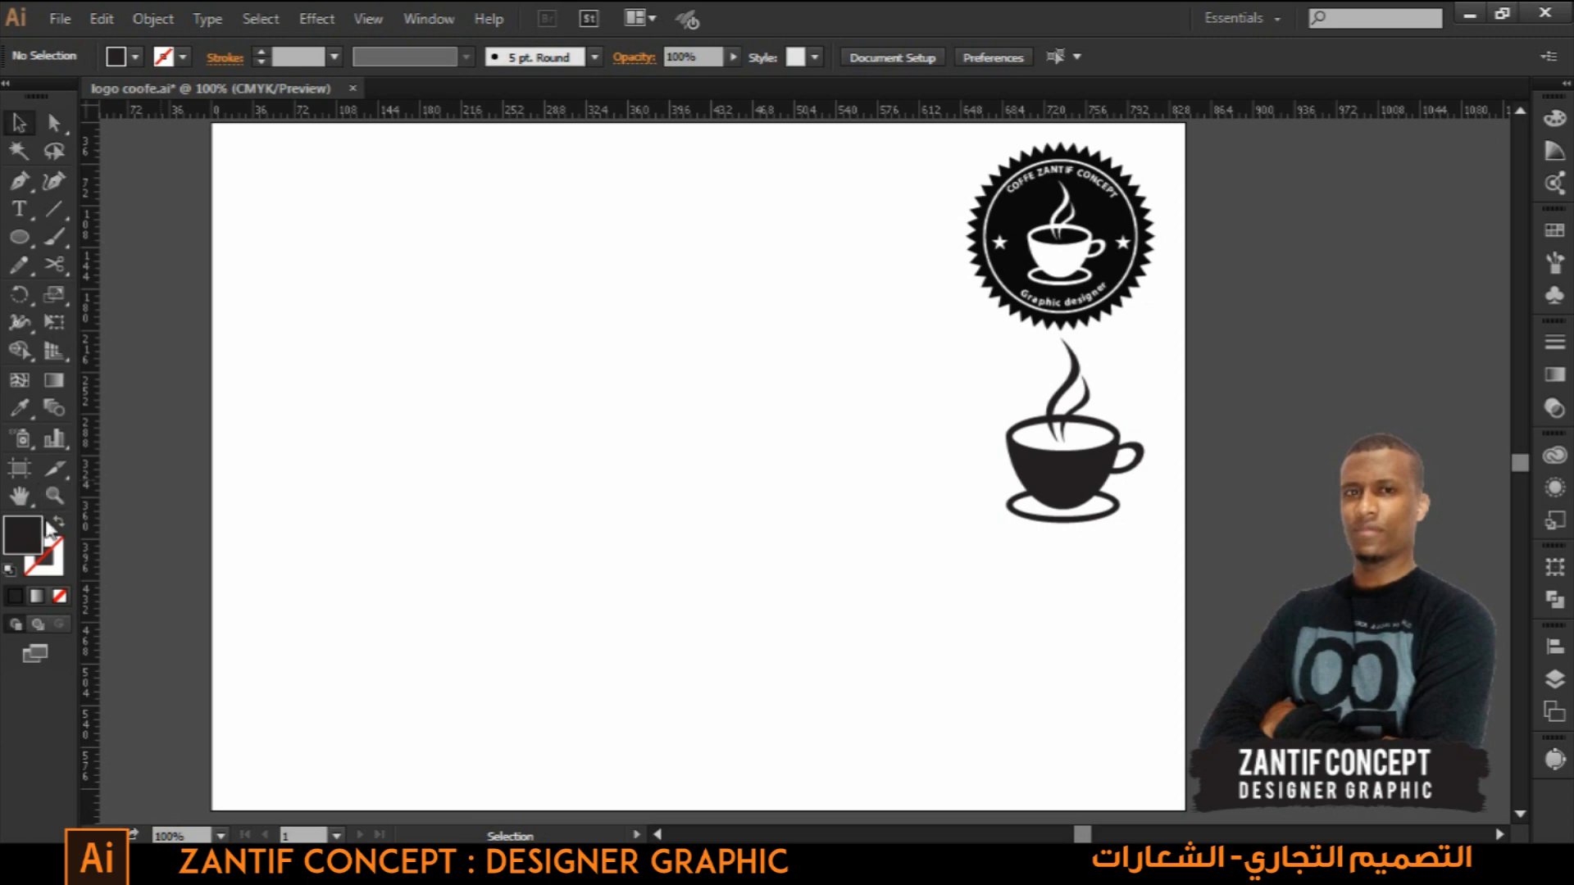
# - Draw a tall vertical ellipse with a black outline and no fill near the middle of the artboard
pyautogui.click(57, 523)
pyautogui.click(20, 237)
pyautogui.moveTo(427, 281)
pyautogui.mouseDown()
pyautogui.moveTo(636, 555)
pyautogui.moveTo(685, 657)
pyautogui.moveTo(690, 710)
pyautogui.mouseUp()
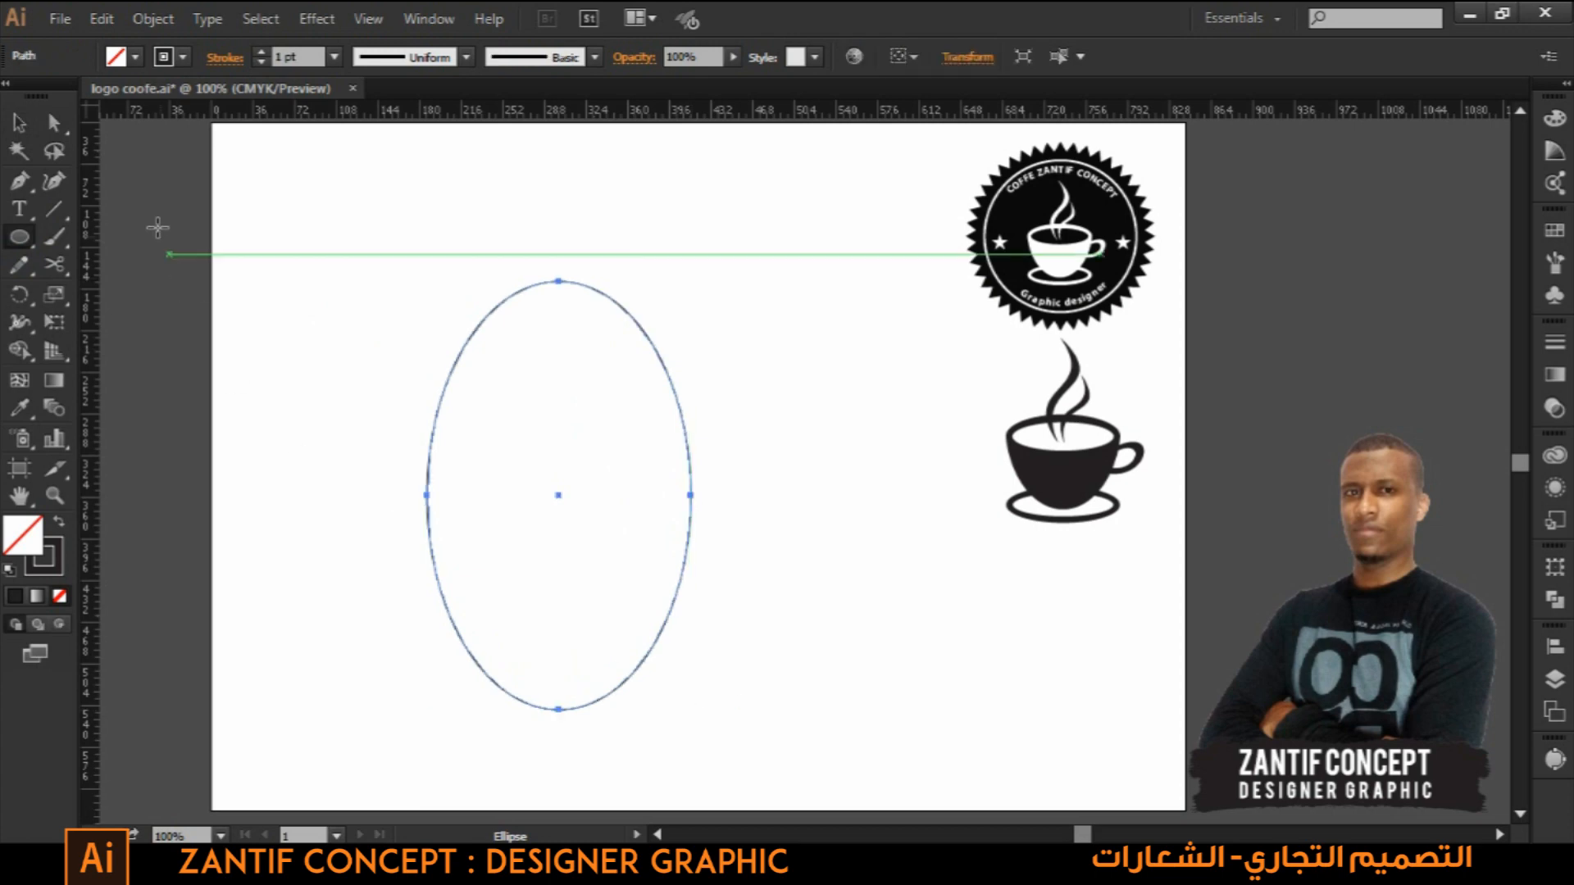
# - Duplicate the tall ellipse to its right and flatten the copy into a shallow horizontal ellipse of the same width
pyautogui.click(19, 122)
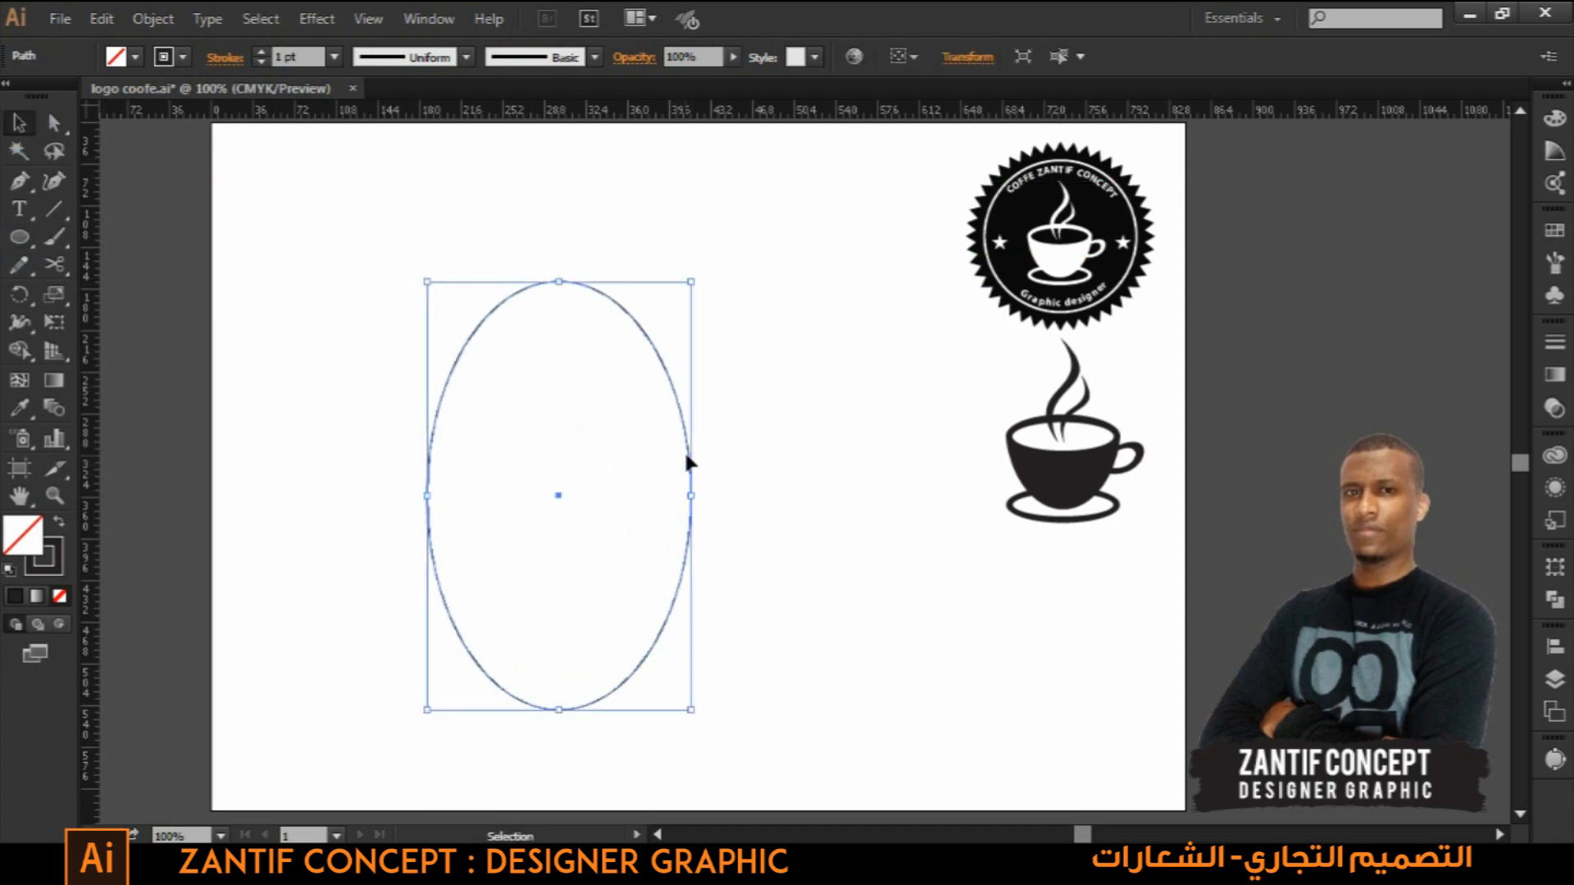
pyautogui.moveTo(691, 463); pyautogui.dragTo(830, 451)
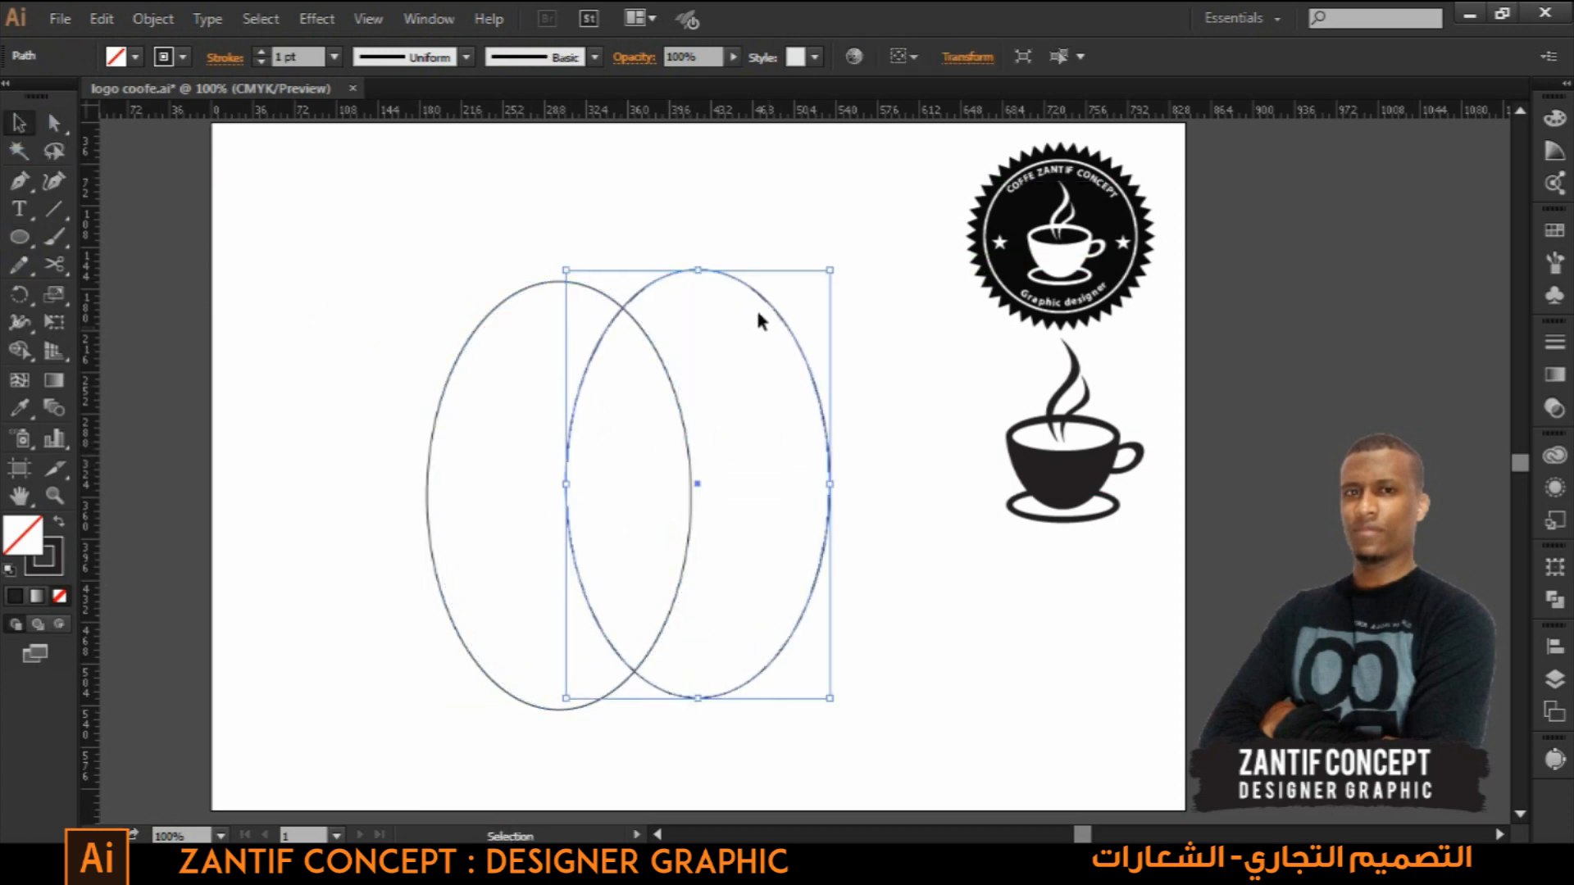
pyautogui.click(693, 269)
pyautogui.moveTo(694, 270); pyautogui.dragTo(713, 609)
# - Align the tall and flat ellipses to each other by their horizontal and vertical centres
pyautogui.moveTo(766, 734); pyautogui.dragTo(467, 488)
pyautogui.click(976, 55)
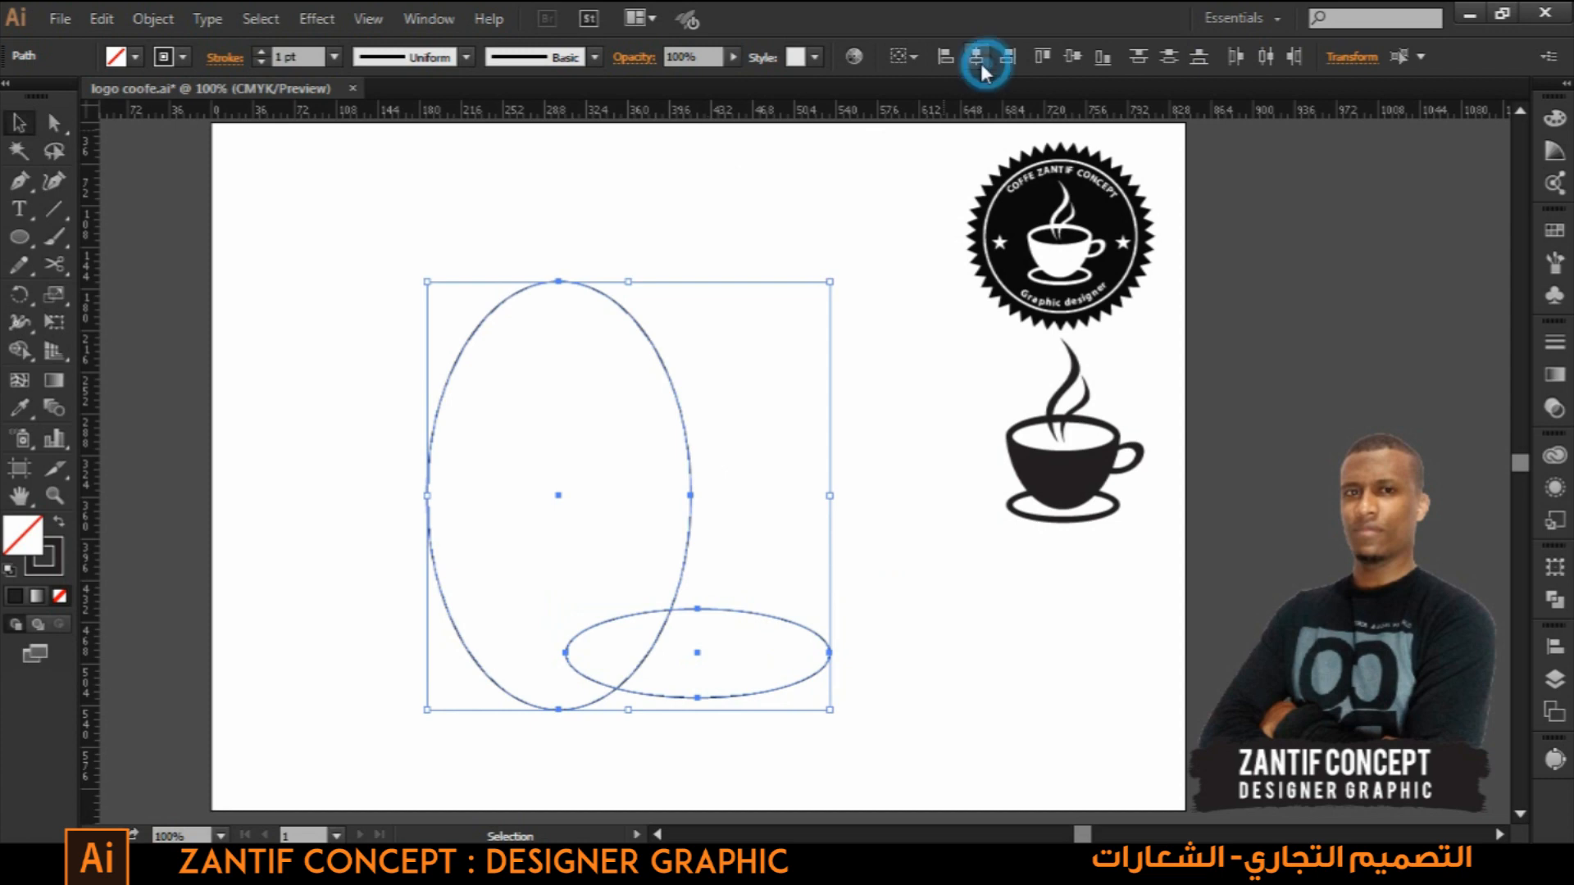
pyautogui.click(1071, 56)
pyautogui.click(869, 466)
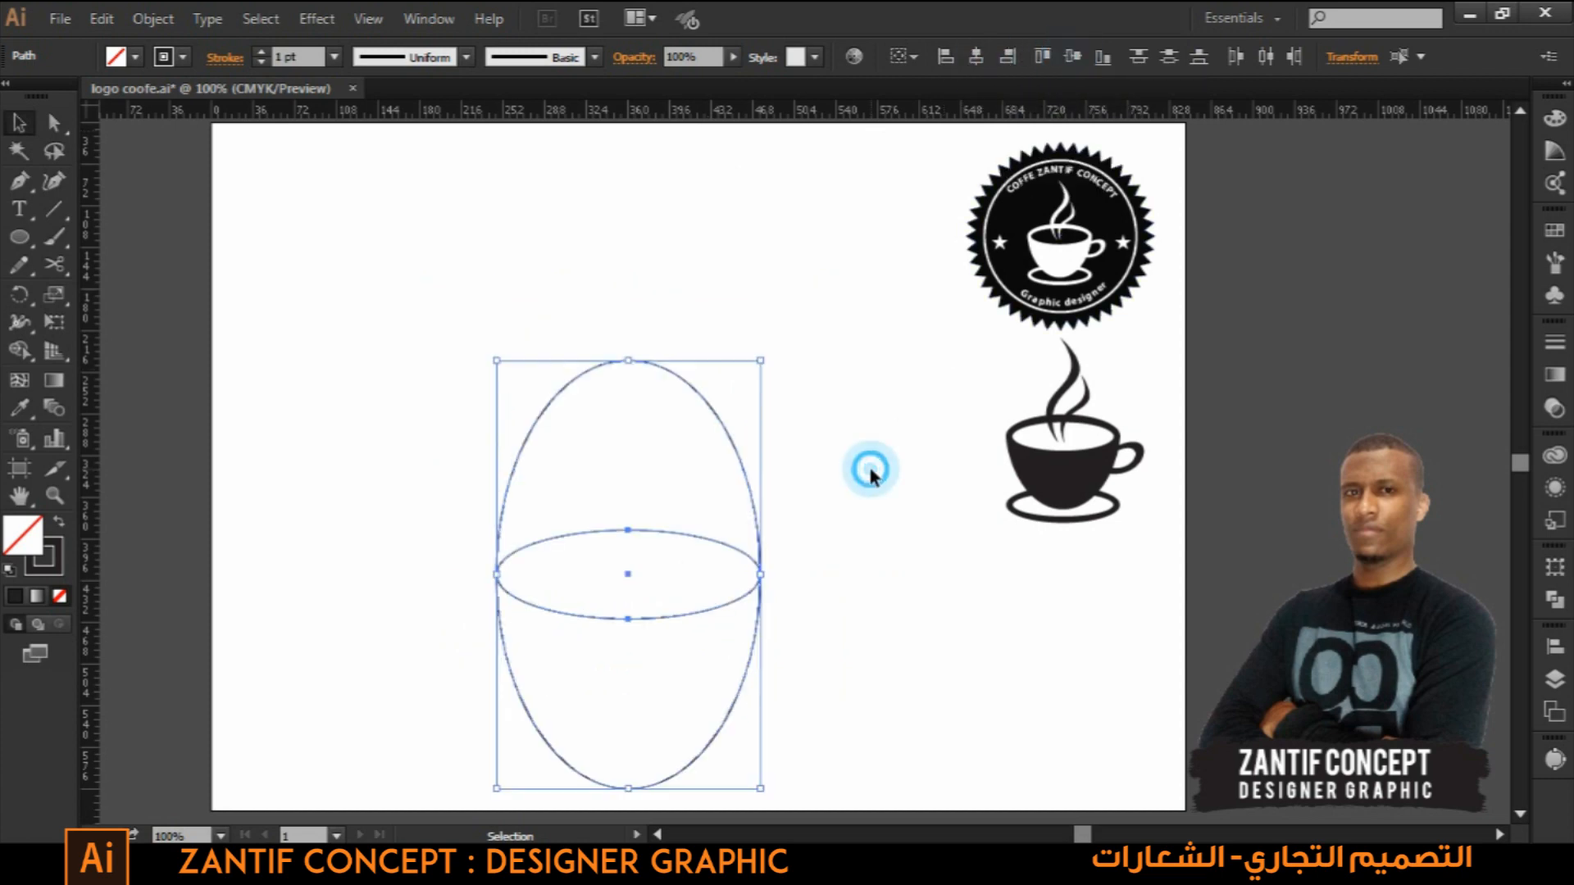
# - Copy the flat ellipse, paste it in place and scale the copy down around its centre as the cup's inner rim
pyautogui.click(627, 617)
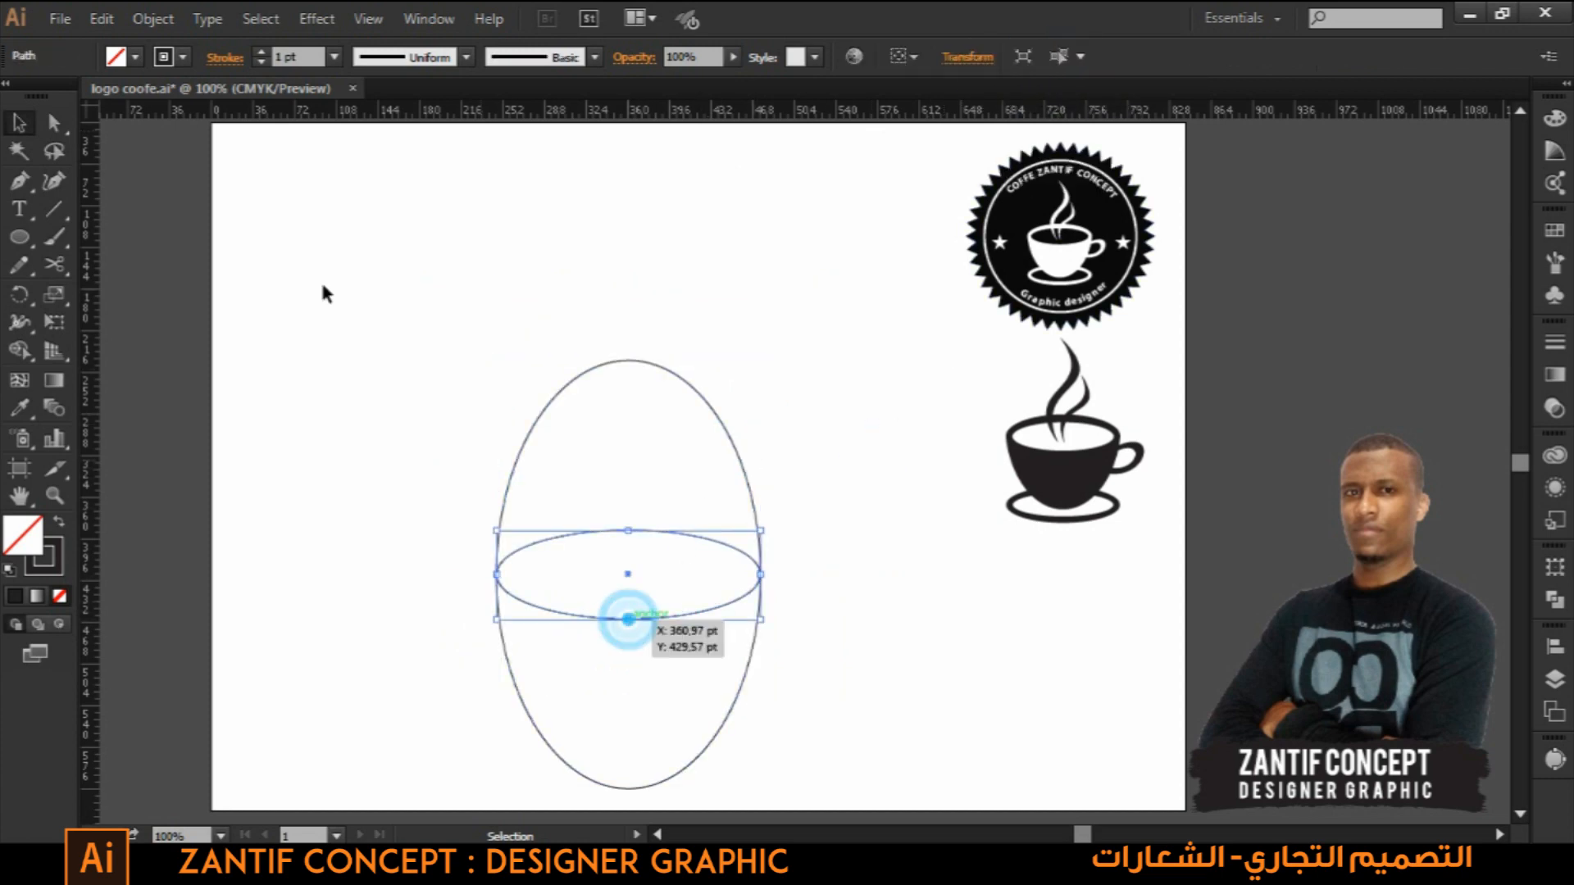
pyautogui.click(115, 20)
pyautogui.click(140, 131)
pyautogui.click(102, 19)
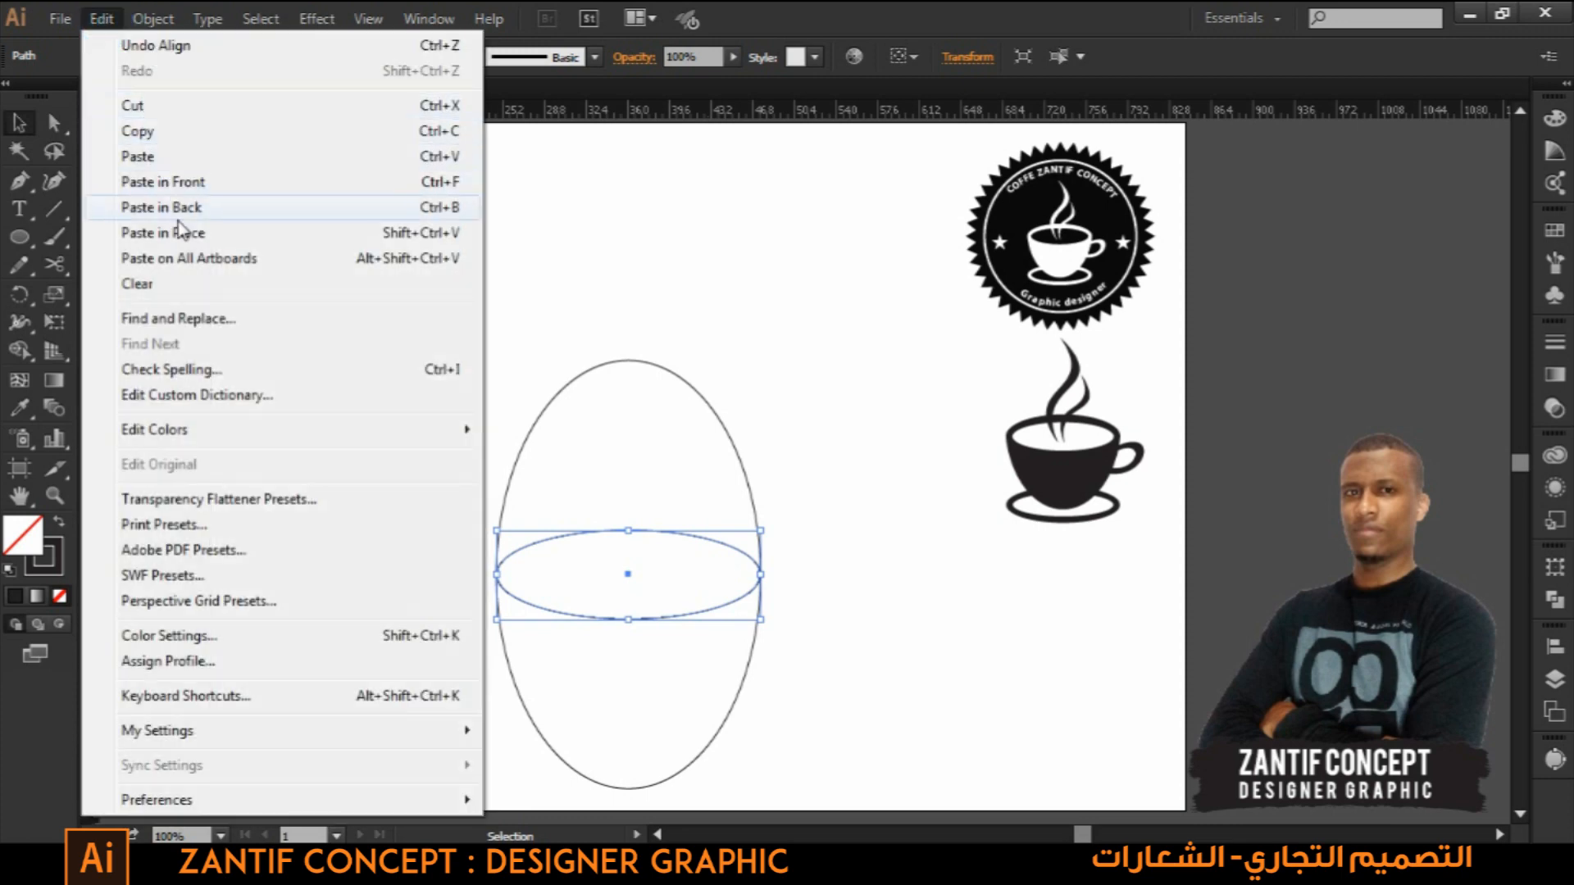
pyautogui.click(182, 234)
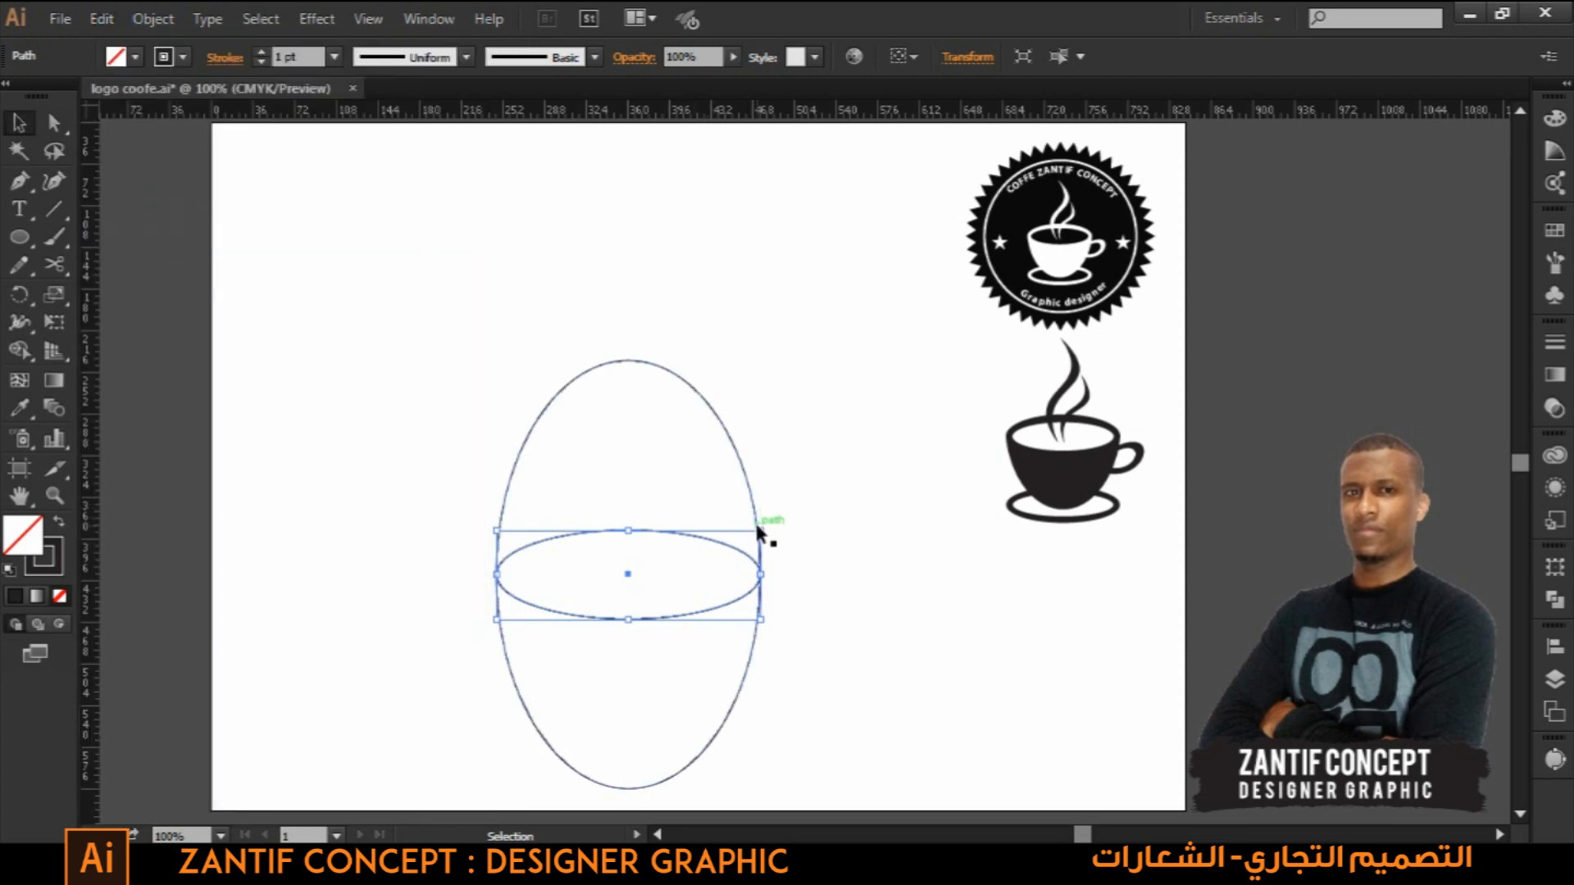
pyautogui.moveTo(759, 532); pyautogui.dragTo(751, 543)
pyautogui.click(808, 569)
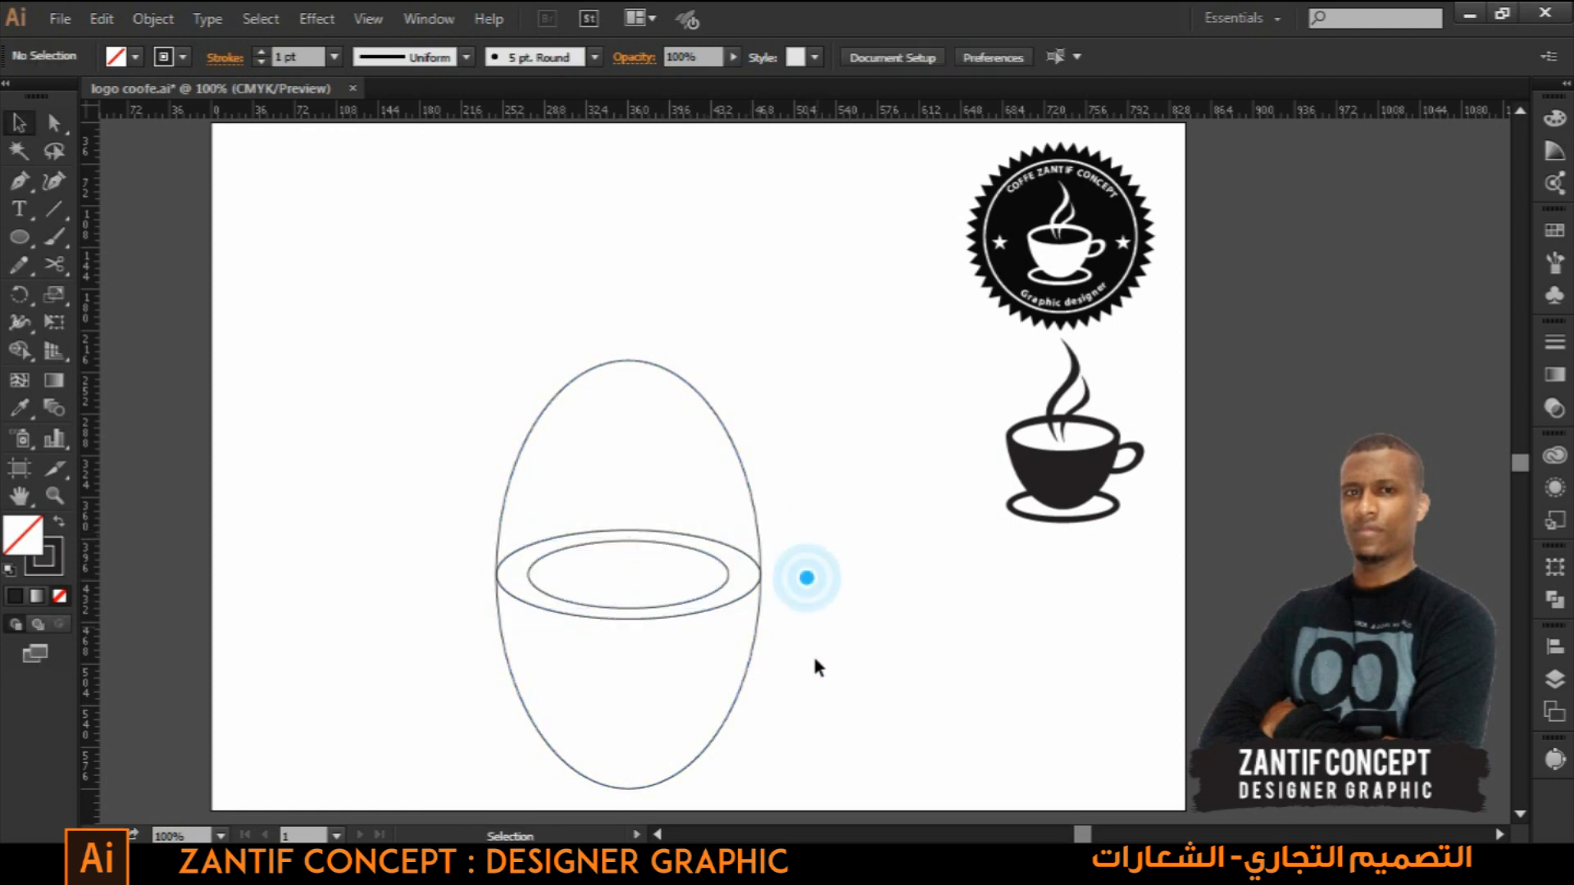
# - Move all three ellipses together higher on the artboard, leaving room beneath them
pyautogui.moveTo(809, 687)
pyautogui.mouseDown()
pyautogui.moveTo(799, 660)
pyautogui.moveTo(806, 678)
pyautogui.mouseUp()
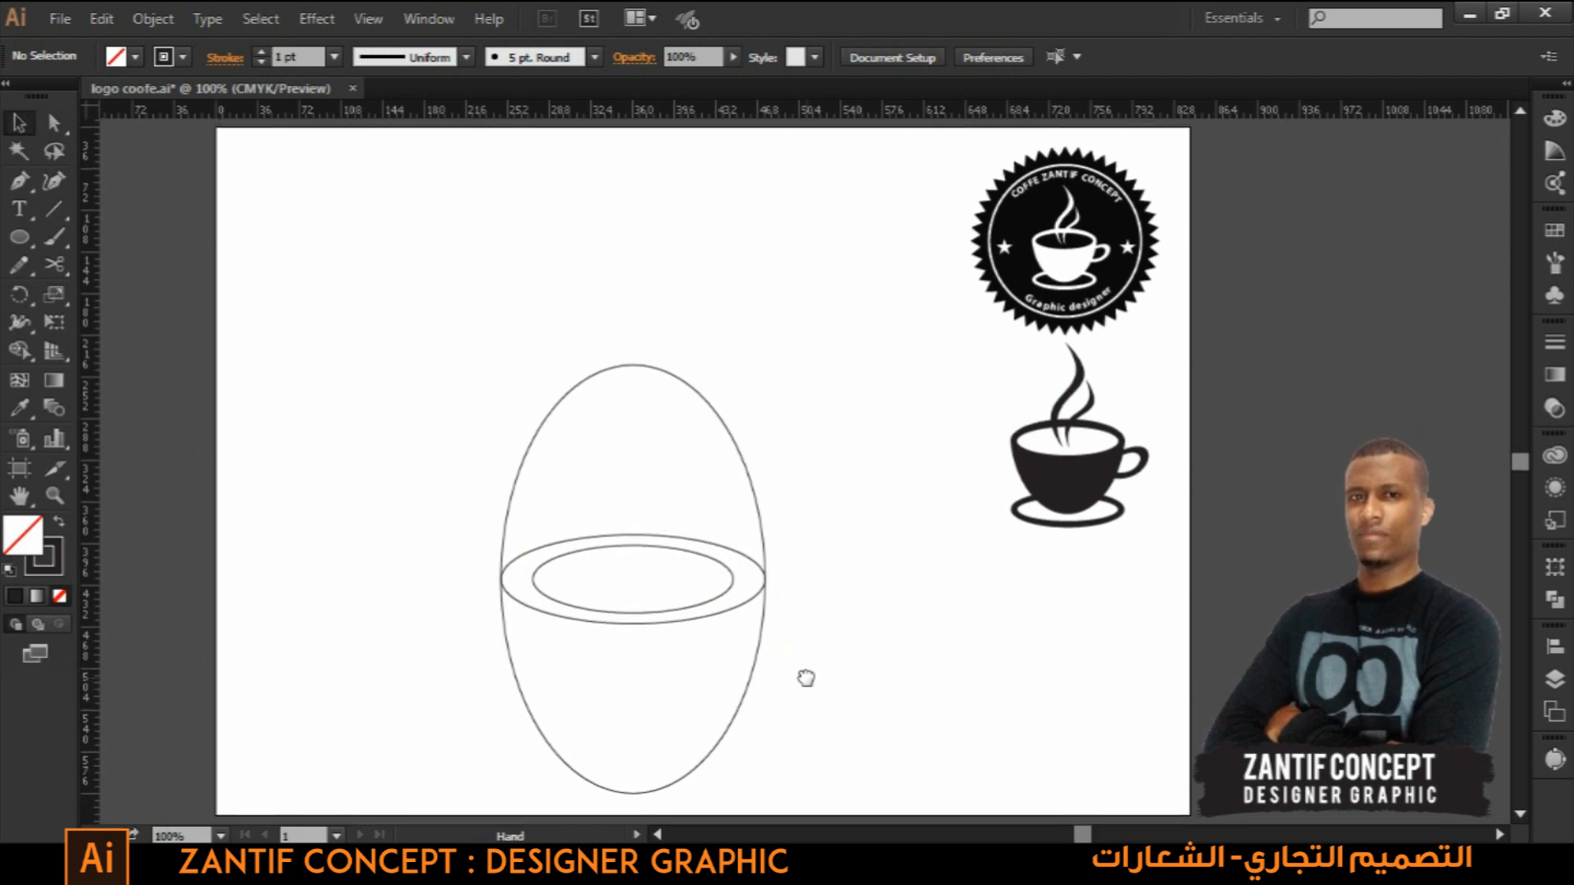
pyautogui.moveTo(738, 623); pyautogui.dragTo(671, 578)
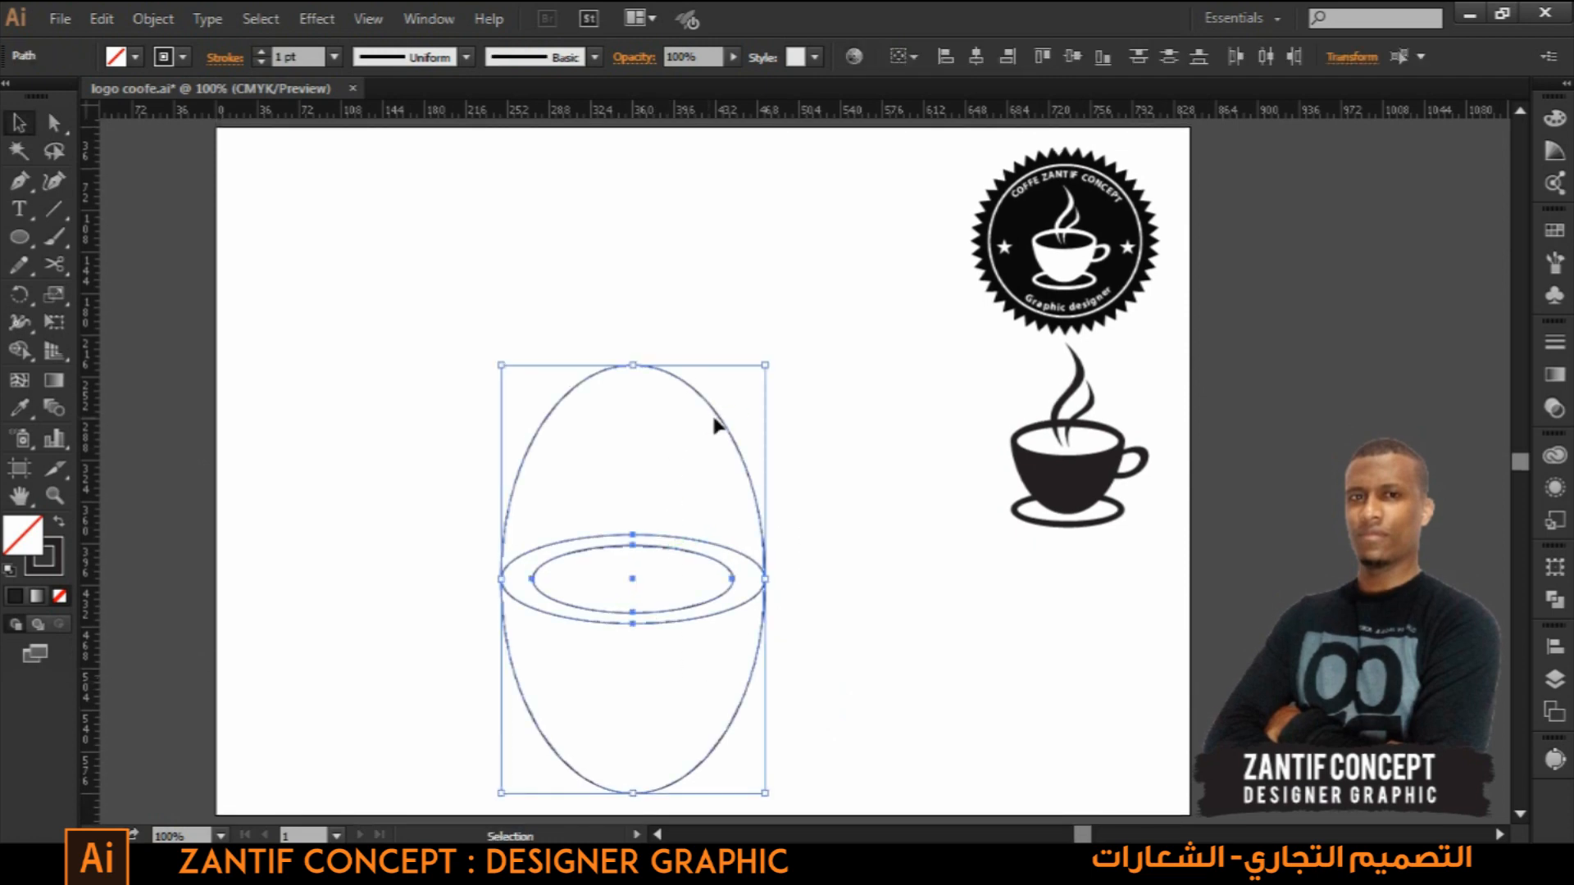
pyautogui.moveTo(719, 424); pyautogui.dragTo(696, 285)
pyautogui.click(810, 484)
# - Duplicate the two rim ellipses straight down to the base of the tall ellipse and flatten the pair into a saucer
pyautogui.click(595, 403)
pyautogui.click(892, 425)
pyautogui.click(643, 485)
pyautogui.keyDown('alt'); pyautogui.moveTo(633, 492); pyautogui.dragTo(633, 710); pyautogui.keyUp('alt')
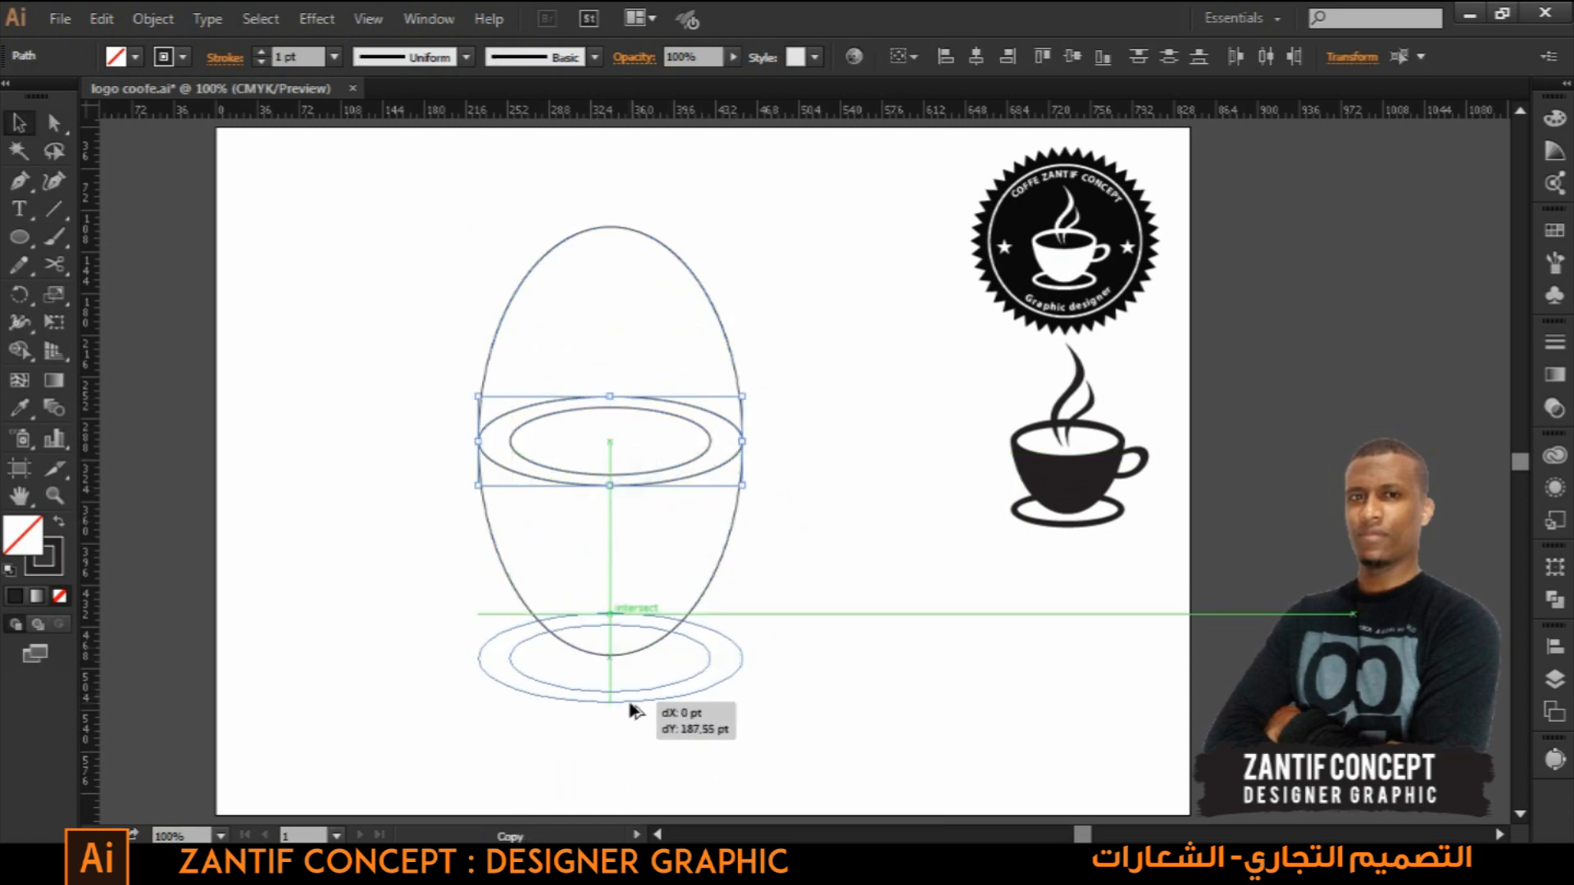
pyautogui.keyDown('alt'); pyautogui.moveTo(633, 710); pyautogui.dragTo(628, 592); pyautogui.keyUp('alt')
pyautogui.click(640, 728)
pyautogui.click(718, 757)
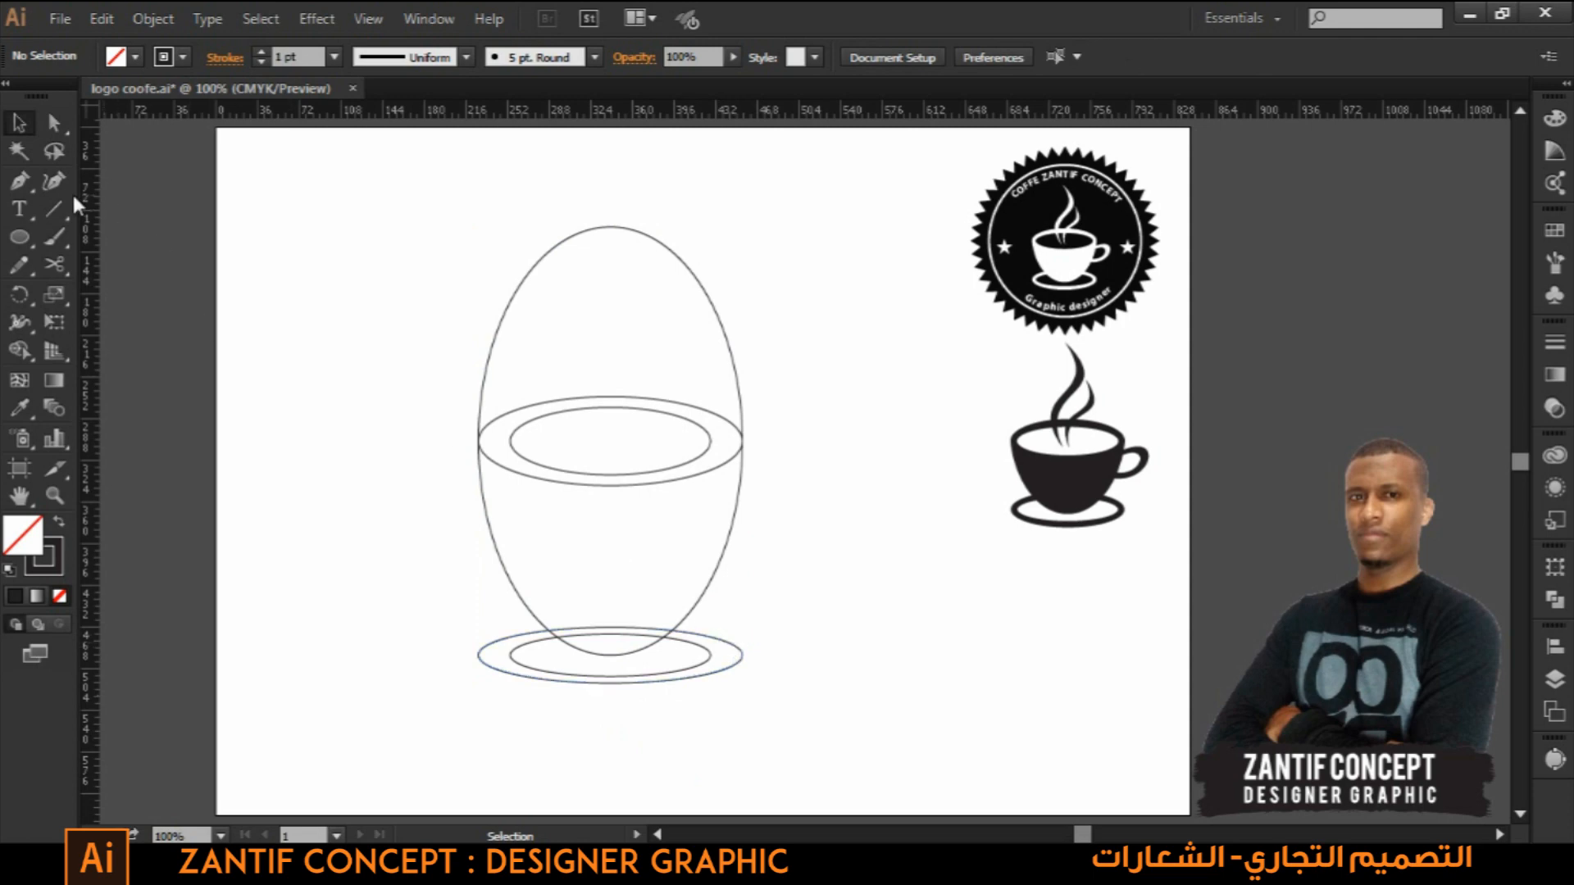
# - Draw an open, right-bulging handle curve with the Pen tool beside the cup, about 103 pt wide and 140 pt tall
pyautogui.click(20, 183)
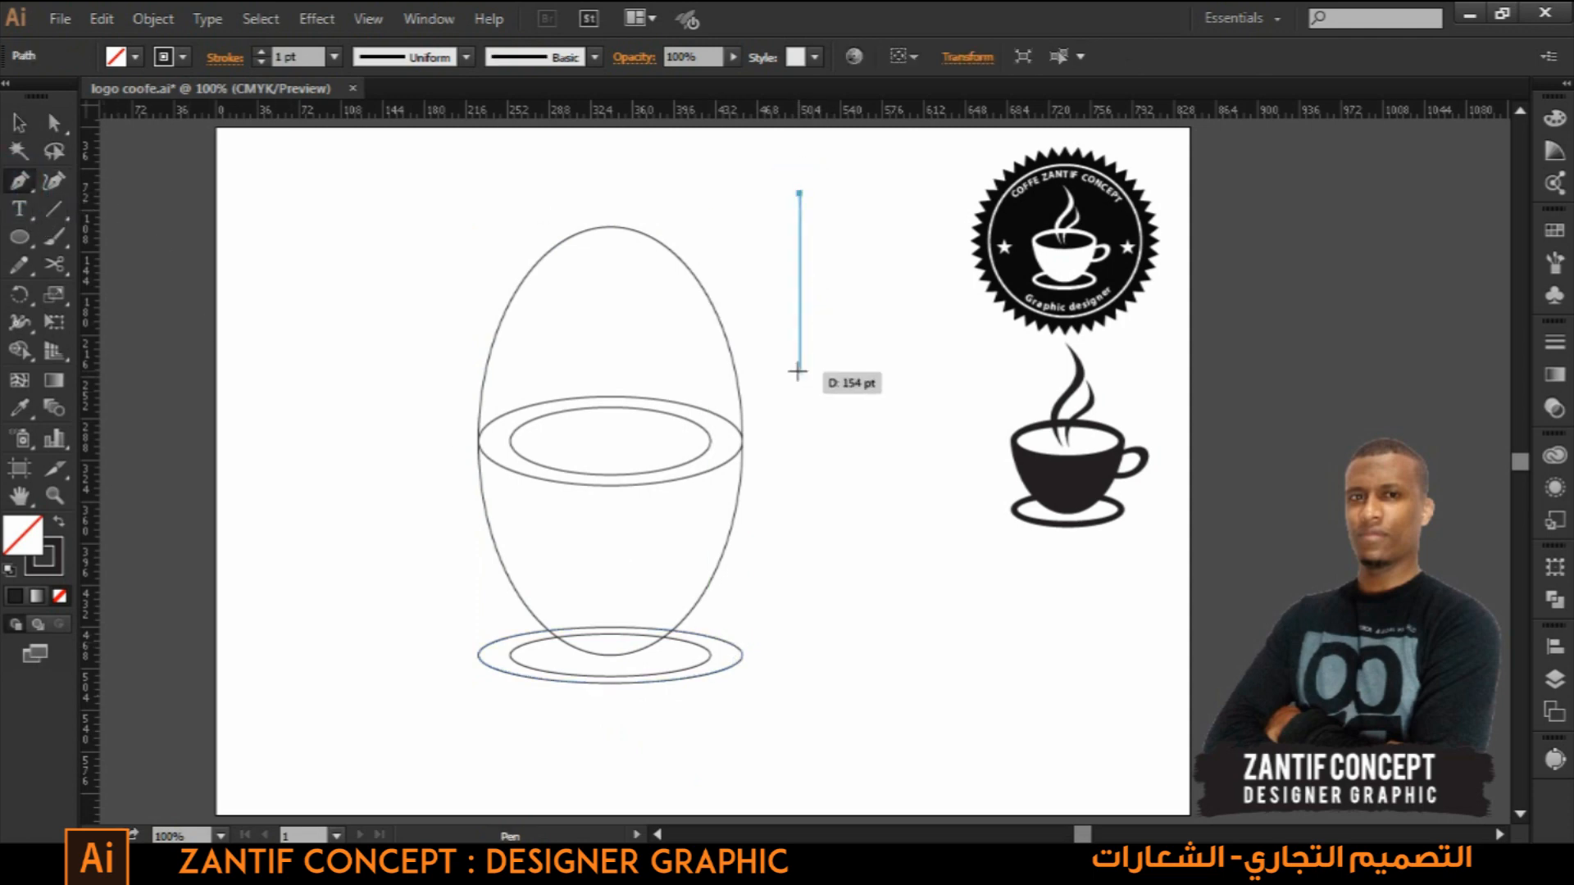
pyautogui.click(800, 351)
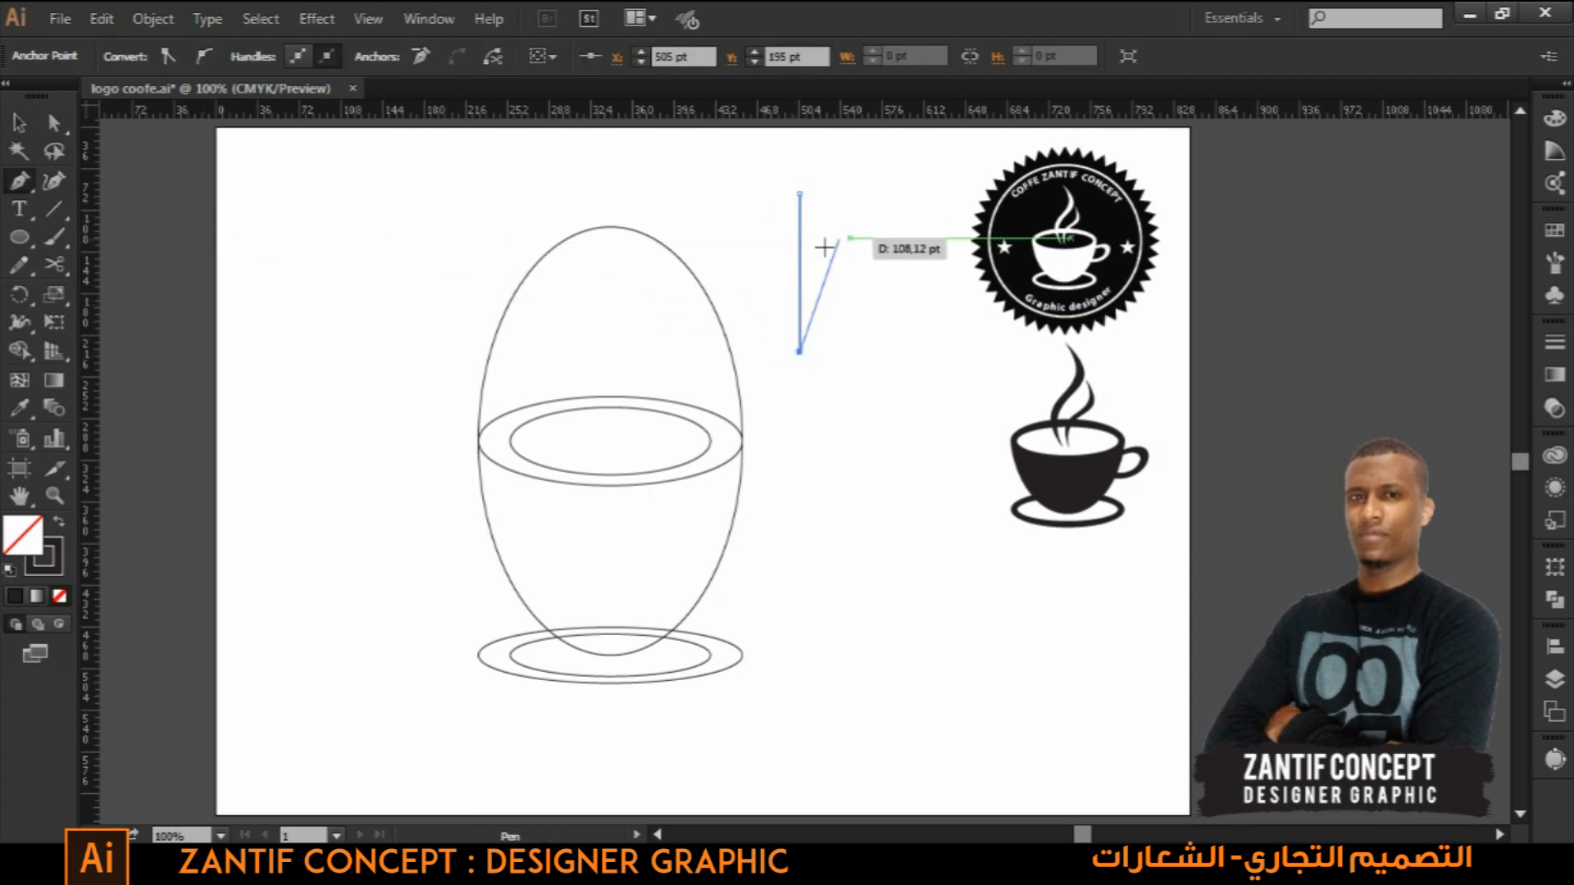
pyautogui.moveTo(799, 256); pyautogui.dragTo(942, 309)
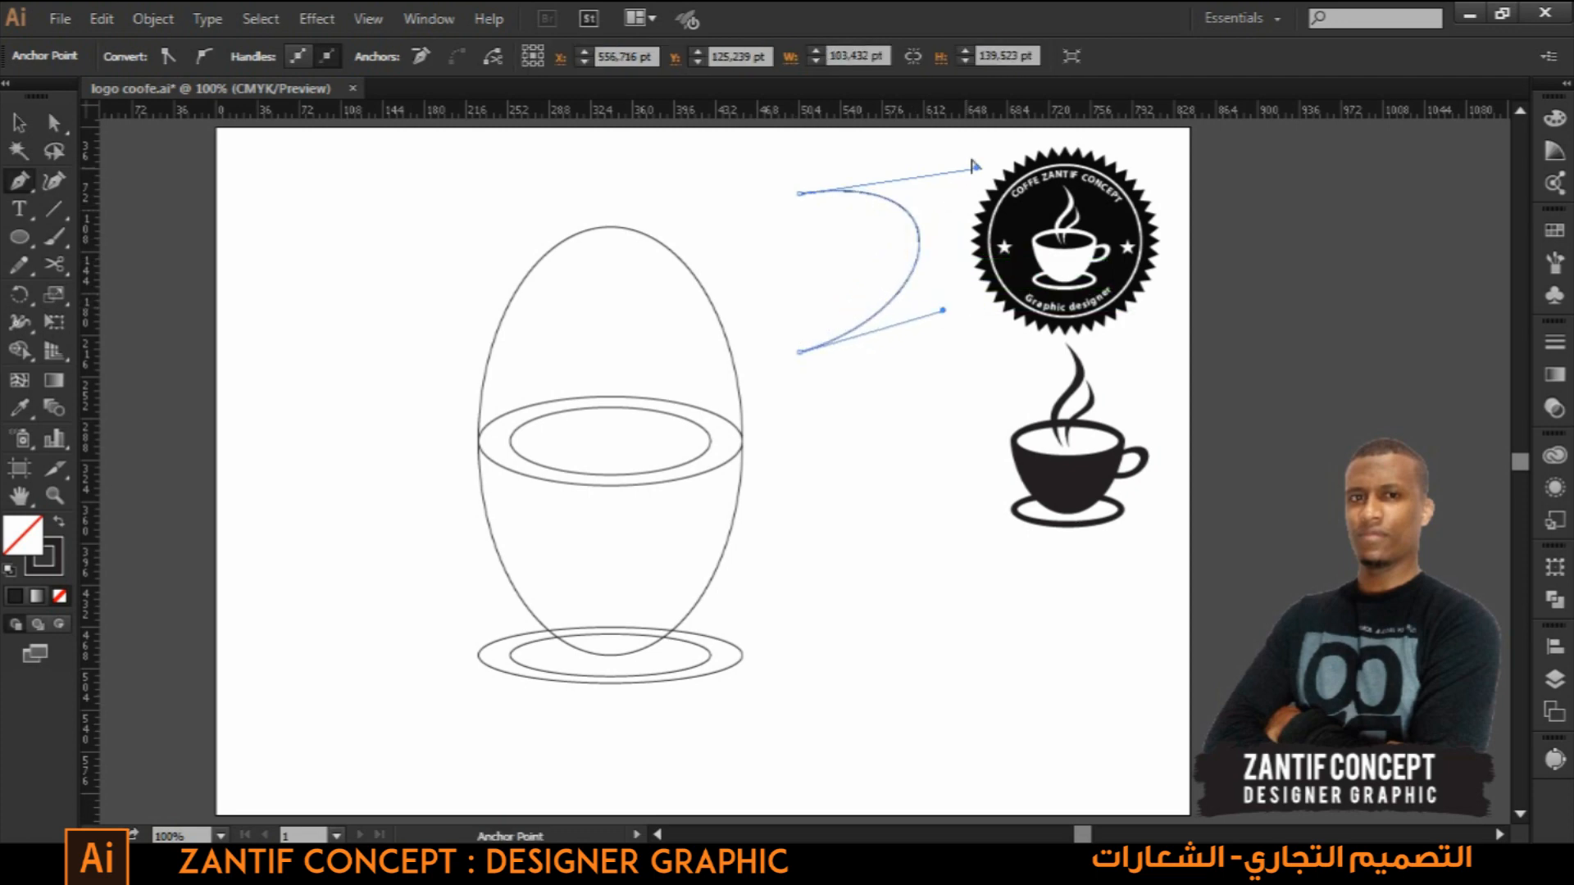
pyautogui.moveTo(977, 167); pyautogui.dragTo(976, 145)
pyautogui.click(799, 193)
pyautogui.click(19, 123)
pyautogui.click(849, 503)
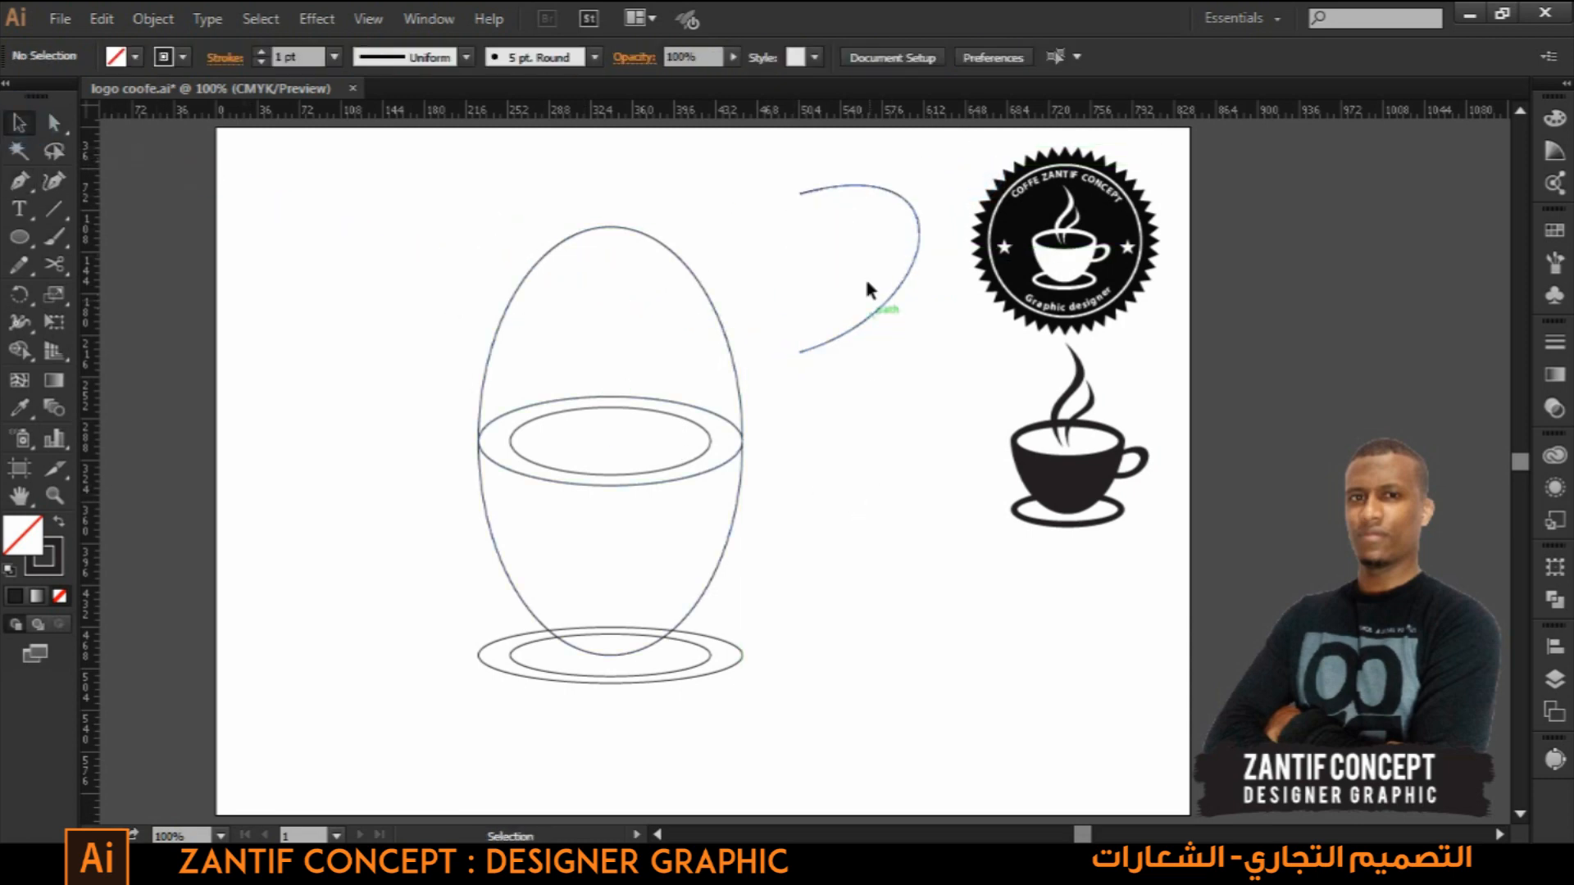
# - Scale down the handle curve and nest a smaller copy inside it to form the handle's inner edge
pyautogui.moveTo(895, 324); pyautogui.dragTo(949, 624)
pyautogui.moveTo(972, 518); pyautogui.dragTo(923, 570)
pyautogui.click(914, 425)
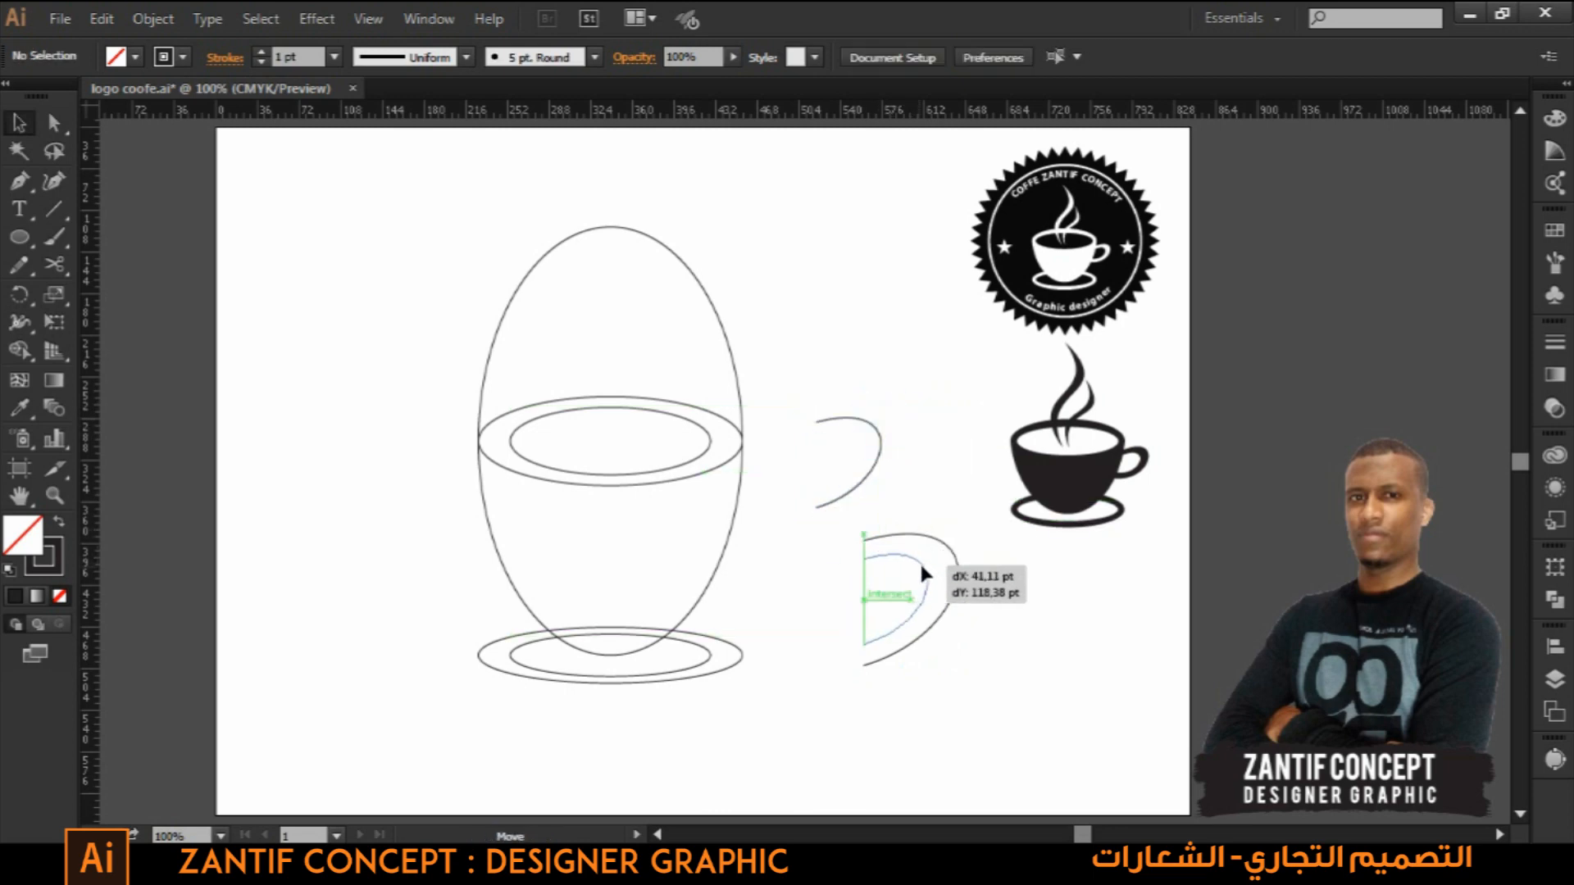
pyautogui.moveTo(922, 566); pyautogui.dragTo(922, 566)
# - Move both handle curves onto the cup's right side and rotate them so their ends overlap the body
pyautogui.click(960, 616)
pyautogui.moveTo(977, 615); pyautogui.dragTo(842, 515)
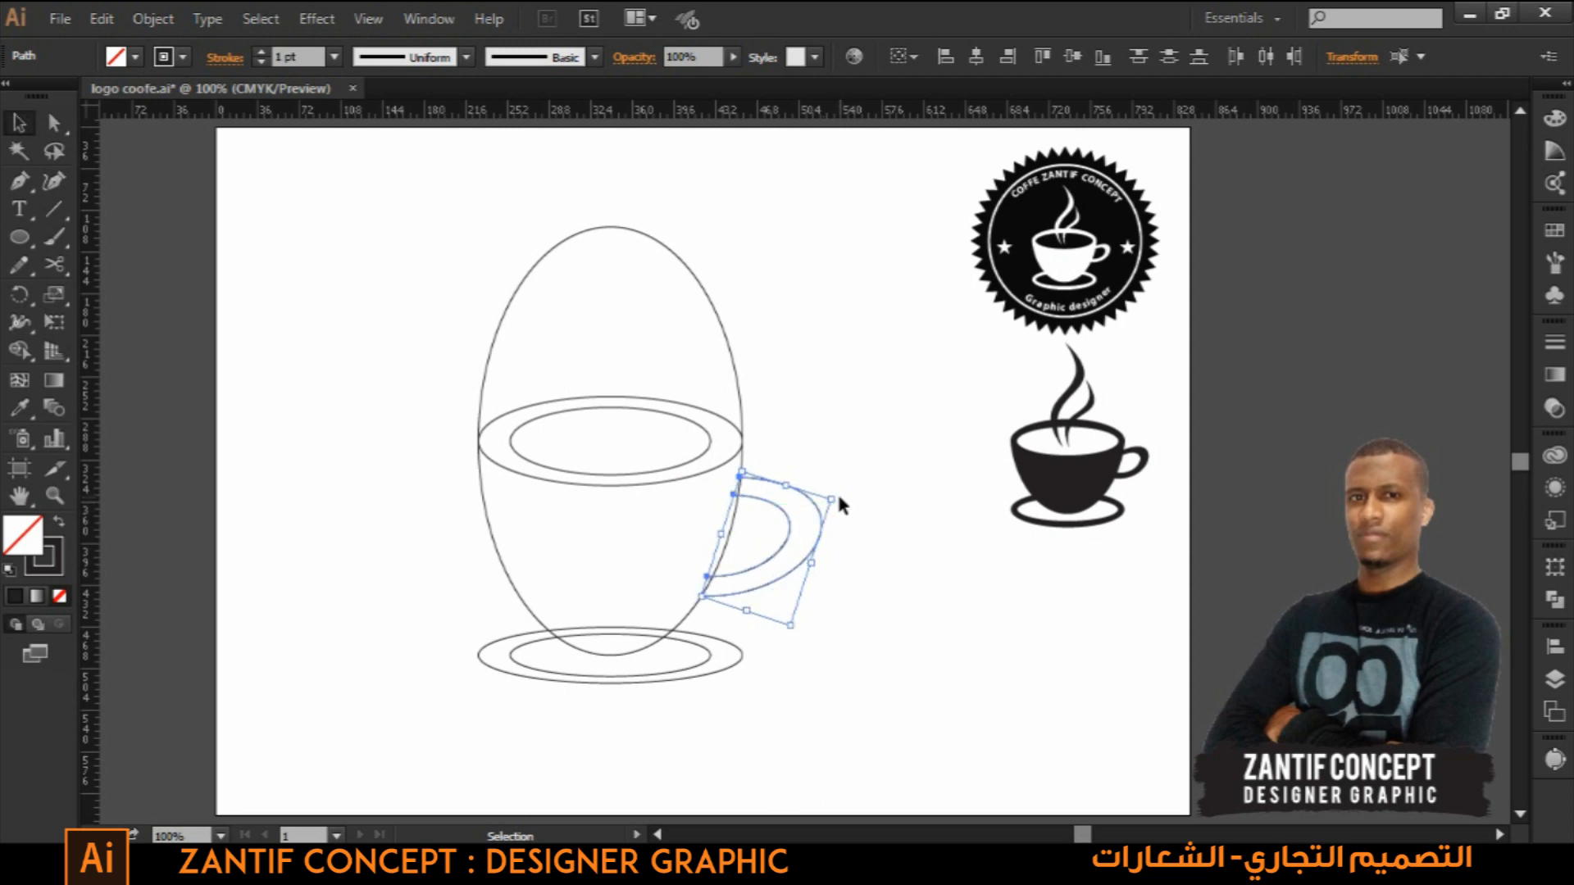
pyautogui.moveTo(840, 491)
pyautogui.mouseDown()
pyautogui.moveTo(830, 469)
pyautogui.moveTo(838, 489)
pyautogui.mouseUp()
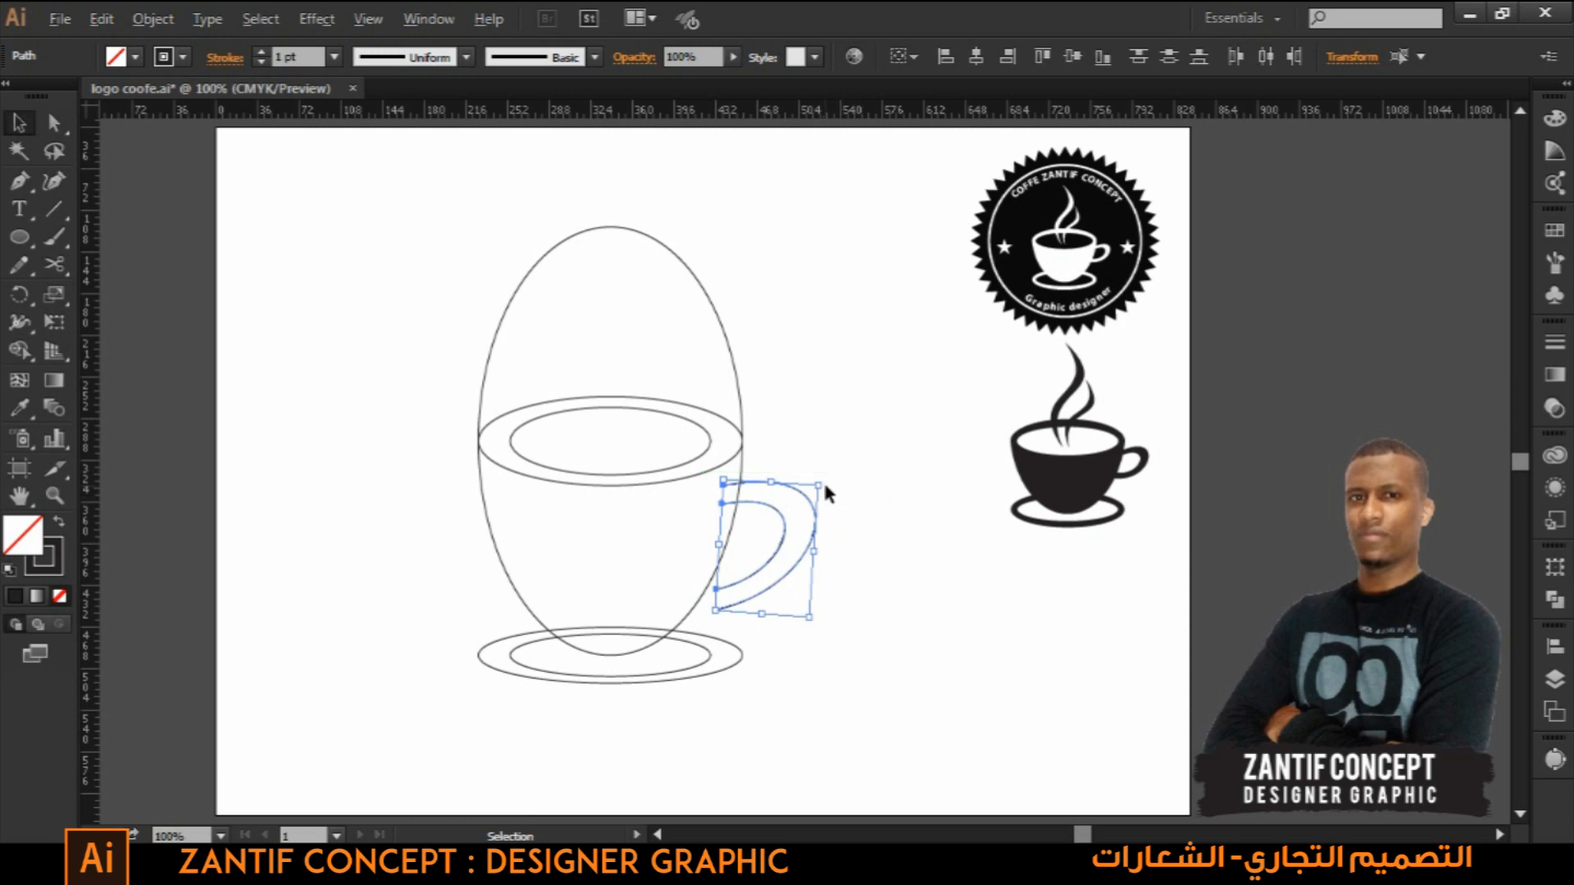
pyautogui.hotkey('ctrl', '=')
pyautogui.moveTo(841, 590); pyautogui.dragTo(893, 602)
pyautogui.click(907, 661)
# - Reshape the lower ends of both handle curves with Direct Selection so they extend into the cup body
pyautogui.click(761, 633)
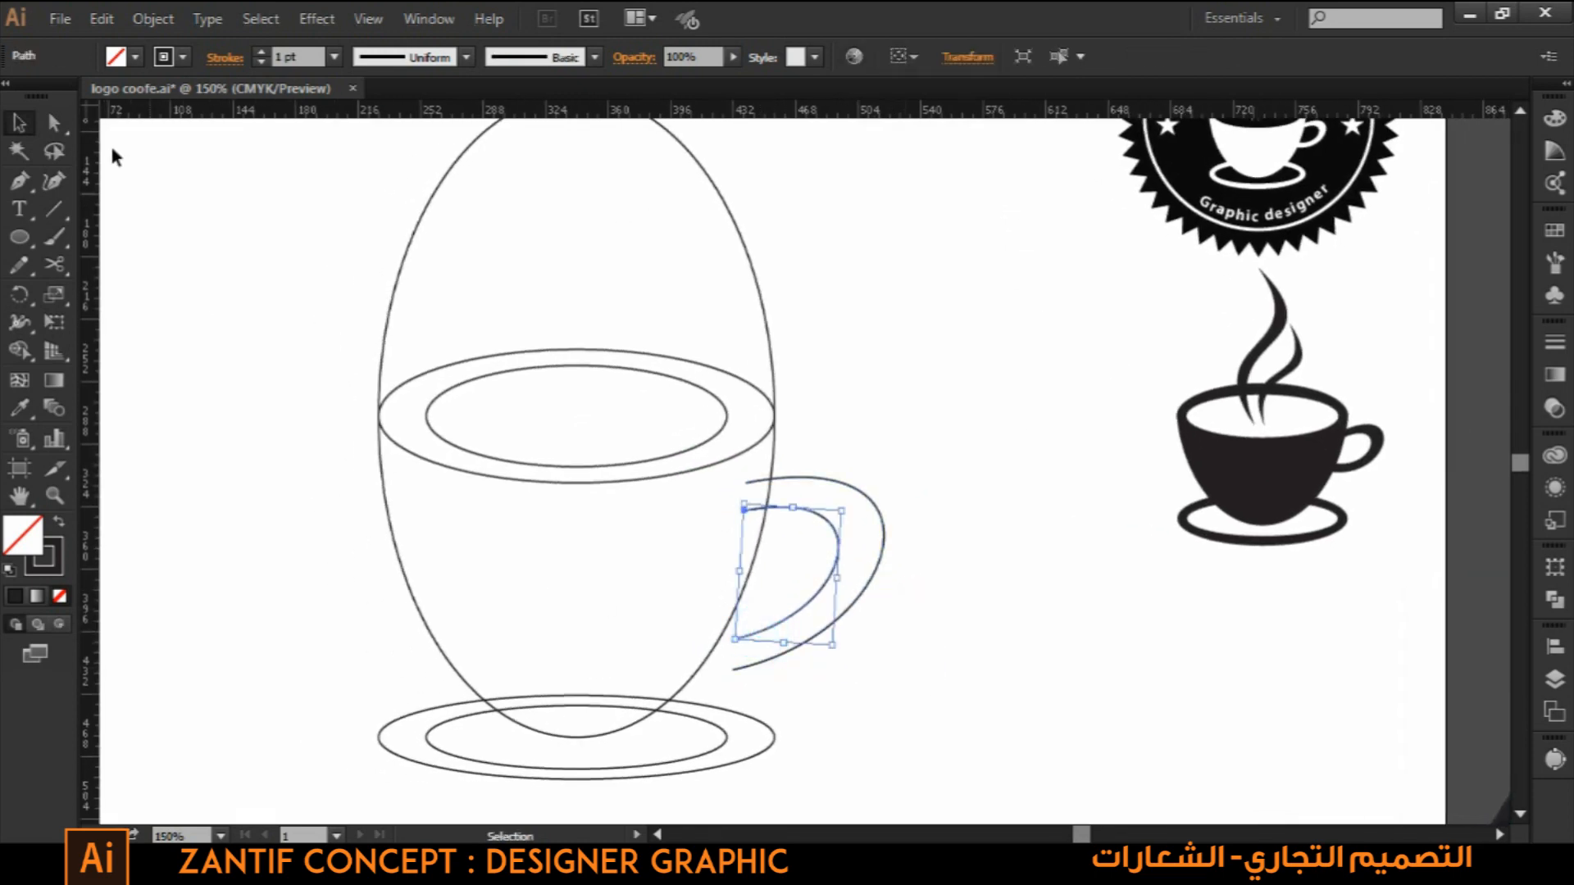
pyautogui.click(54, 124)
pyautogui.moveTo(736, 639); pyautogui.dragTo(689, 687)
pyautogui.moveTo(861, 644); pyautogui.dragTo(865, 664)
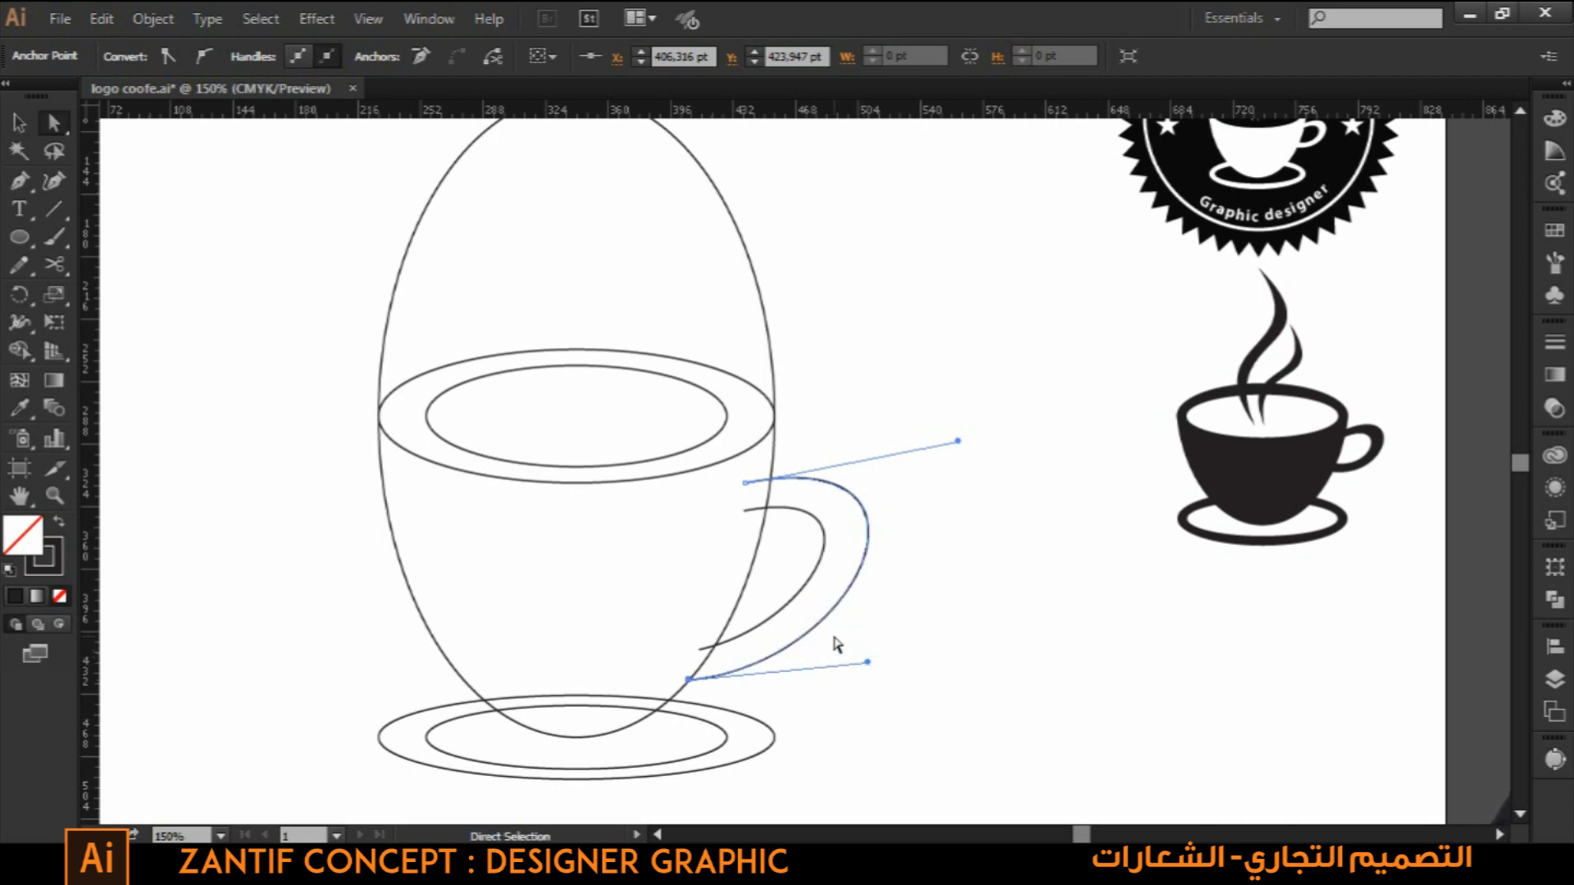
pyautogui.moveTo(701, 650)
pyautogui.mouseDown()
pyautogui.moveTo(710, 630)
pyautogui.moveTo(689, 679)
pyautogui.moveTo(689, 655)
pyautogui.mouseUp()
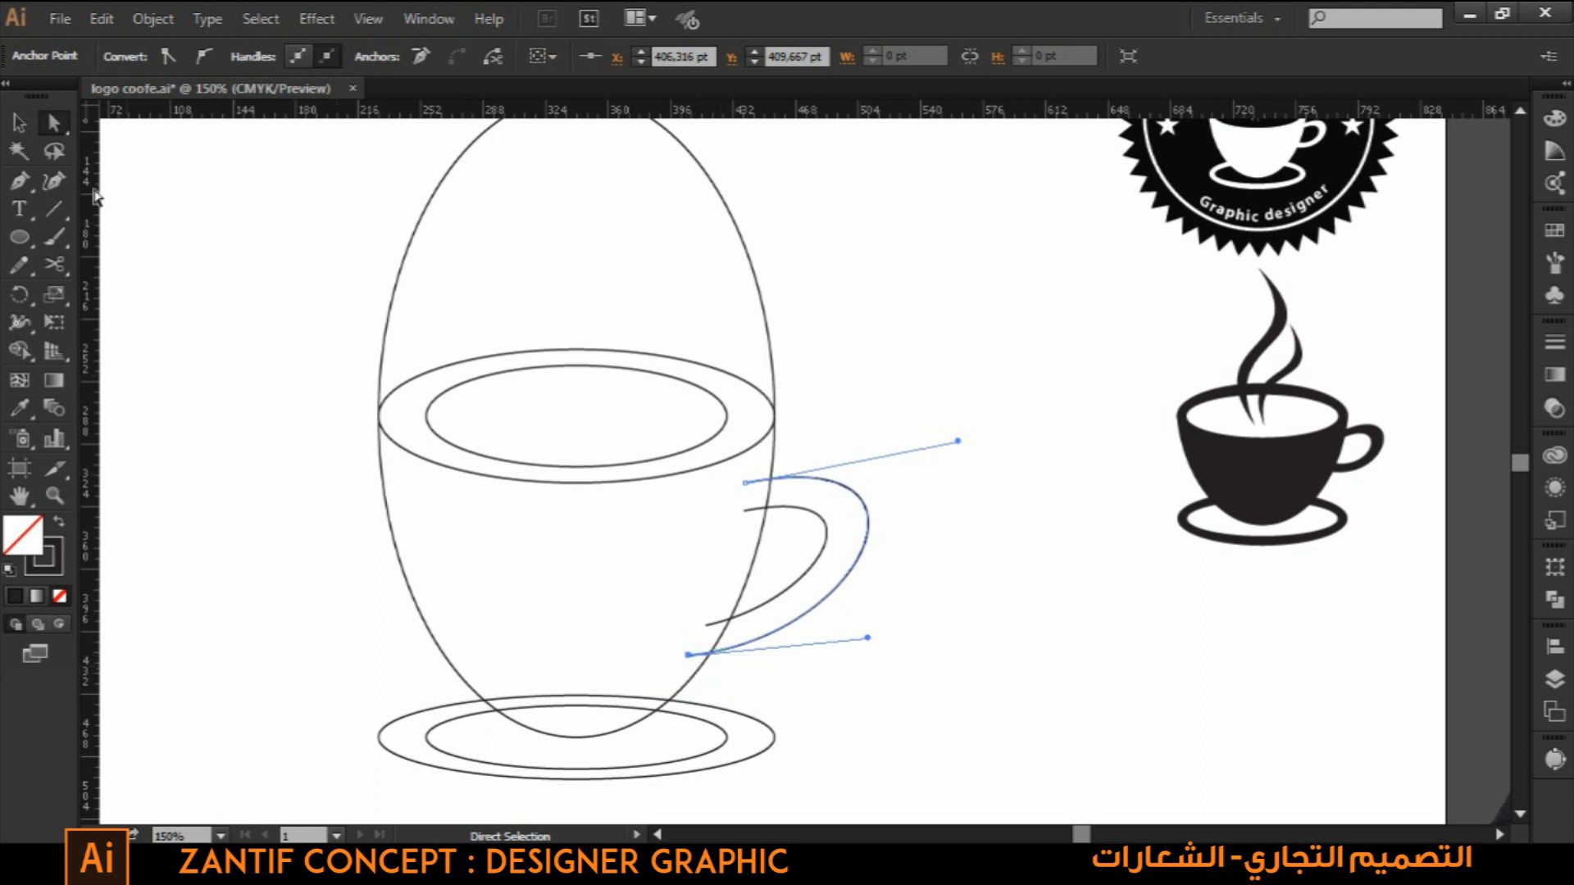
# - Select all cup, handle and saucer outlines for Shape Builder and set the fill to red C=15 M=100 Y=90 K=10
pyautogui.click(21, 121)
pyautogui.moveTo(949, 319); pyautogui.dragTo(377, 808)
pyautogui.click(21, 349)
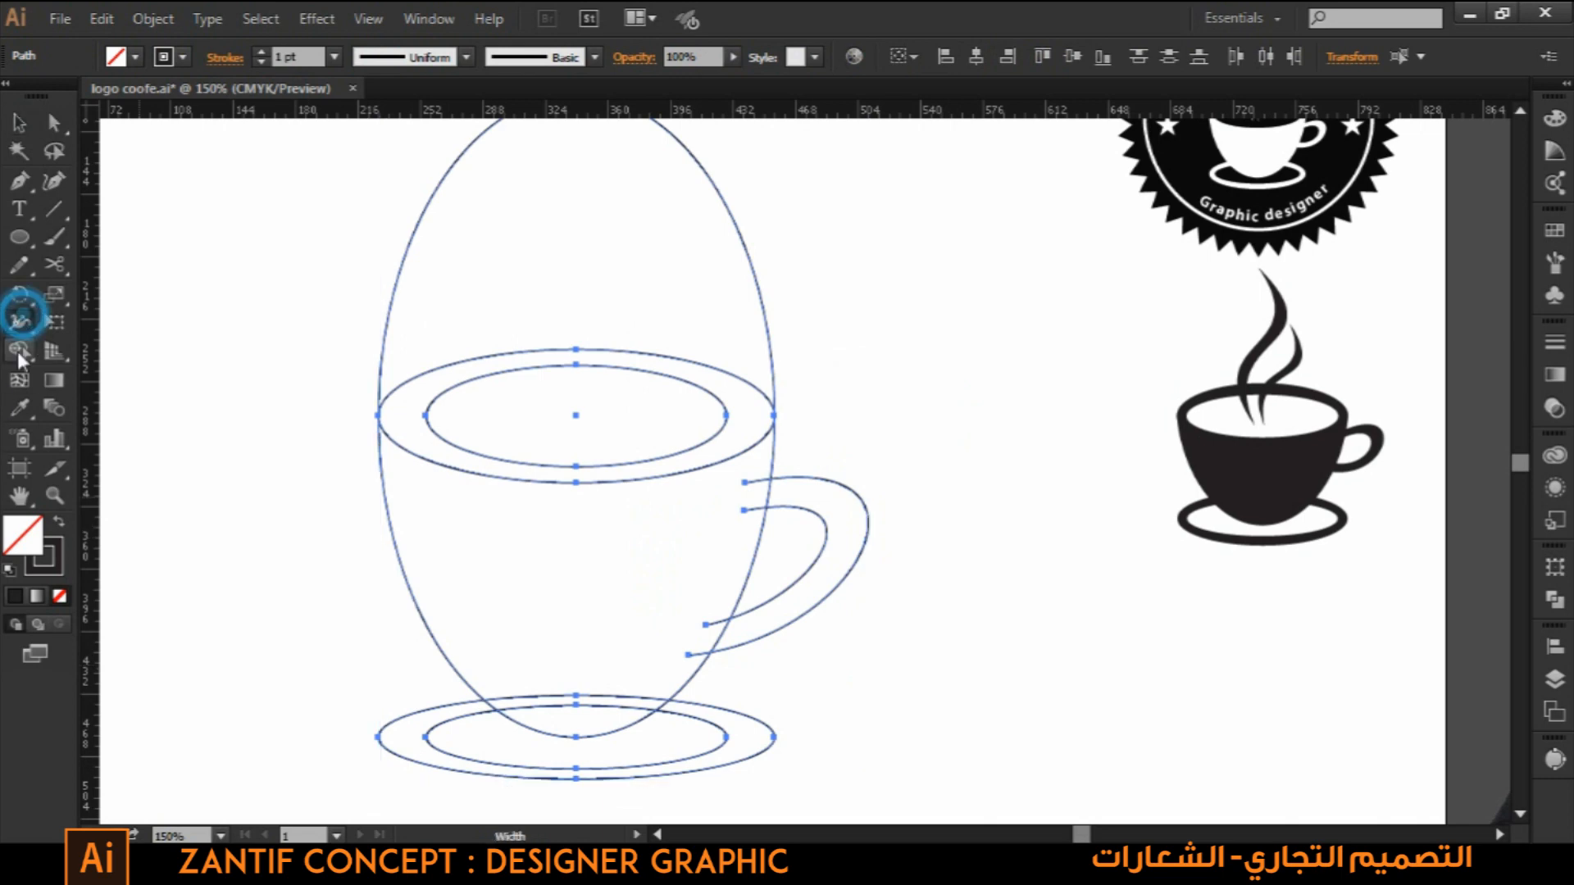
pyautogui.click(136, 57)
pyautogui.click(171, 97)
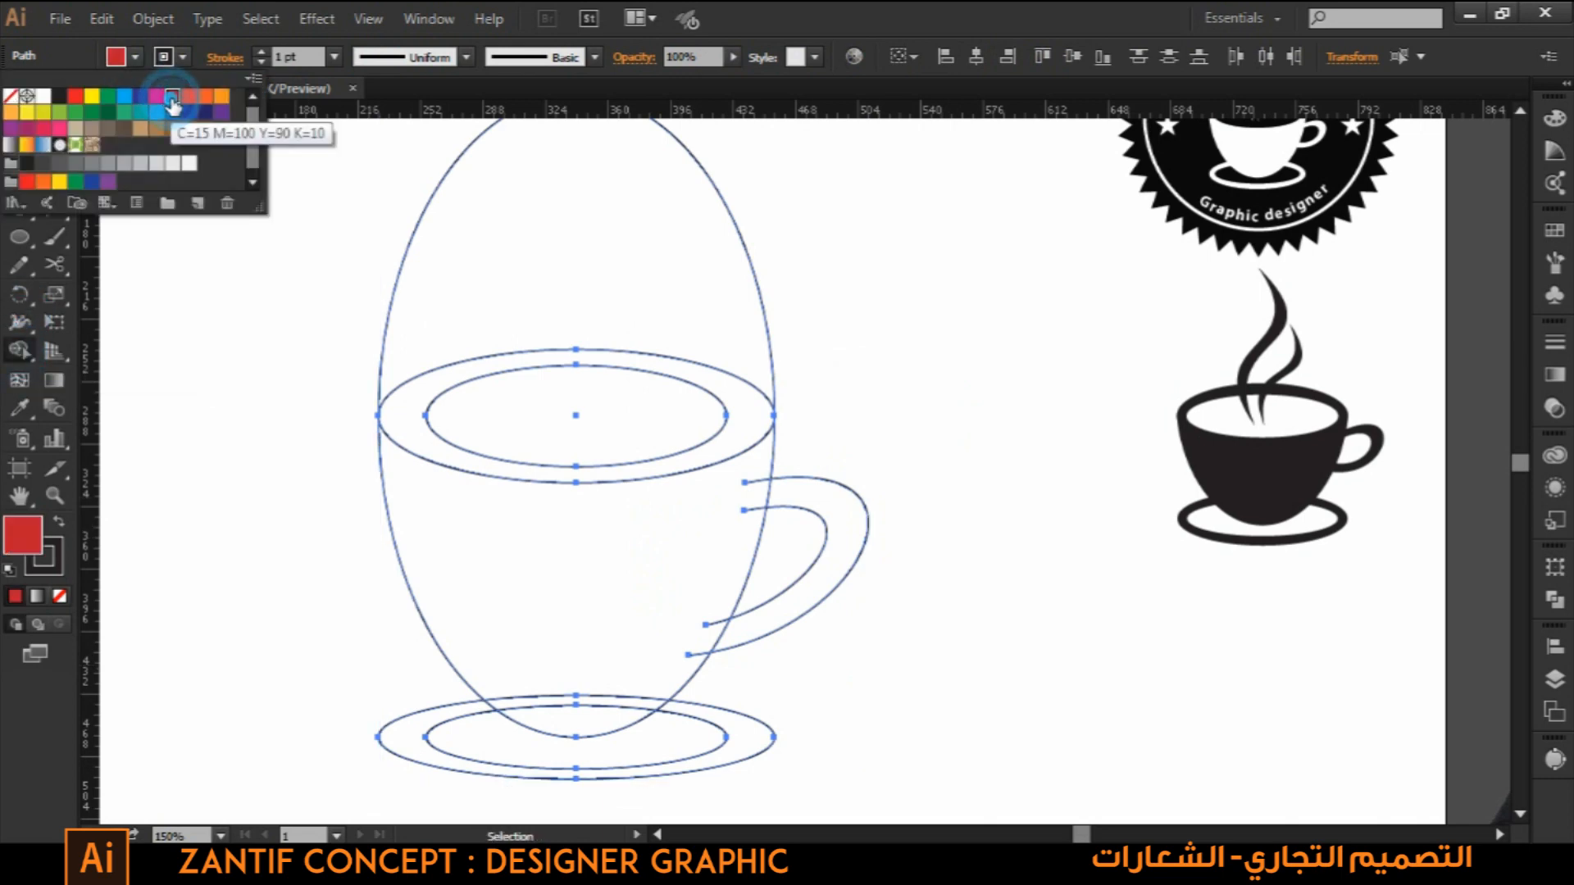
# - Fill the saucer ring and merge the cup body, outer rim and handle into solid shapes with Shape Builder
pyautogui.click(397, 735)
pyautogui.moveTo(397, 737)
pyautogui.mouseDown()
pyautogui.moveTo(481, 704)
pyautogui.moveTo(562, 711)
pyautogui.moveTo(623, 569)
pyautogui.mouseUp()
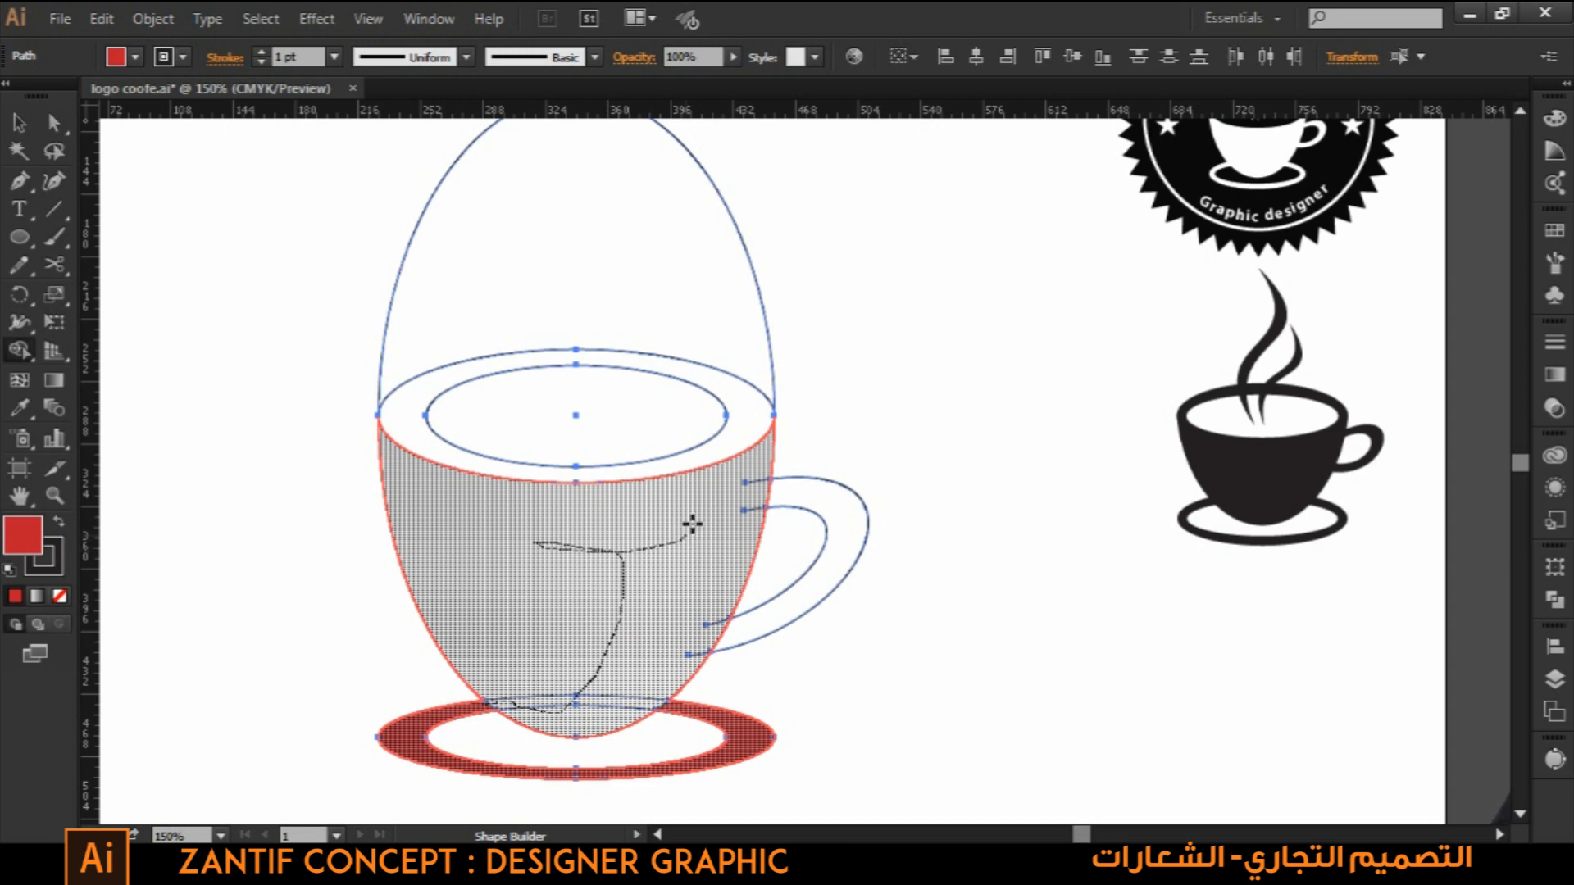
pyautogui.moveTo(732, 459); pyautogui.dragTo(745, 437)
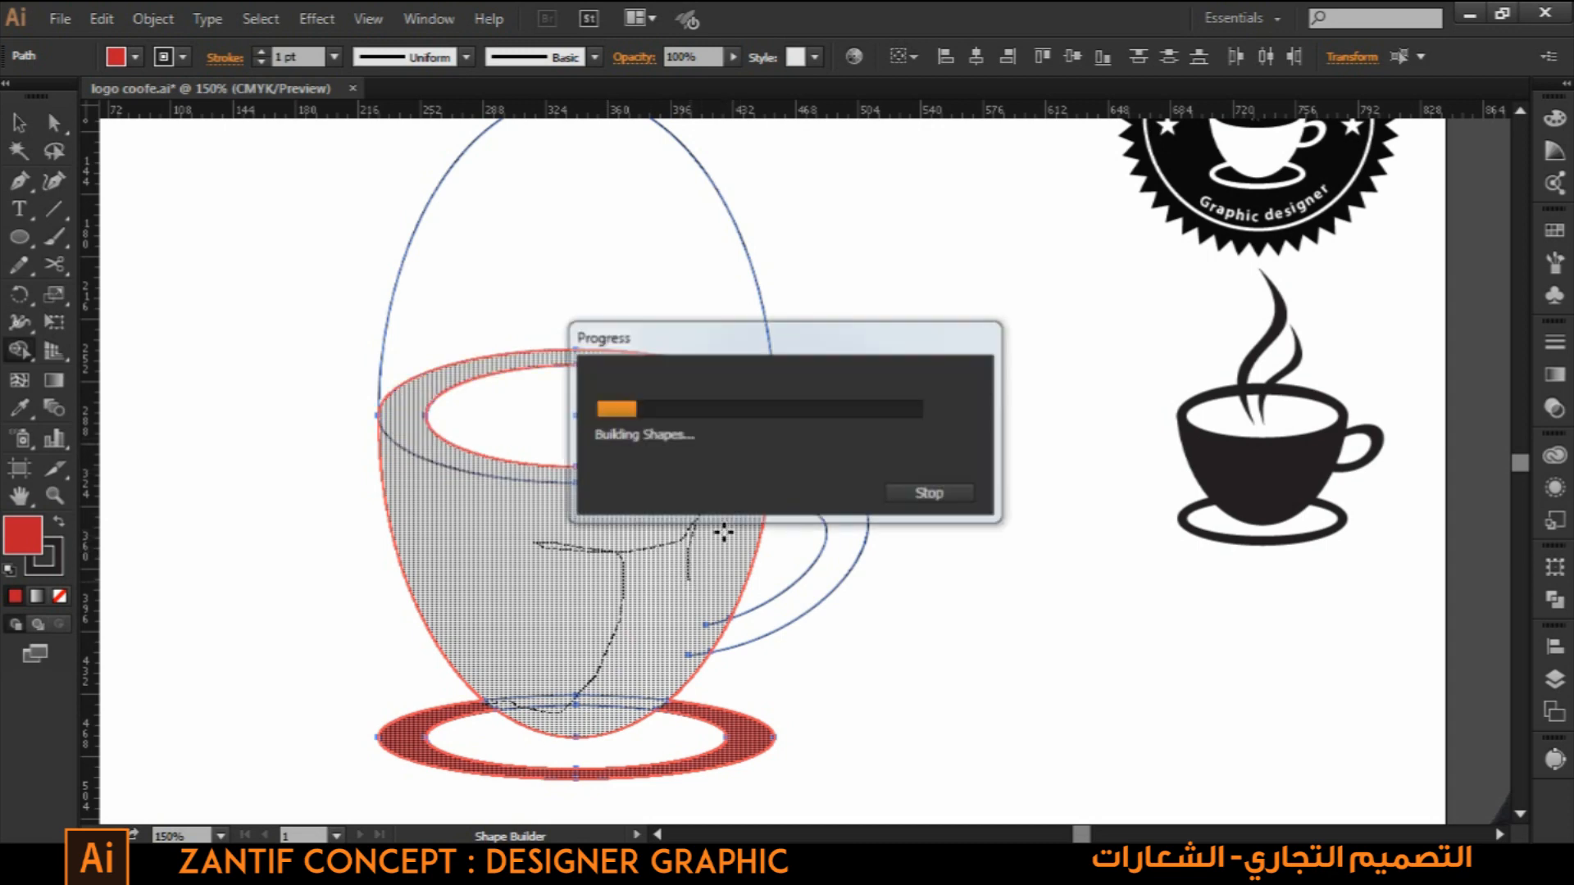
pyautogui.moveTo(744, 496); pyautogui.dragTo(748, 496)
pyautogui.moveTo(753, 626); pyautogui.dragTo(598, 636)
pyautogui.click(705, 603)
# - Delete the leftover arc above the cup and the stray handle line ends inside the body
pyautogui.click(18, 123)
pyautogui.moveTo(905, 233); pyautogui.dragTo(673, 271)
pyautogui.press('Delete')
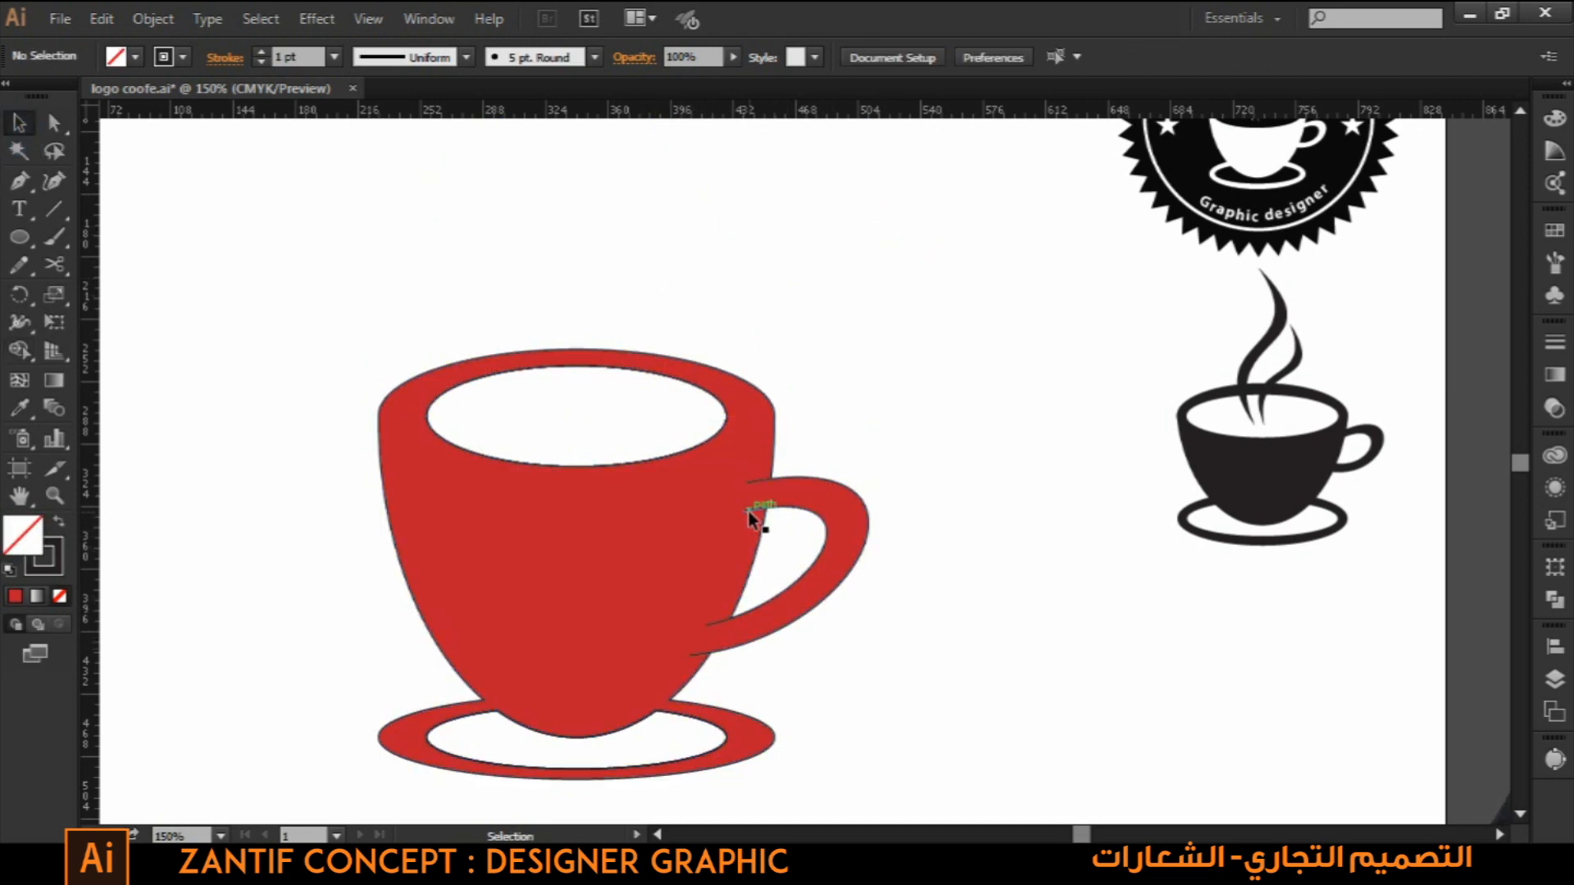
pyautogui.click(761, 482)
pyautogui.press('Delete')
pyautogui.click(723, 620)
pyautogui.press('Delete')
pyautogui.click(703, 656)
pyautogui.press('Delete')
# - Remove the stroke from all the cup and saucer shapes
pyautogui.moveTo(804, 774); pyautogui.dragTo(389, 403)
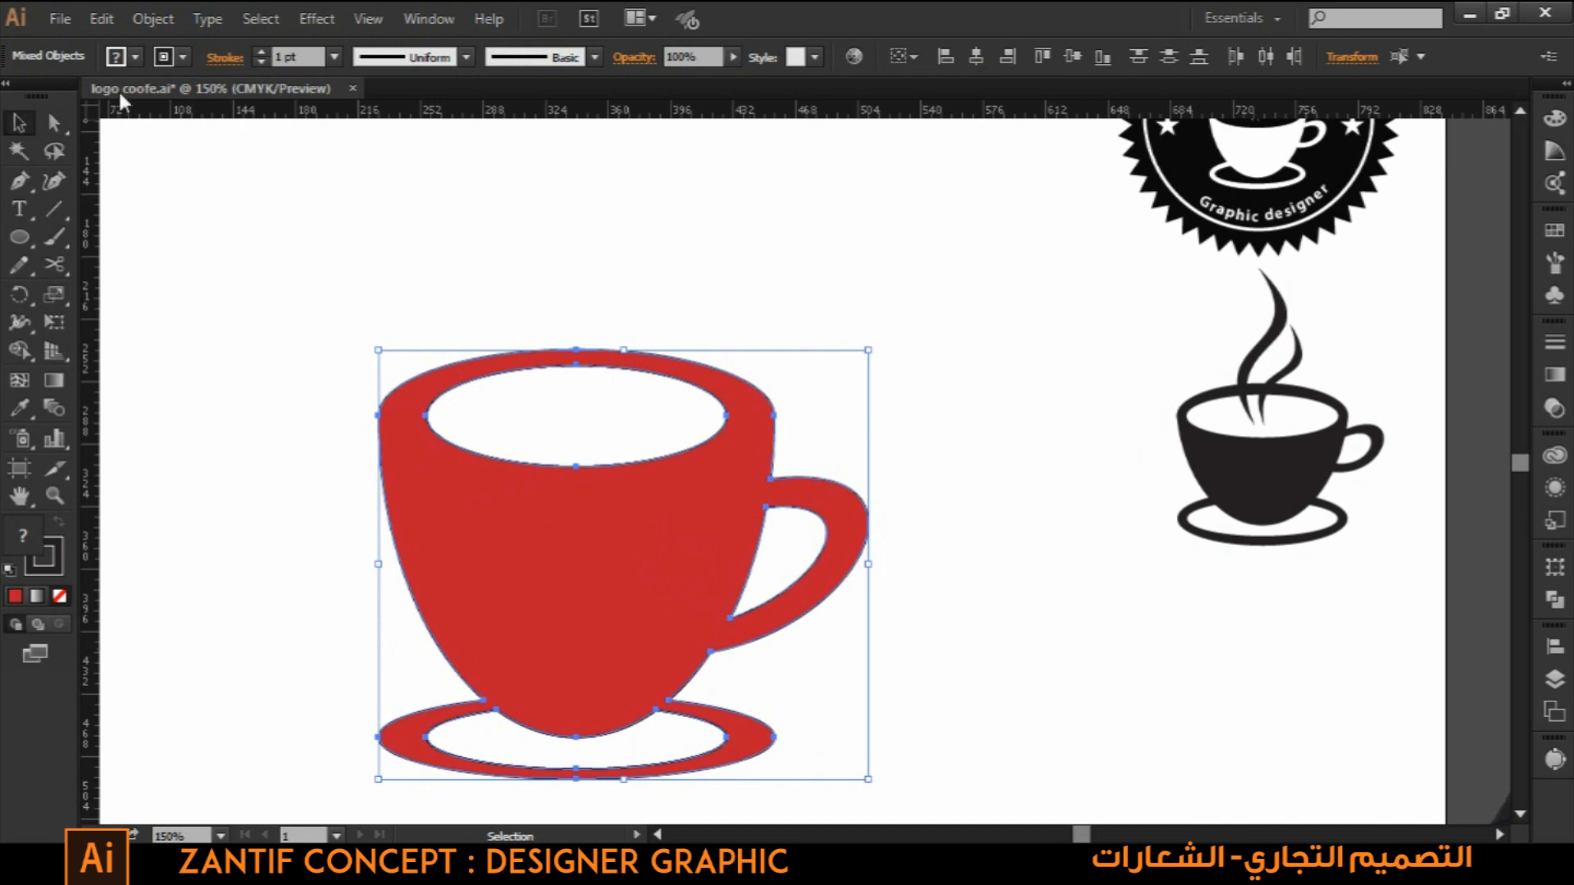
pyautogui.click(182, 56)
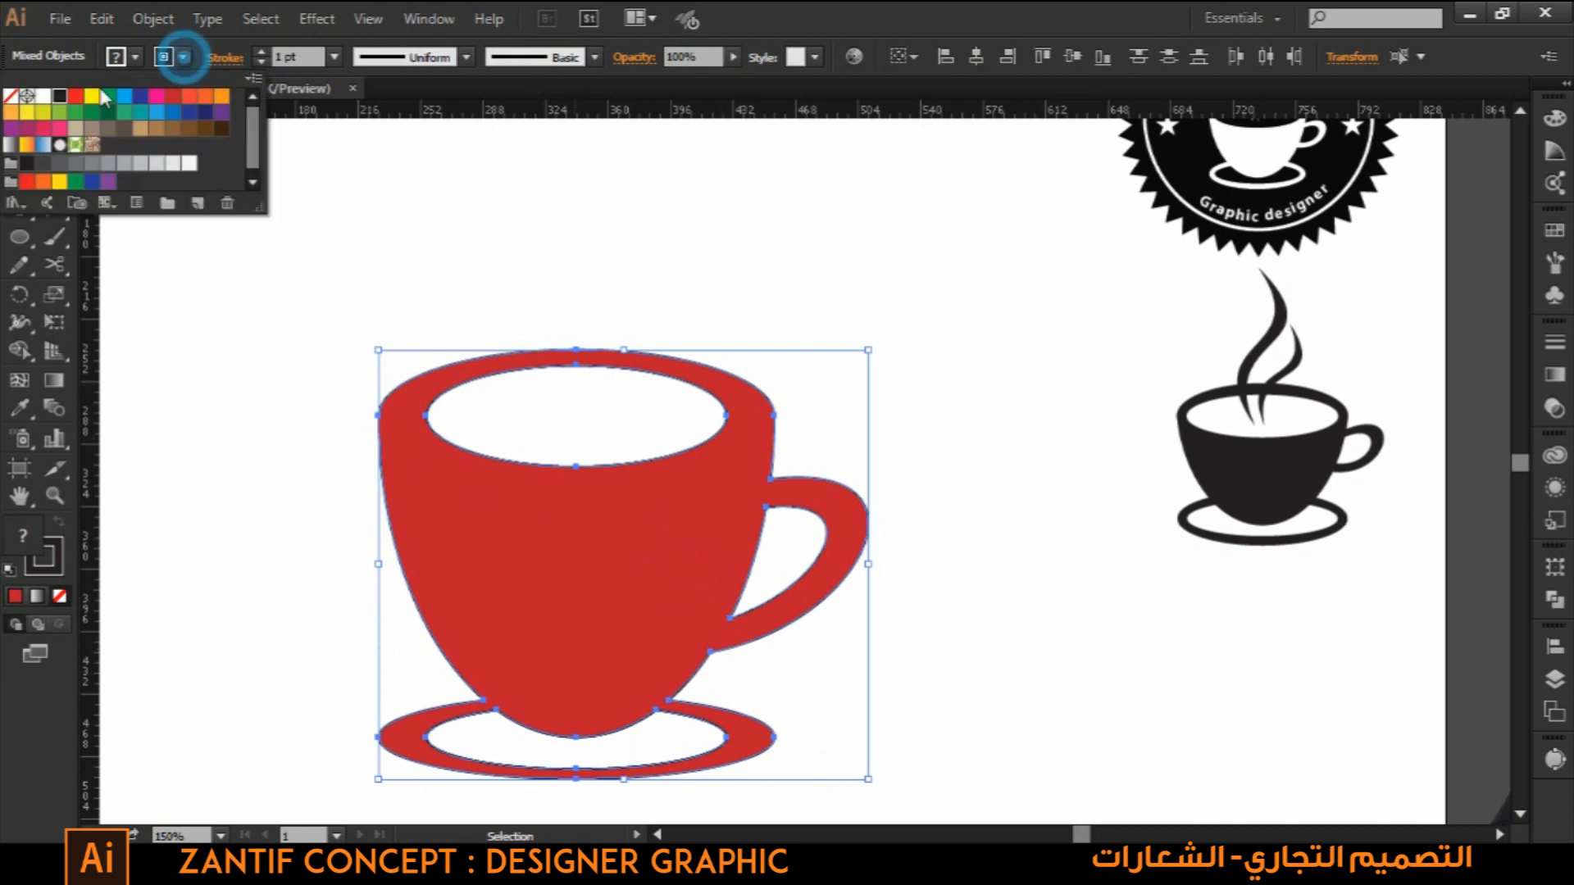
pyautogui.click(13, 99)
pyautogui.click(730, 246)
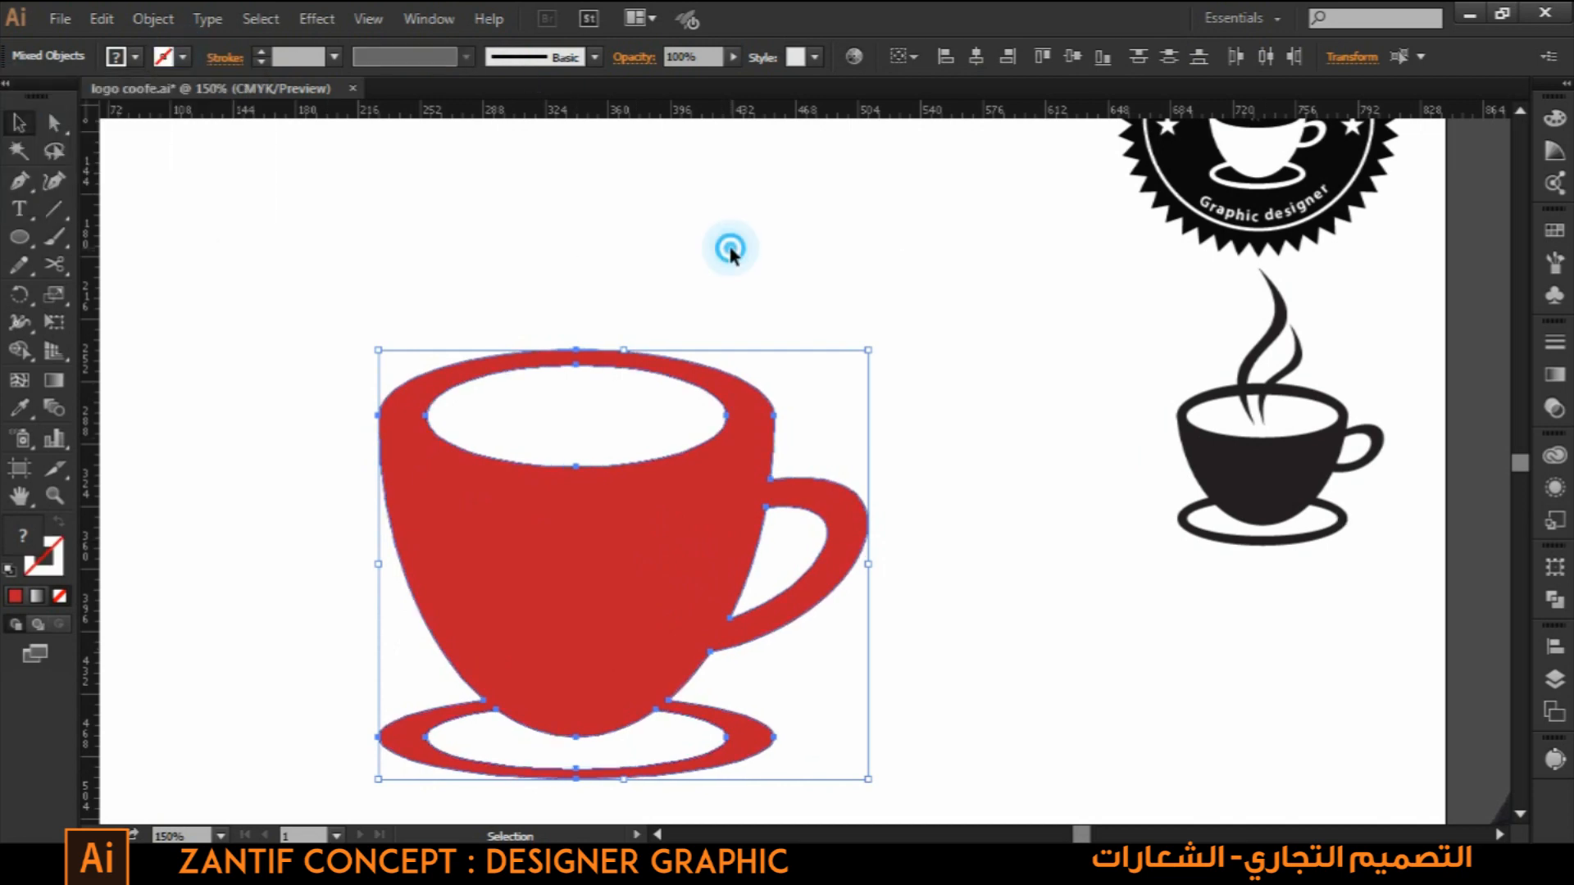
pyautogui.click(730, 248)
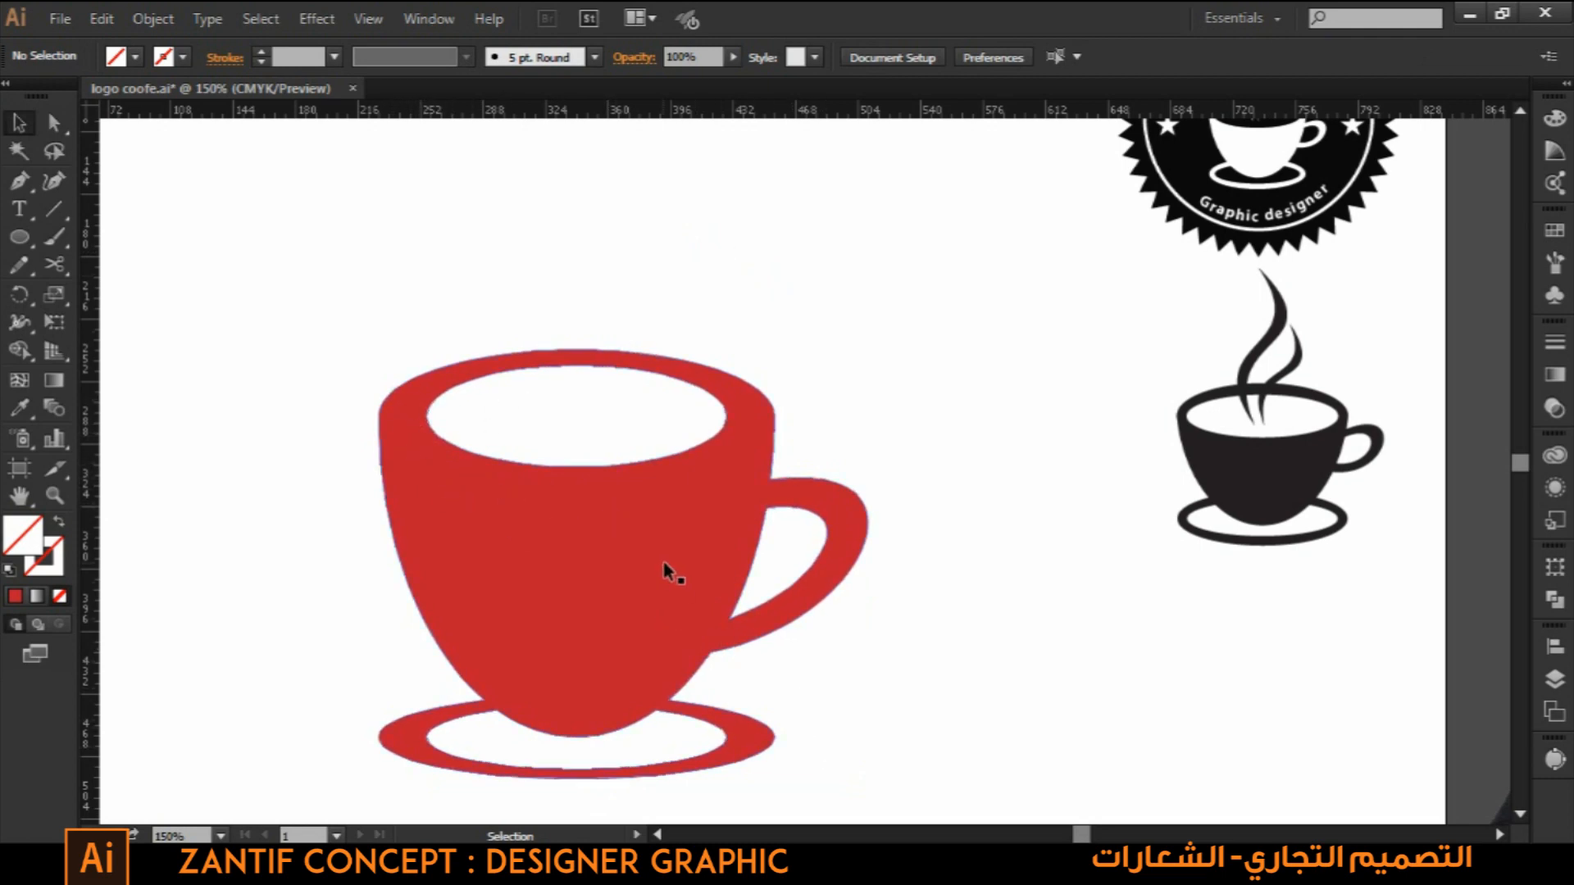
# - Scale the red cup and saucer down proportionally and move them to the upper-left area of the artboard
pyautogui.hotkey('ctrl', '-')
pyautogui.moveTo(817, 727); pyautogui.dragTo(770, 670)
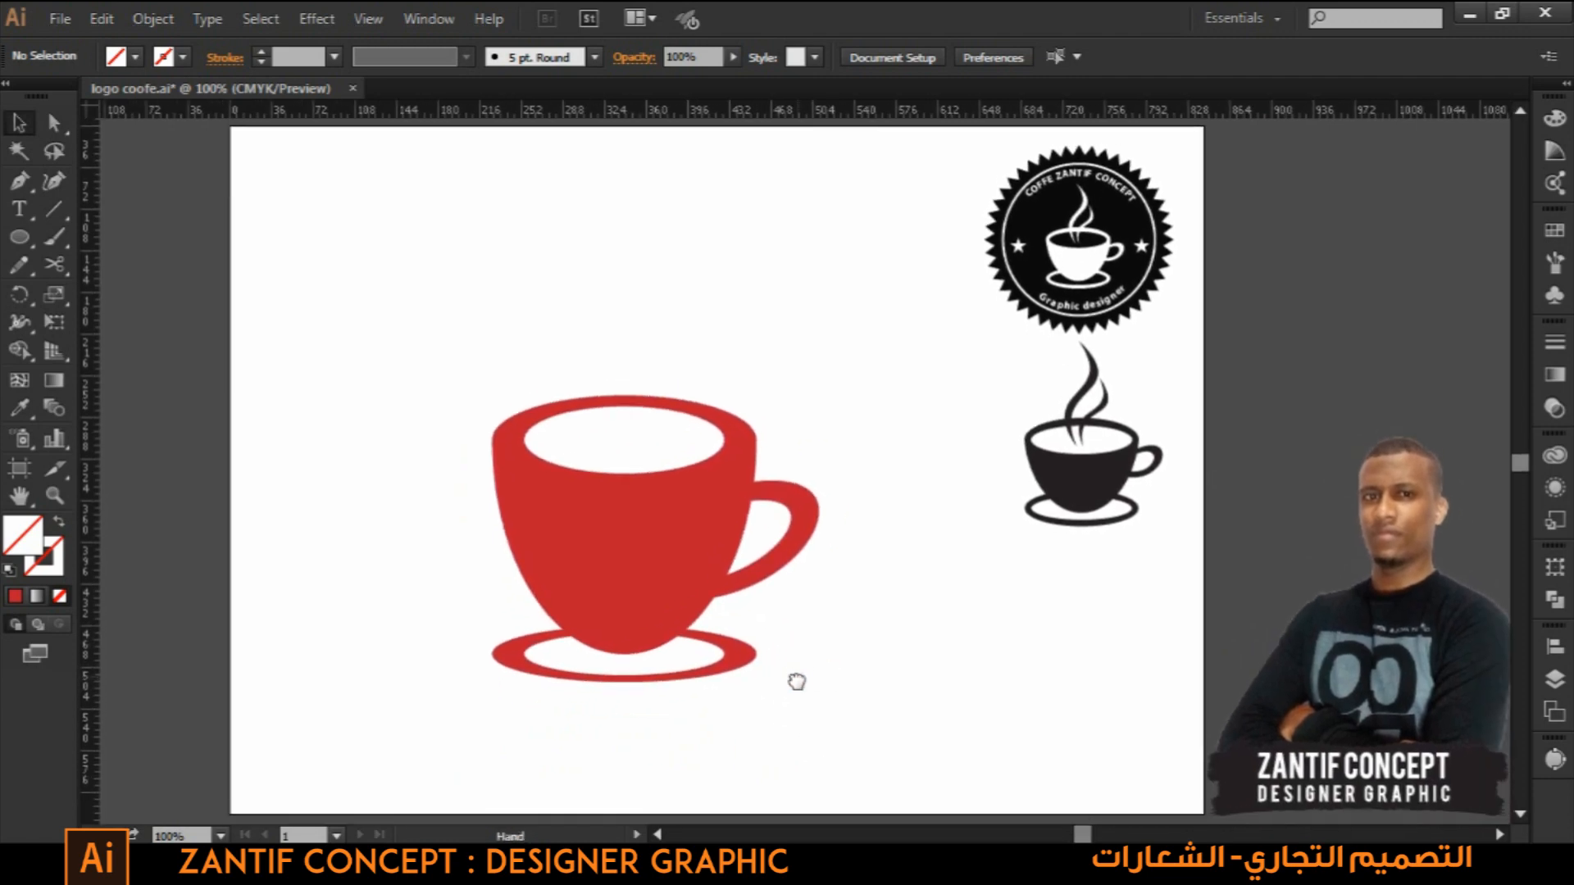
pyautogui.click(767, 684)
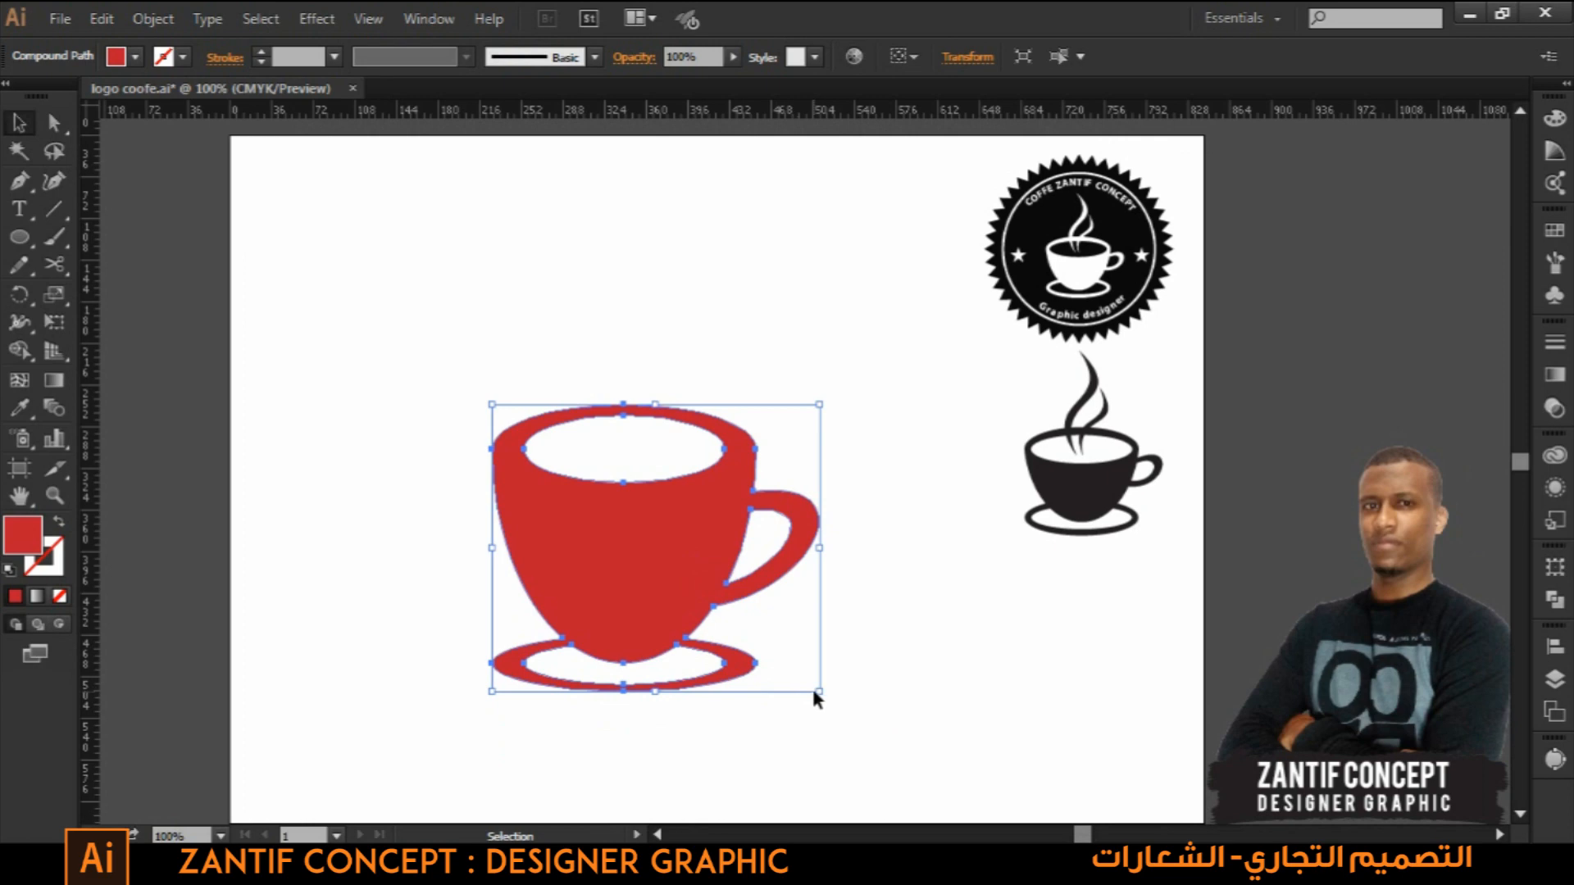
pyautogui.moveTo(819, 693); pyautogui.dragTo(728, 611)
pyautogui.moveTo(630, 533); pyautogui.dragTo(405, 416)
pyautogui.click(517, 589)
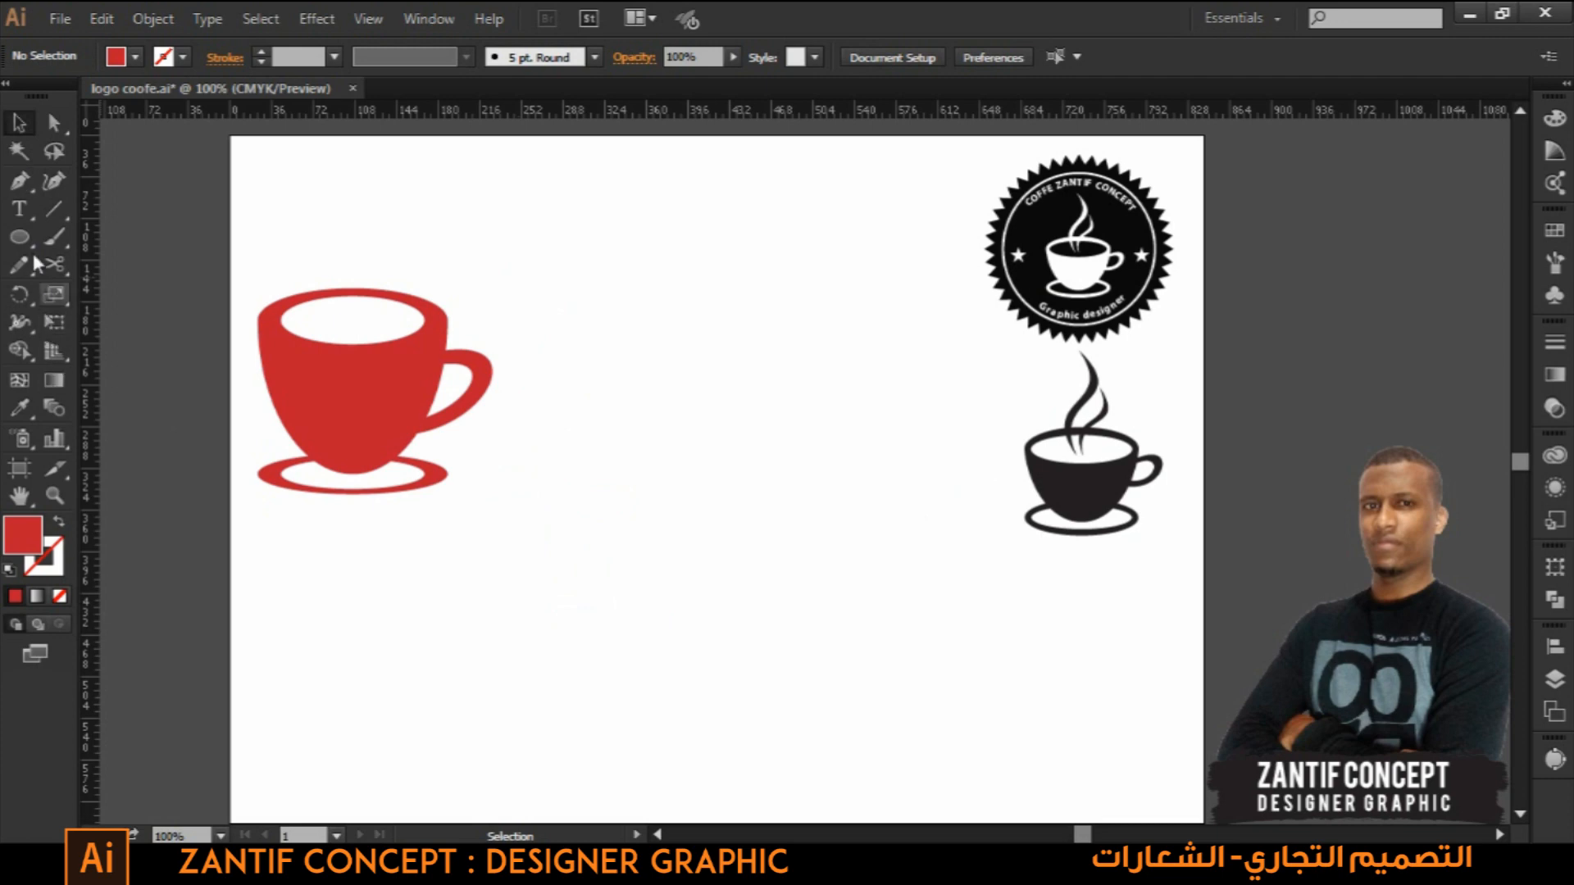
# - Draw a straight vertical line about 119 pt long right of the red cup, with no fill and a 1 pt red stroke
pyautogui.click(18, 212)
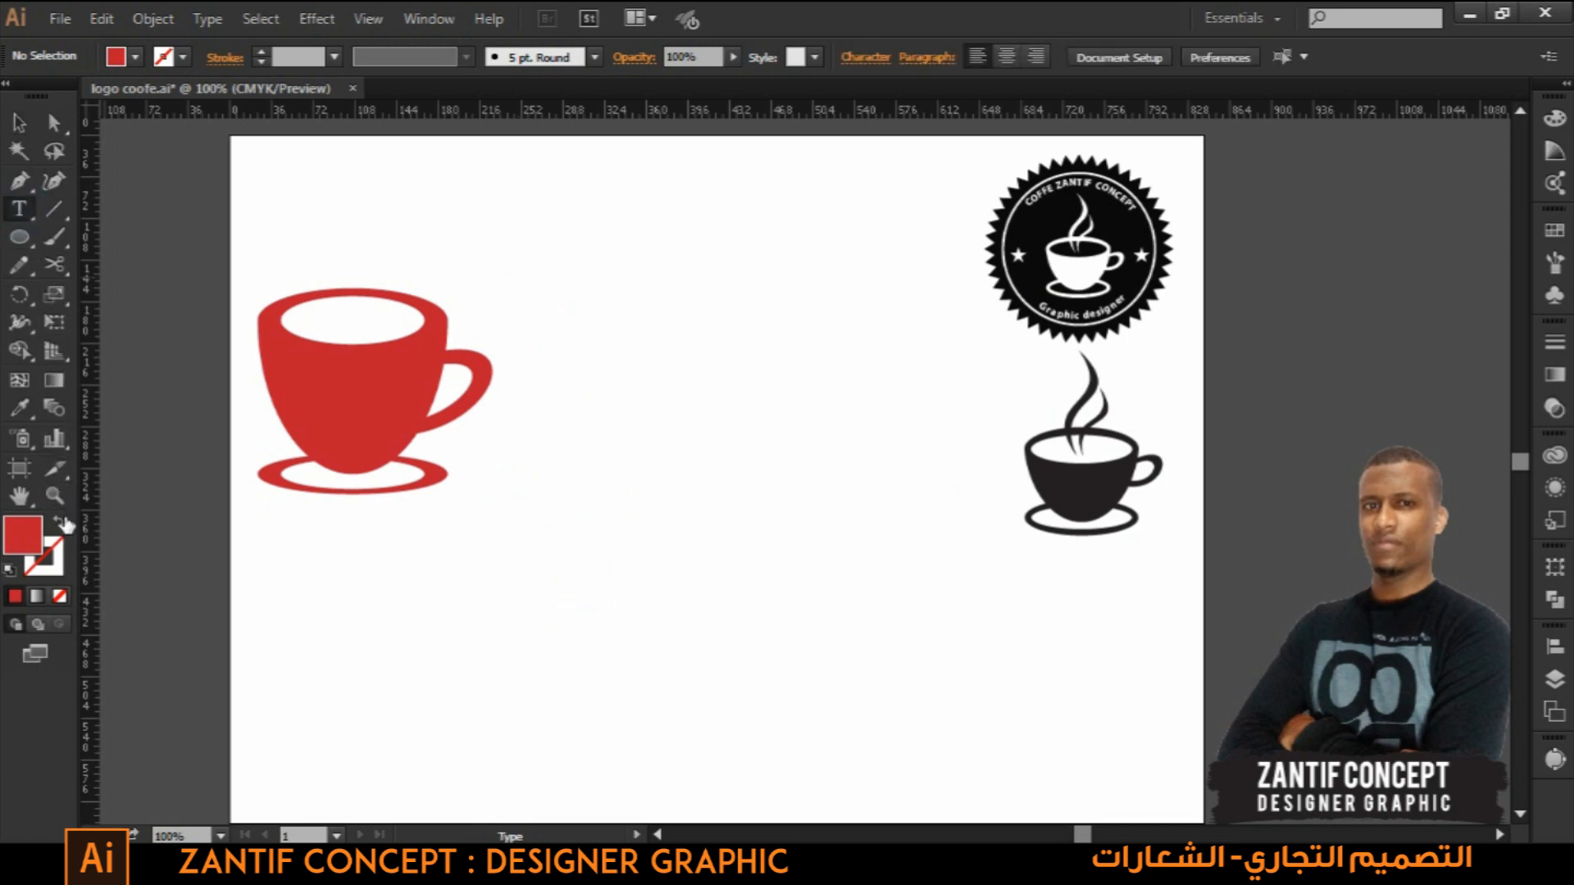
pyautogui.click(59, 521)
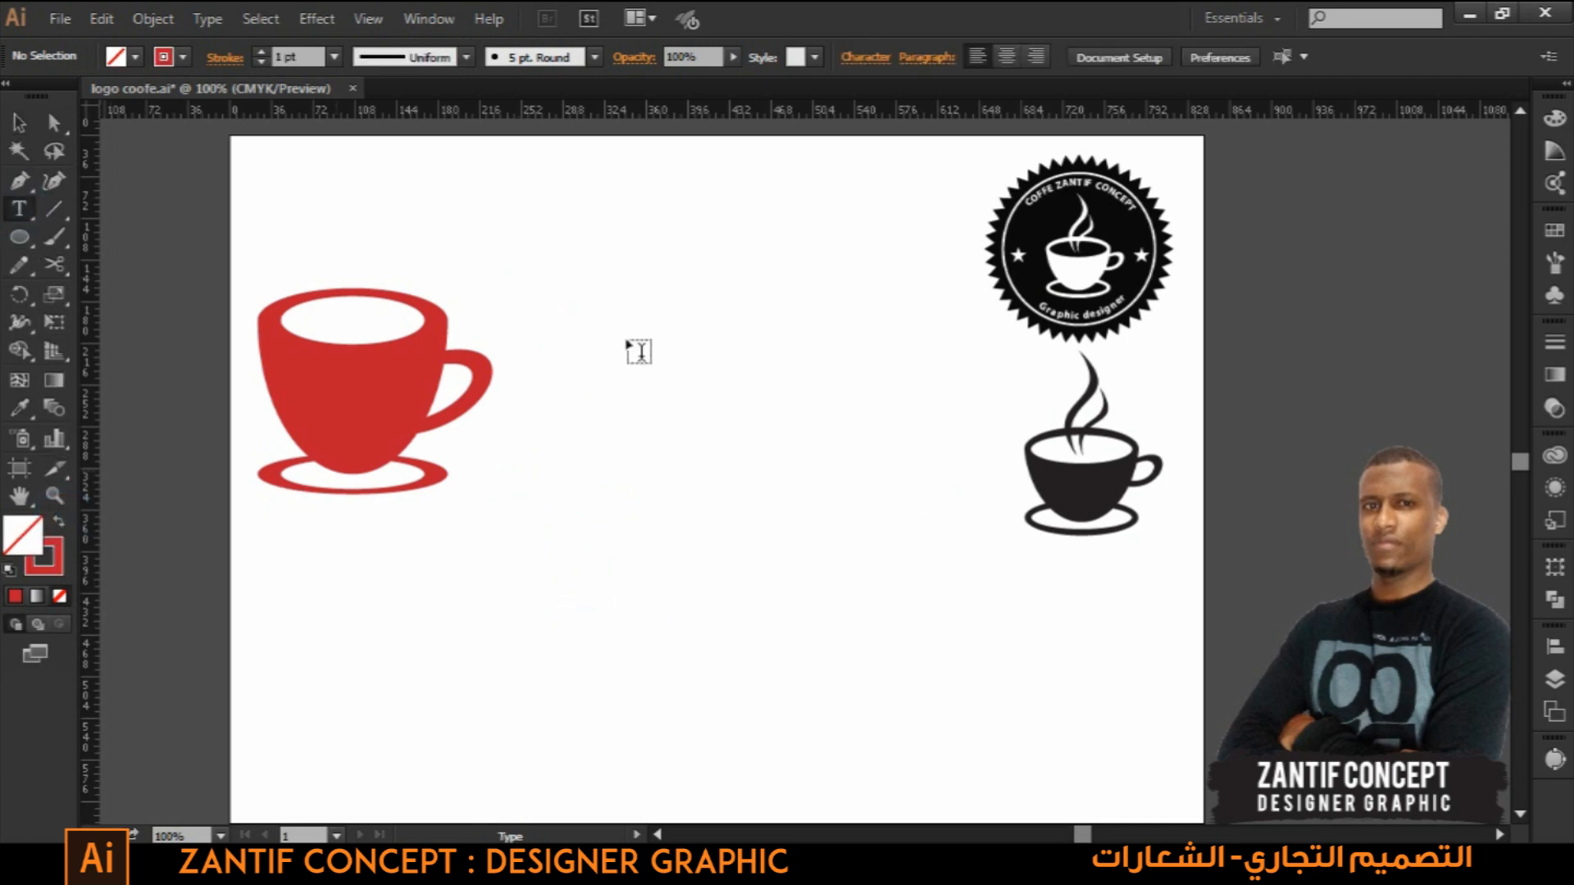
pyautogui.click(18, 180)
pyautogui.click(658, 227)
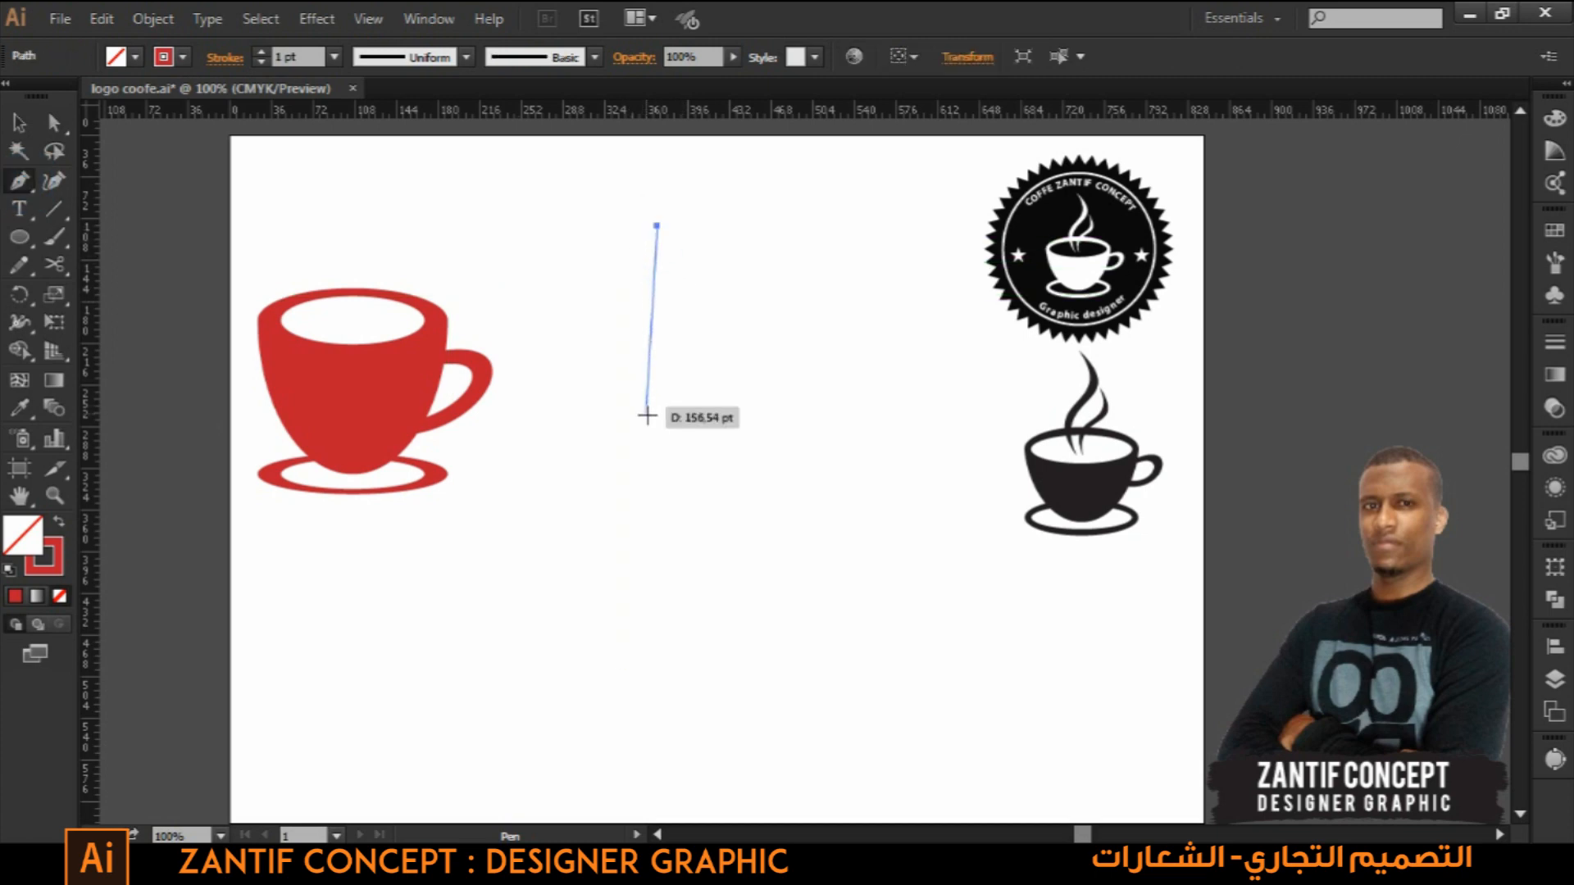
pyautogui.click(658, 364)
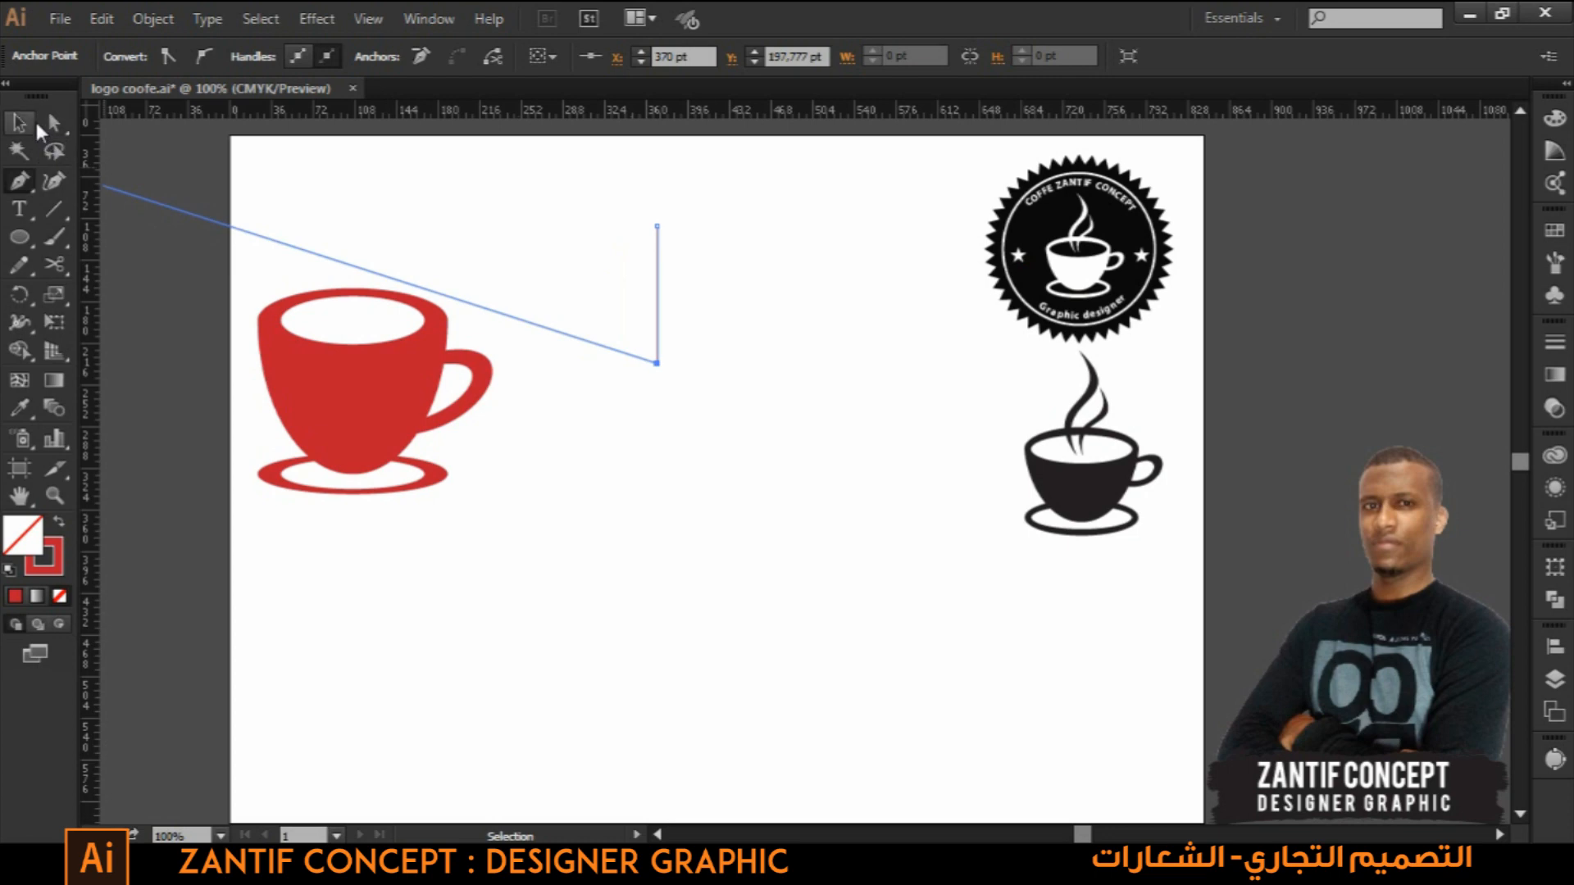
# - Delete the leftover invisible ellipse below the vertical line
pyautogui.click(31, 125)
pyautogui.moveTo(783, 414); pyautogui.dragTo(578, 495)
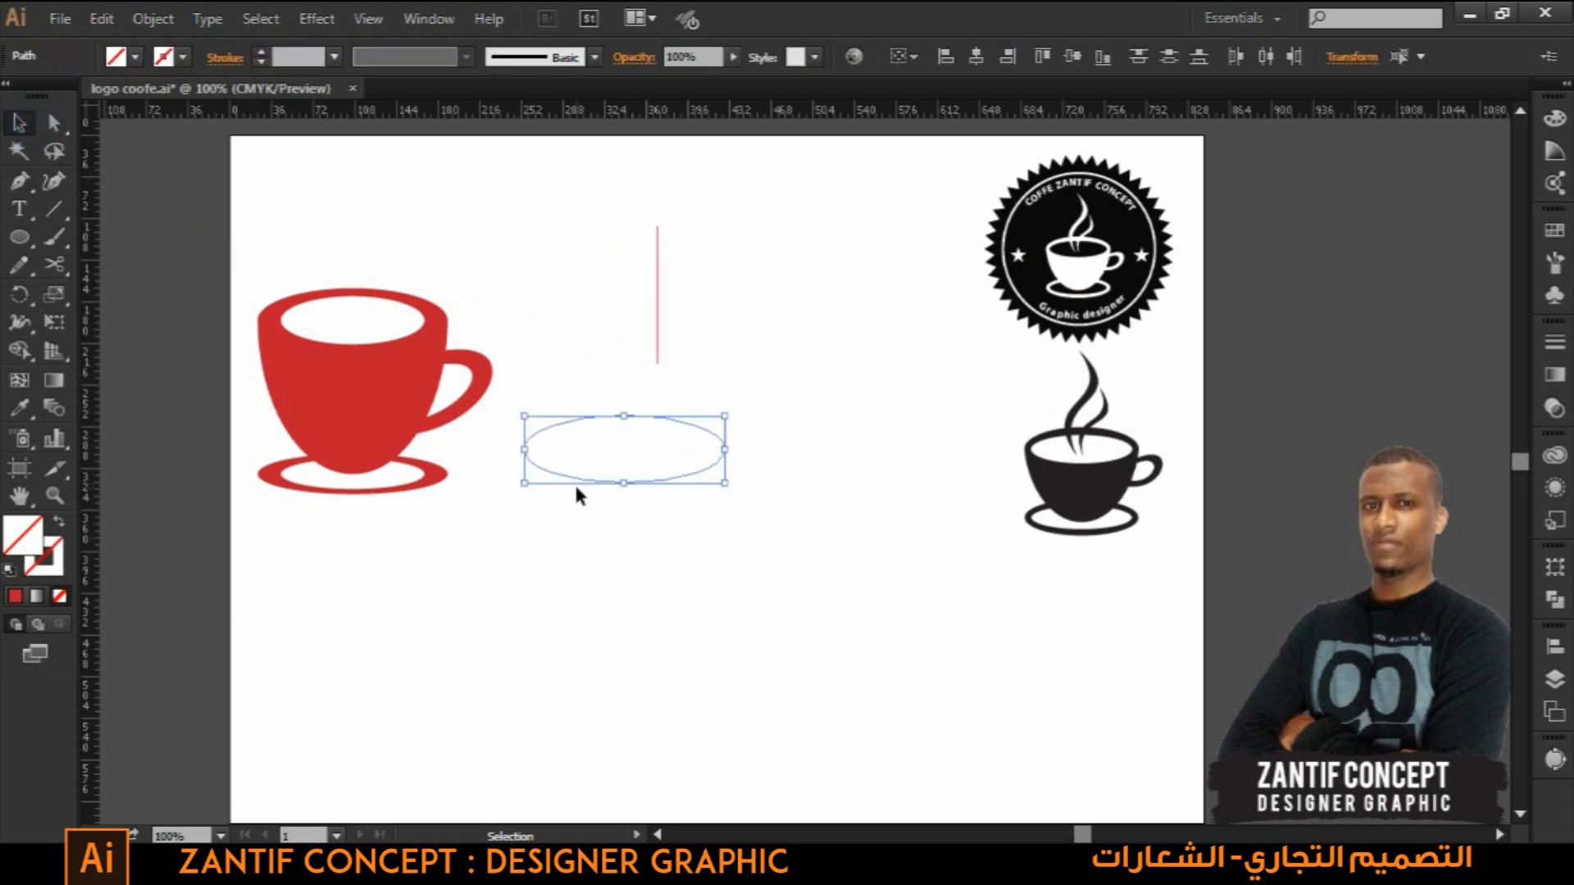
pyautogui.press('Delete')
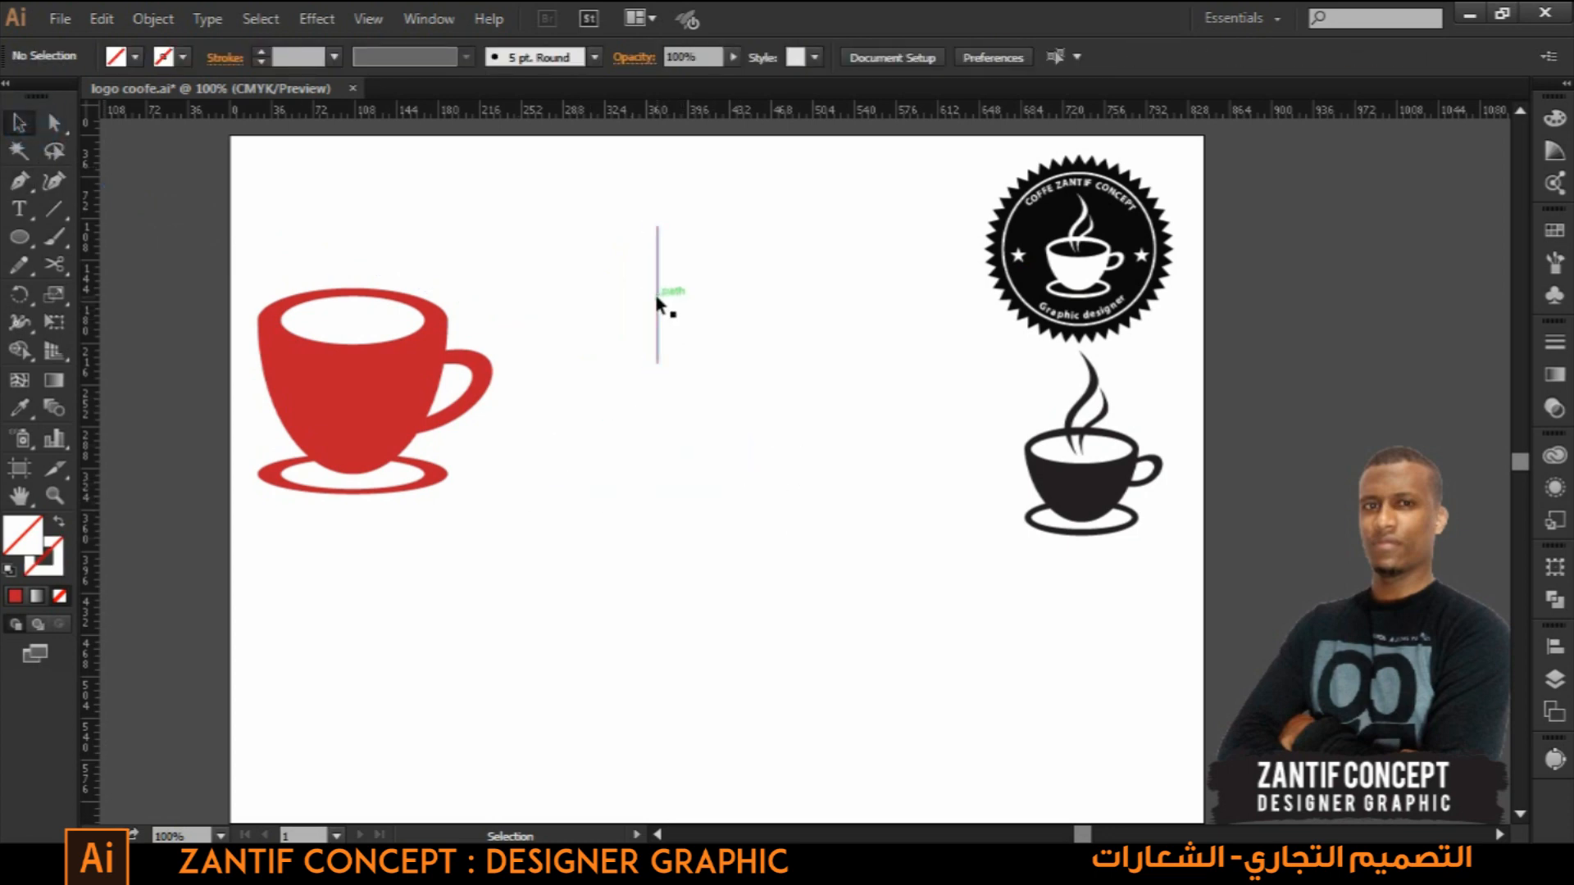
# - Bend the vertical line into a smooth S-shaped steam curve by adjusting the direction handles at both ends
pyautogui.click(657, 299)
pyautogui.click(22, 181)
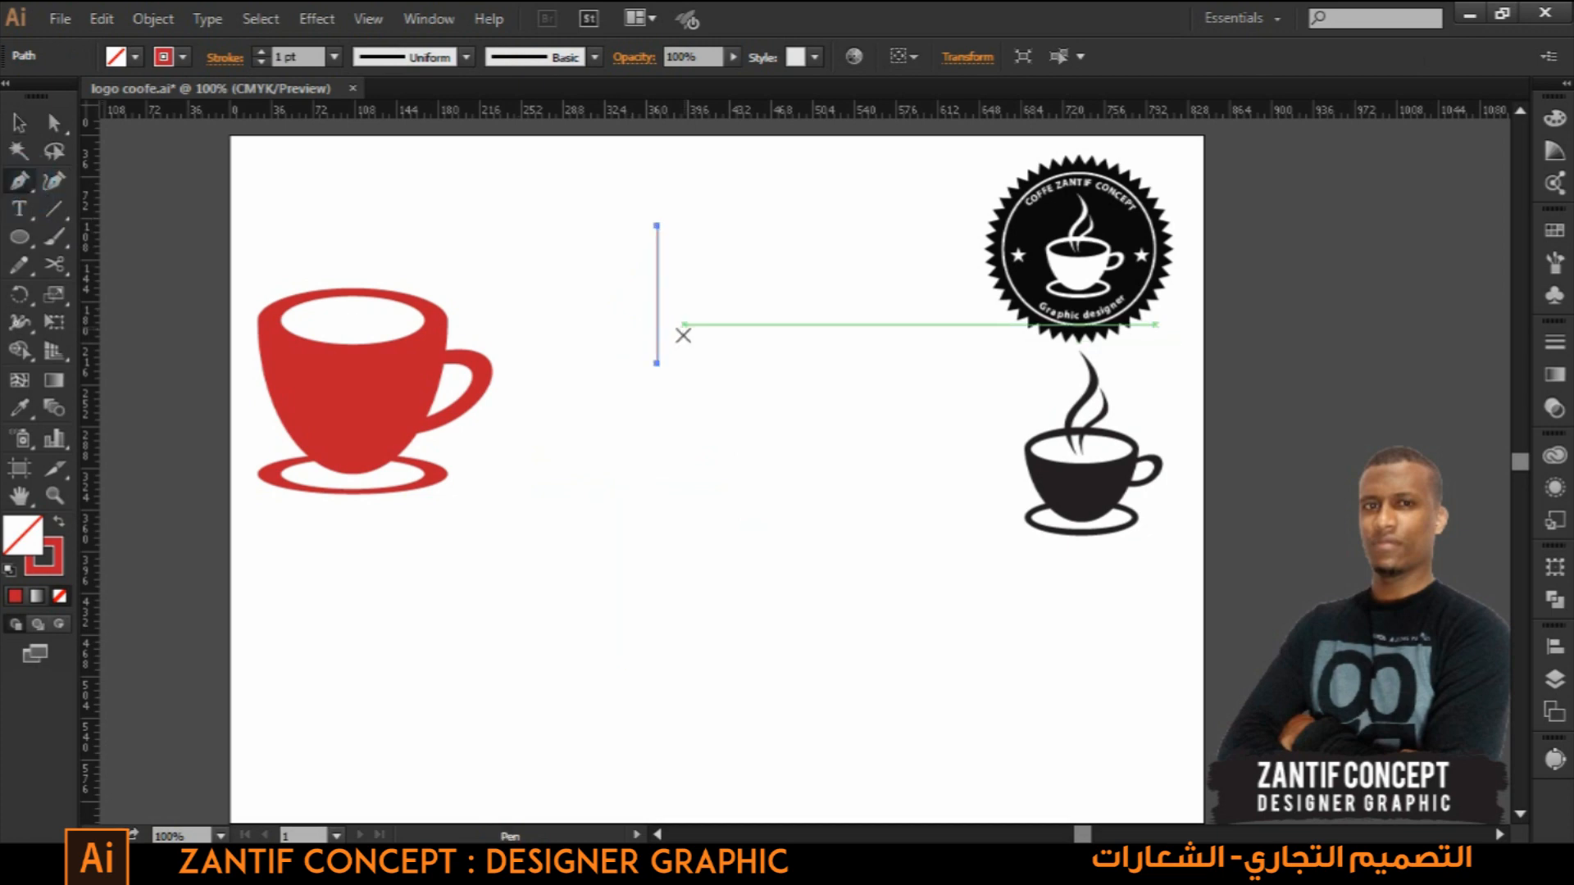
pyautogui.click(658, 278)
pyautogui.moveTo(657, 284); pyautogui.dragTo(615, 318)
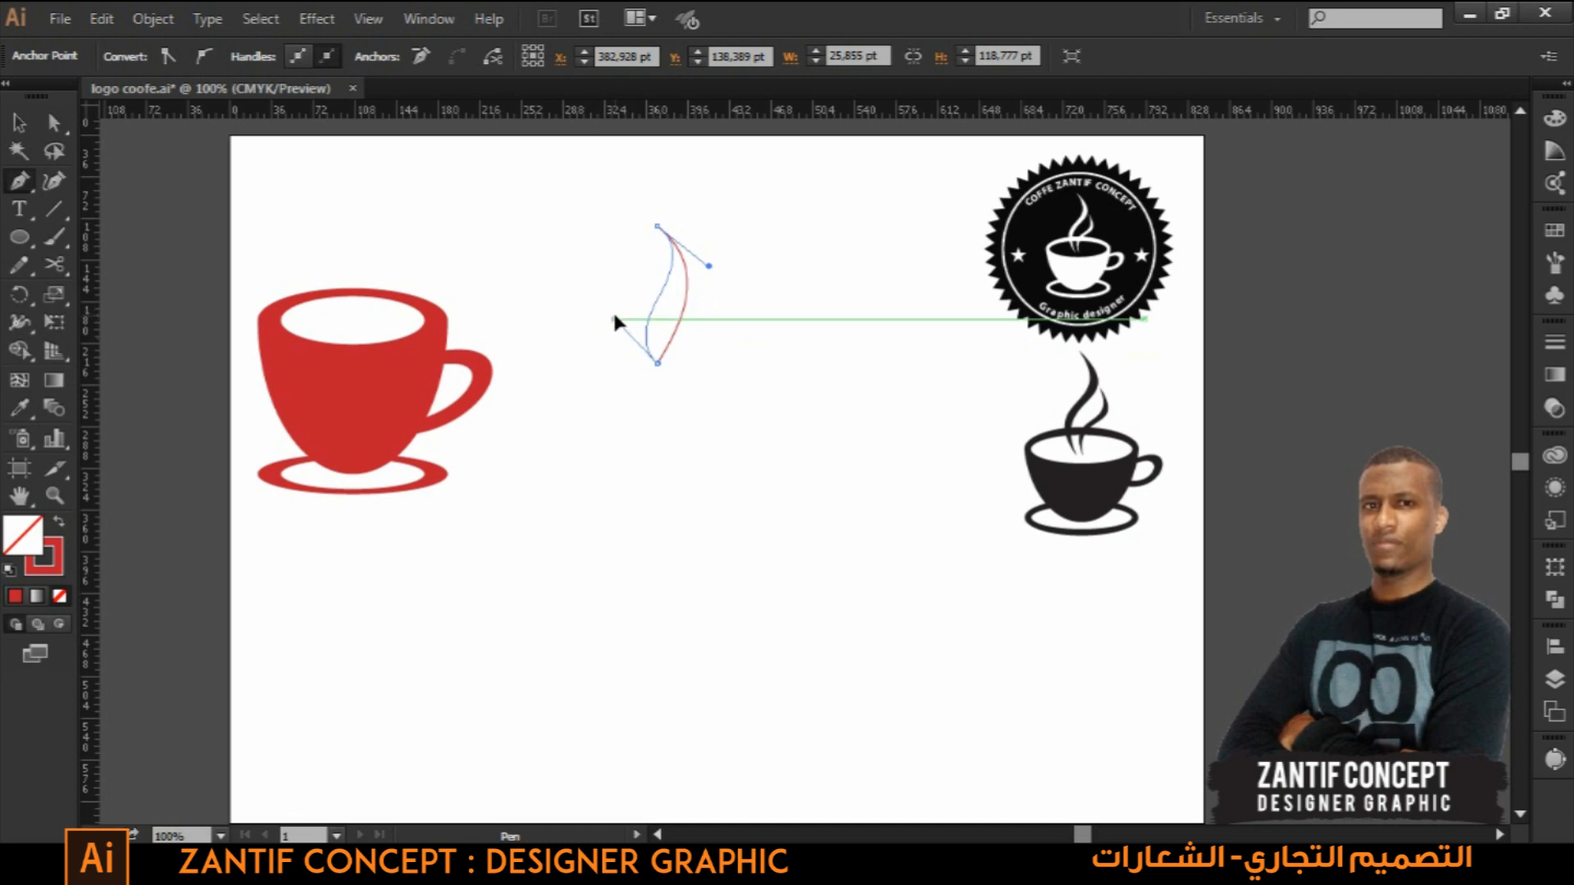
pyautogui.moveTo(715, 263); pyautogui.dragTo(705, 283)
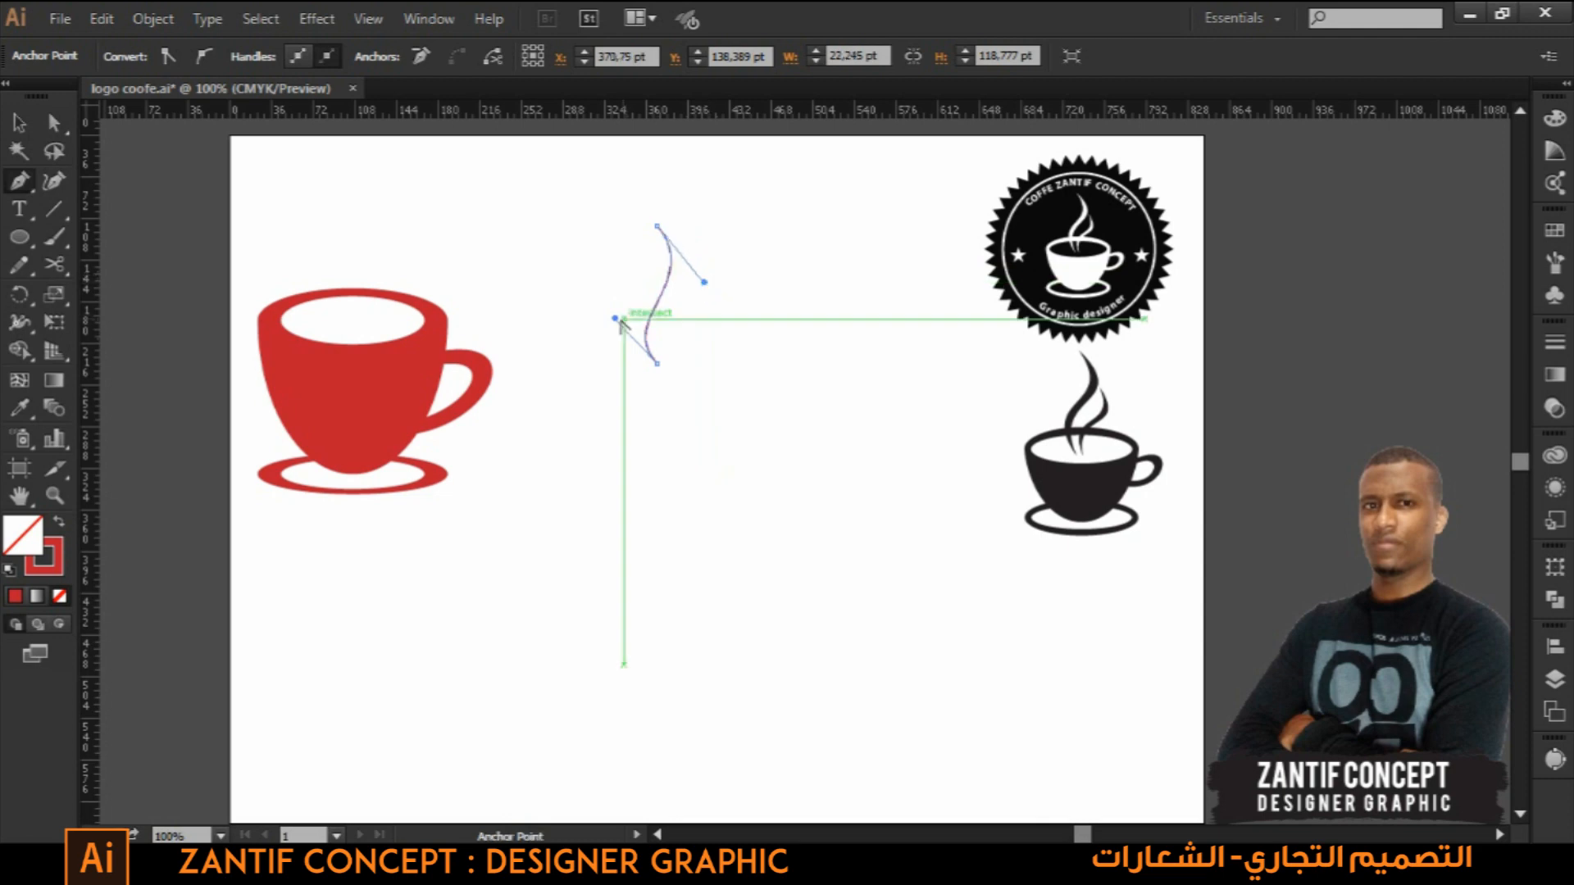
pyautogui.moveTo(615, 318); pyautogui.dragTo(614, 303)
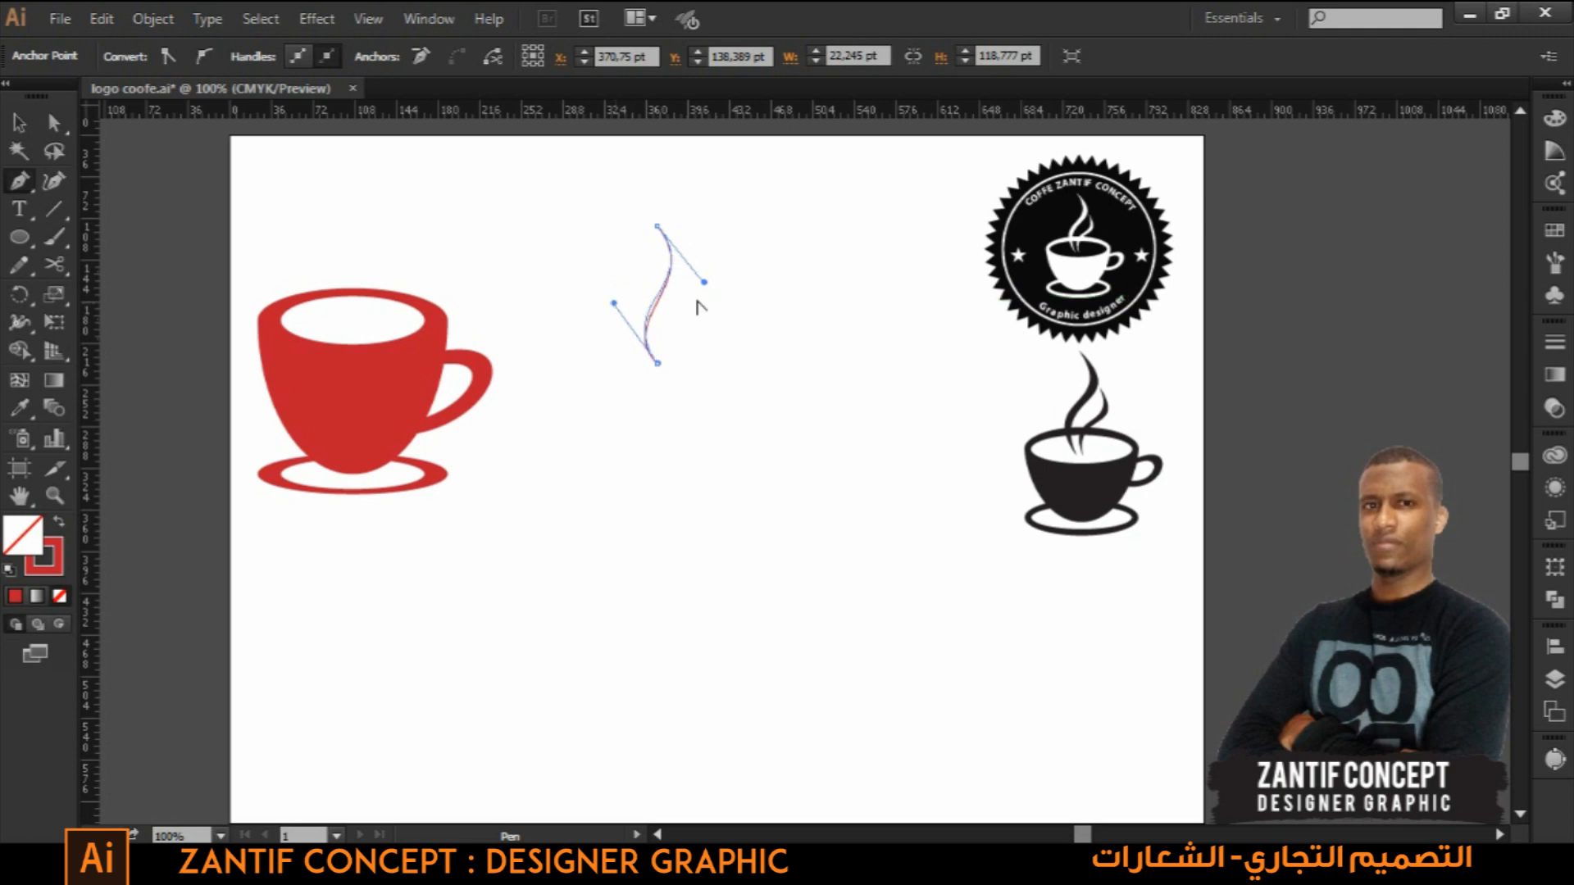
pyautogui.moveTo(704, 284); pyautogui.dragTo(707, 282)
pyautogui.press('v')
pyautogui.click(620, 608)
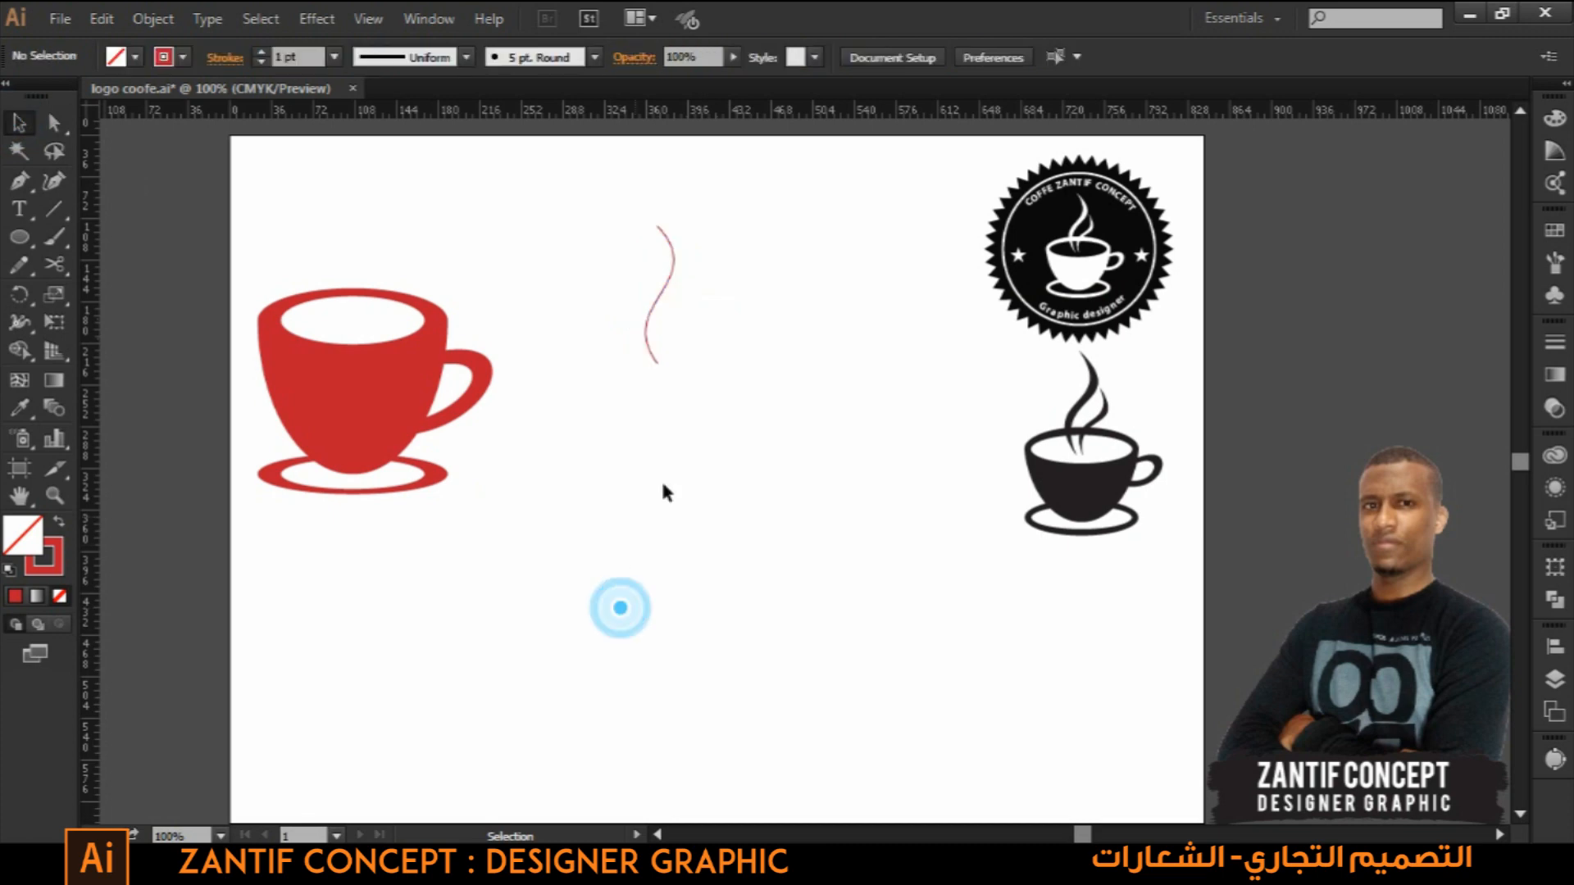
# - Duplicate the S-shaped steam curve a short distance to its right
pyautogui.scroll(1, 687, 455)
pyautogui.moveTo(672, 341); pyautogui.dragTo(654, 497)
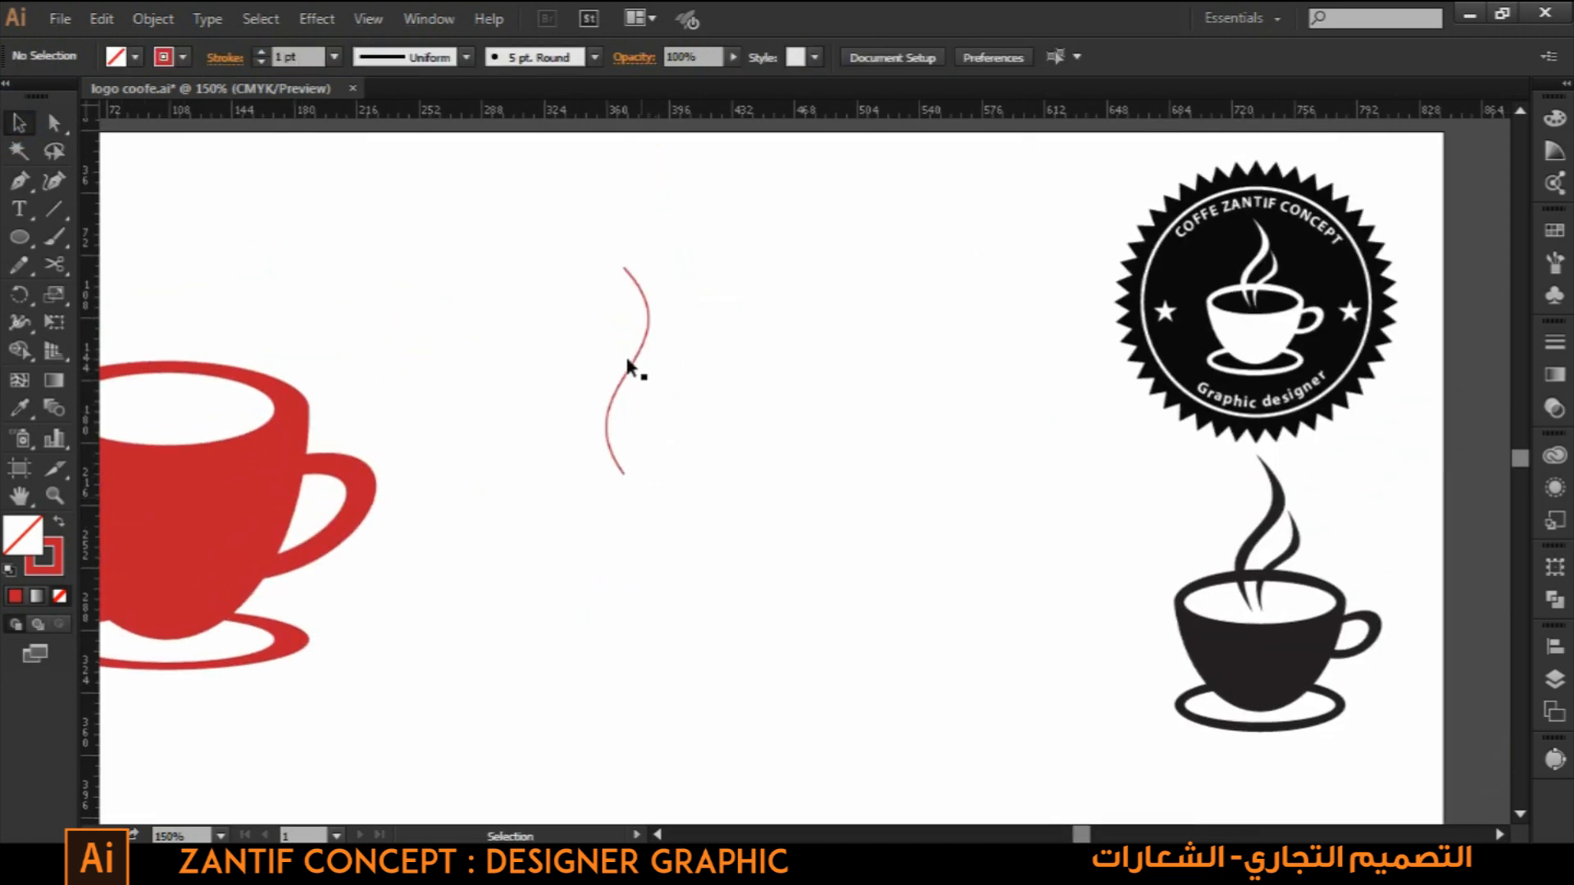
pyautogui.moveTo(627, 370); pyautogui.dragTo(666, 373)
pyautogui.click(935, 429)
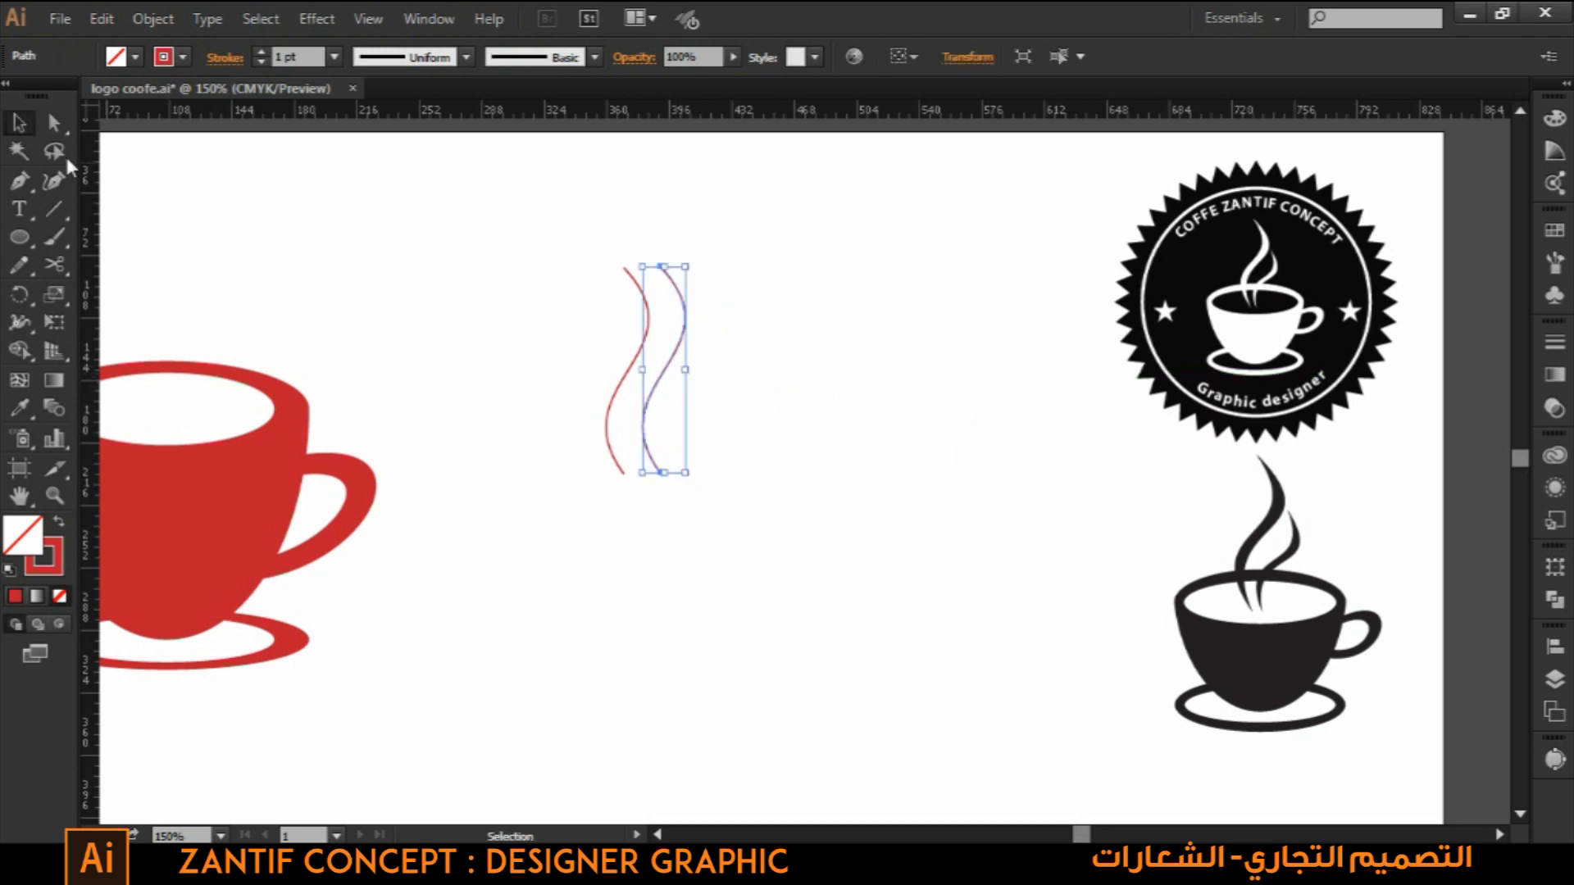
# - Move the copied curve's bottom and top anchor points onto the matching end points of the original curve
pyautogui.click(55, 125)
pyautogui.click(660, 473)
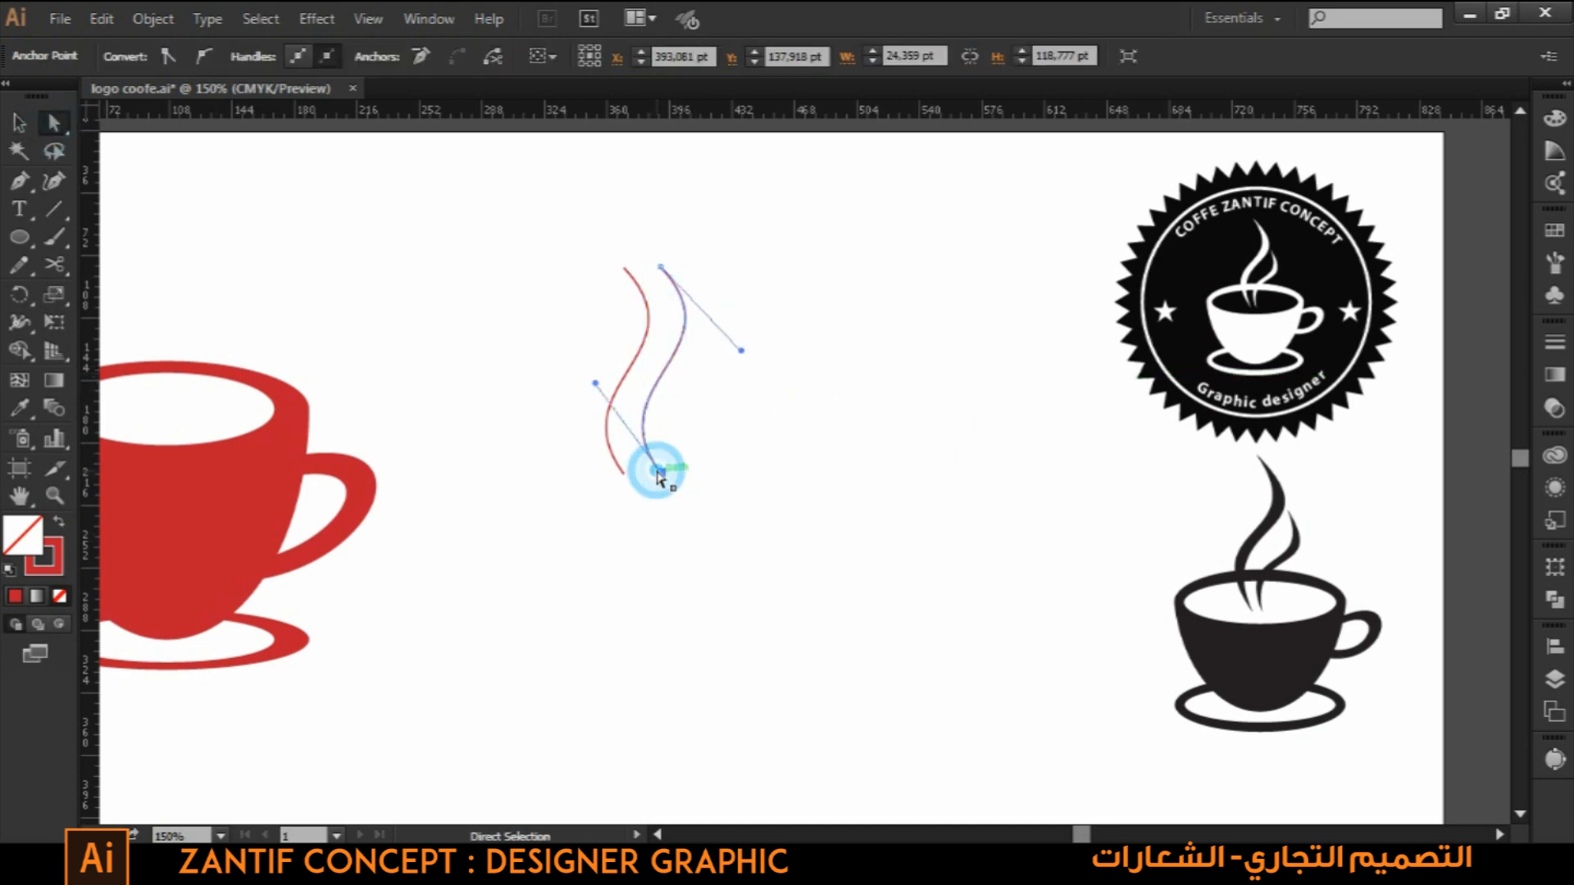
pyautogui.moveTo(661, 472); pyautogui.dragTo(623, 473)
pyautogui.moveTo(656, 262); pyautogui.dragTo(627, 281)
pyautogui.click(699, 262)
# - Adjust the copied curve's direction handles so the two curves enclose a tapered wisp of steam
pyautogui.moveTo(704, 351); pyautogui.dragTo(767, 328)
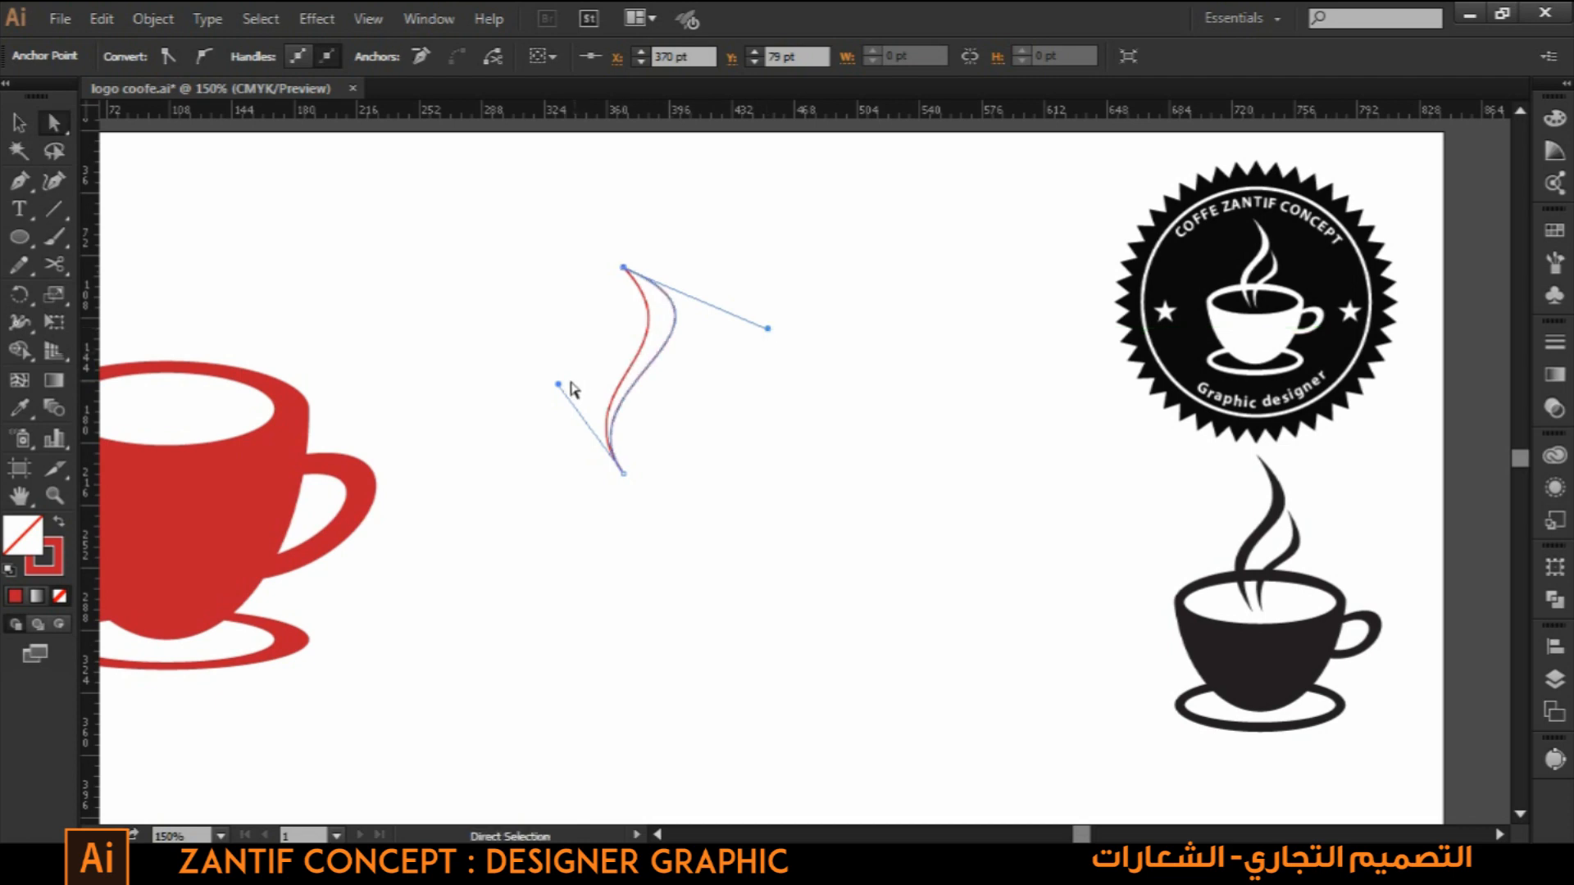
pyautogui.moveTo(560, 384); pyautogui.dragTo(585, 371)
pyautogui.moveTo(768, 329); pyautogui.dragTo(749, 346)
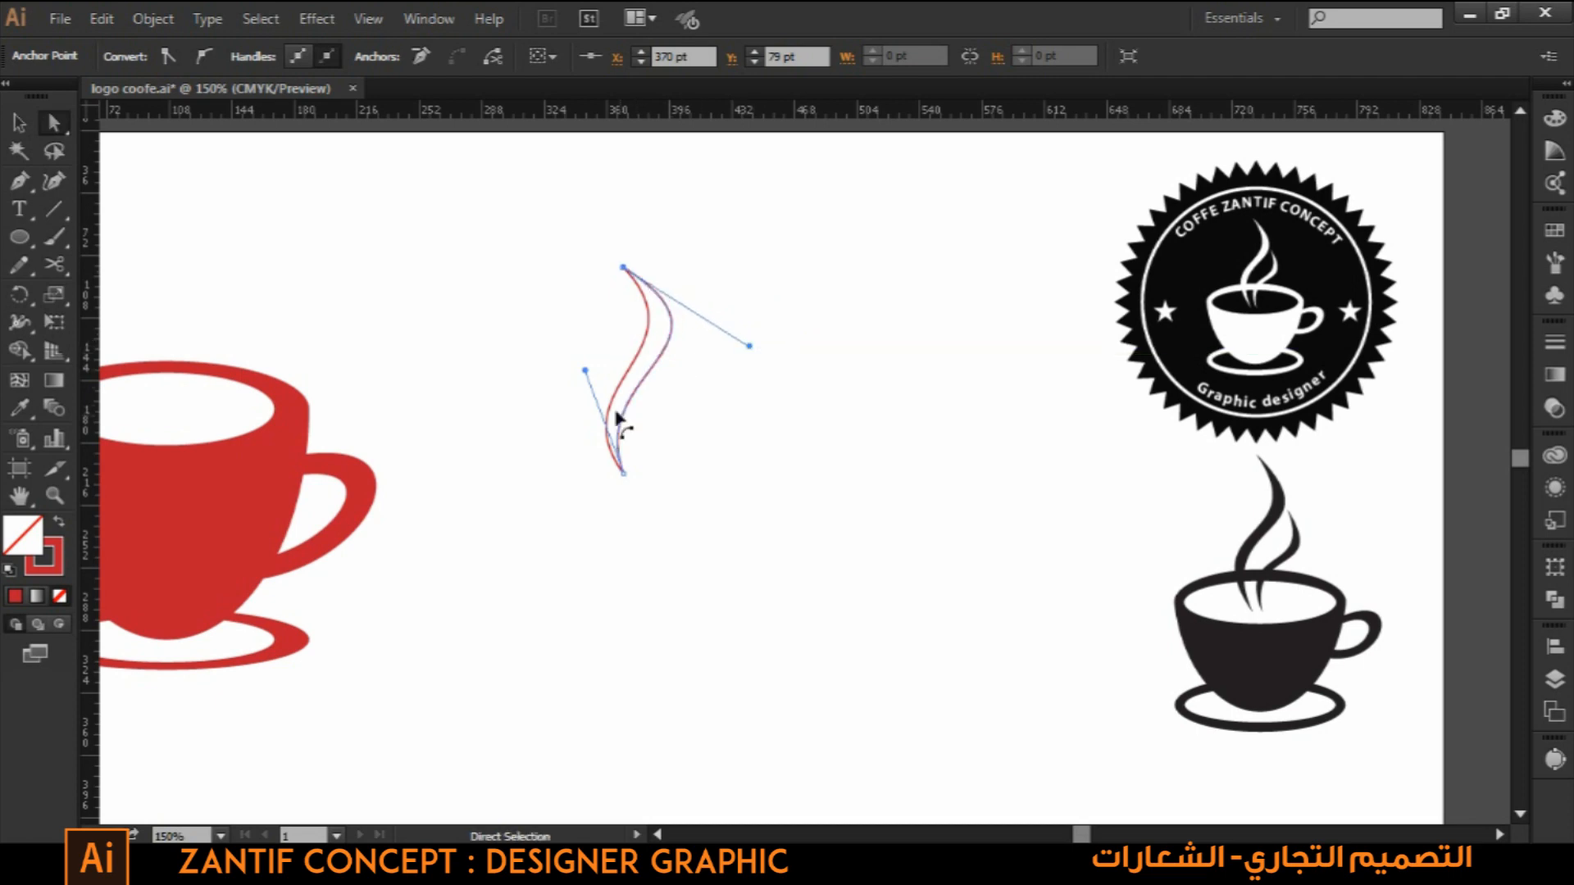
pyautogui.moveTo(590, 373)
pyautogui.mouseDown()
pyautogui.moveTo(614, 365)
pyautogui.moveTo(590, 370)
pyautogui.mouseUp()
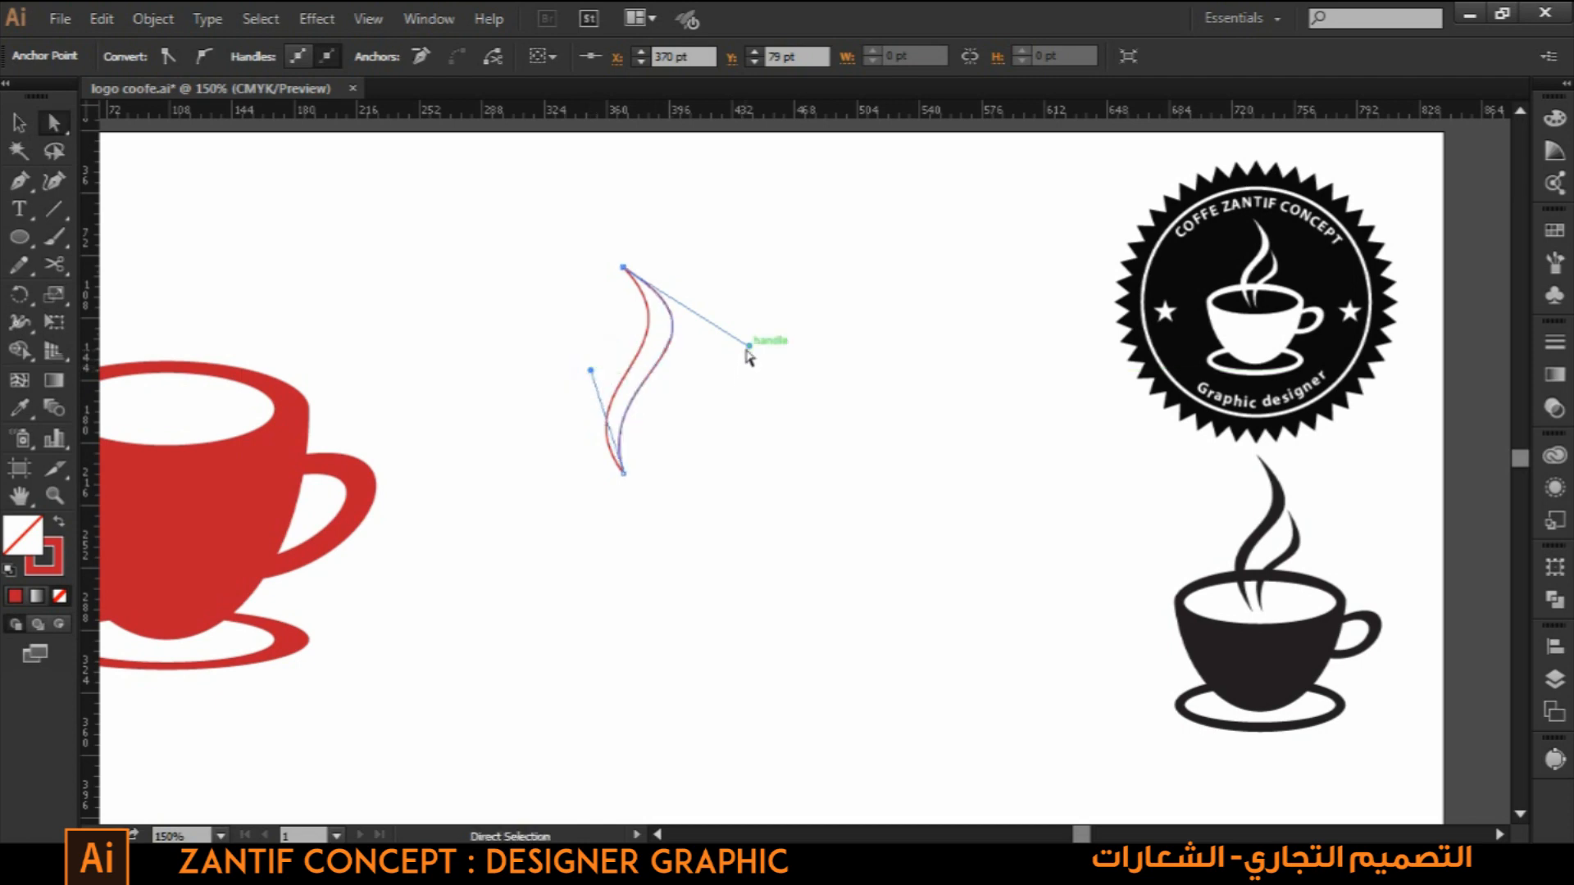
pyautogui.moveTo(749, 345)
pyautogui.mouseDown()
pyautogui.moveTo(720, 343)
pyautogui.moveTo(728, 320)
pyautogui.moveTo(753, 338)
pyautogui.mouseUp()
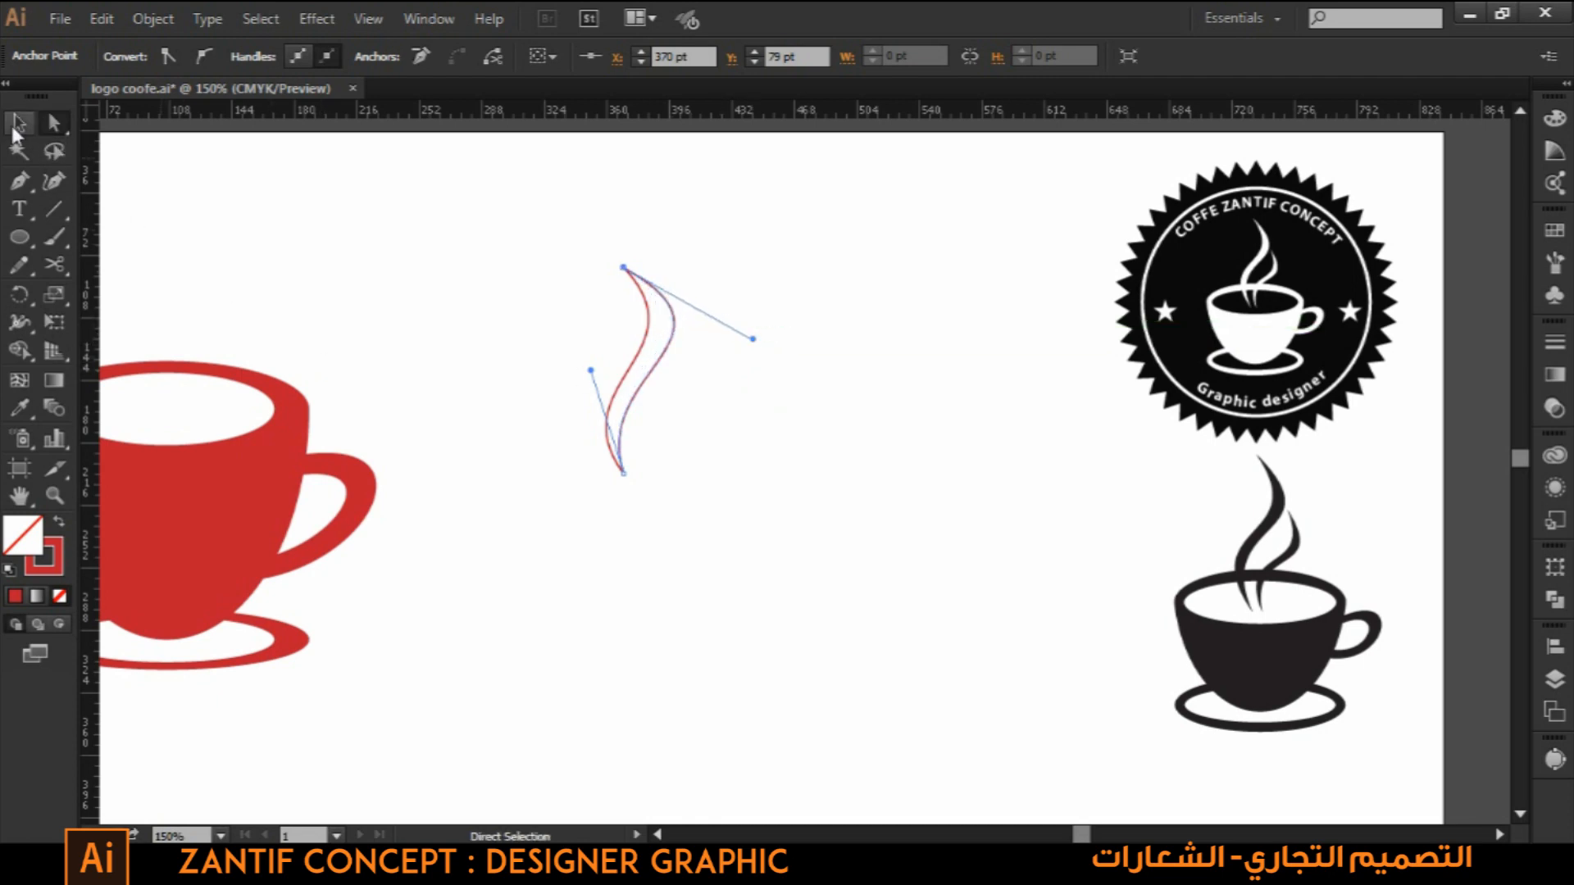
# - Select both steam curves together
pyautogui.click(18, 123)
pyautogui.click(692, 528)
pyautogui.moveTo(742, 538); pyautogui.dragTo(604, 316)
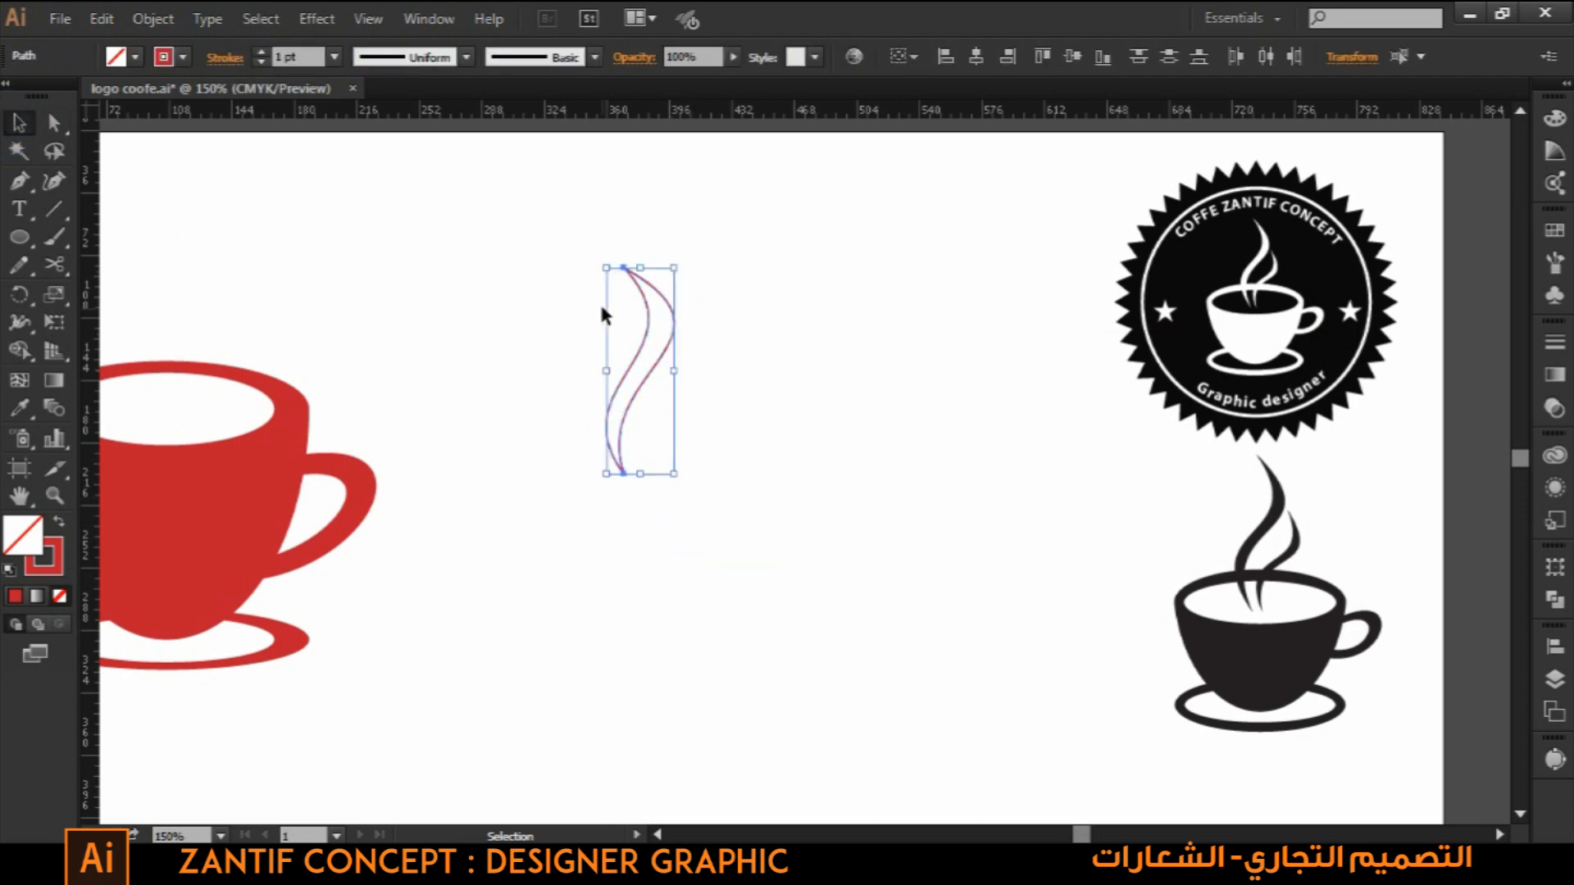
# - Try filling the two steam curves with CMYK Blue and undo the fill
pyautogui.click(135, 57)
pyautogui.click(141, 97)
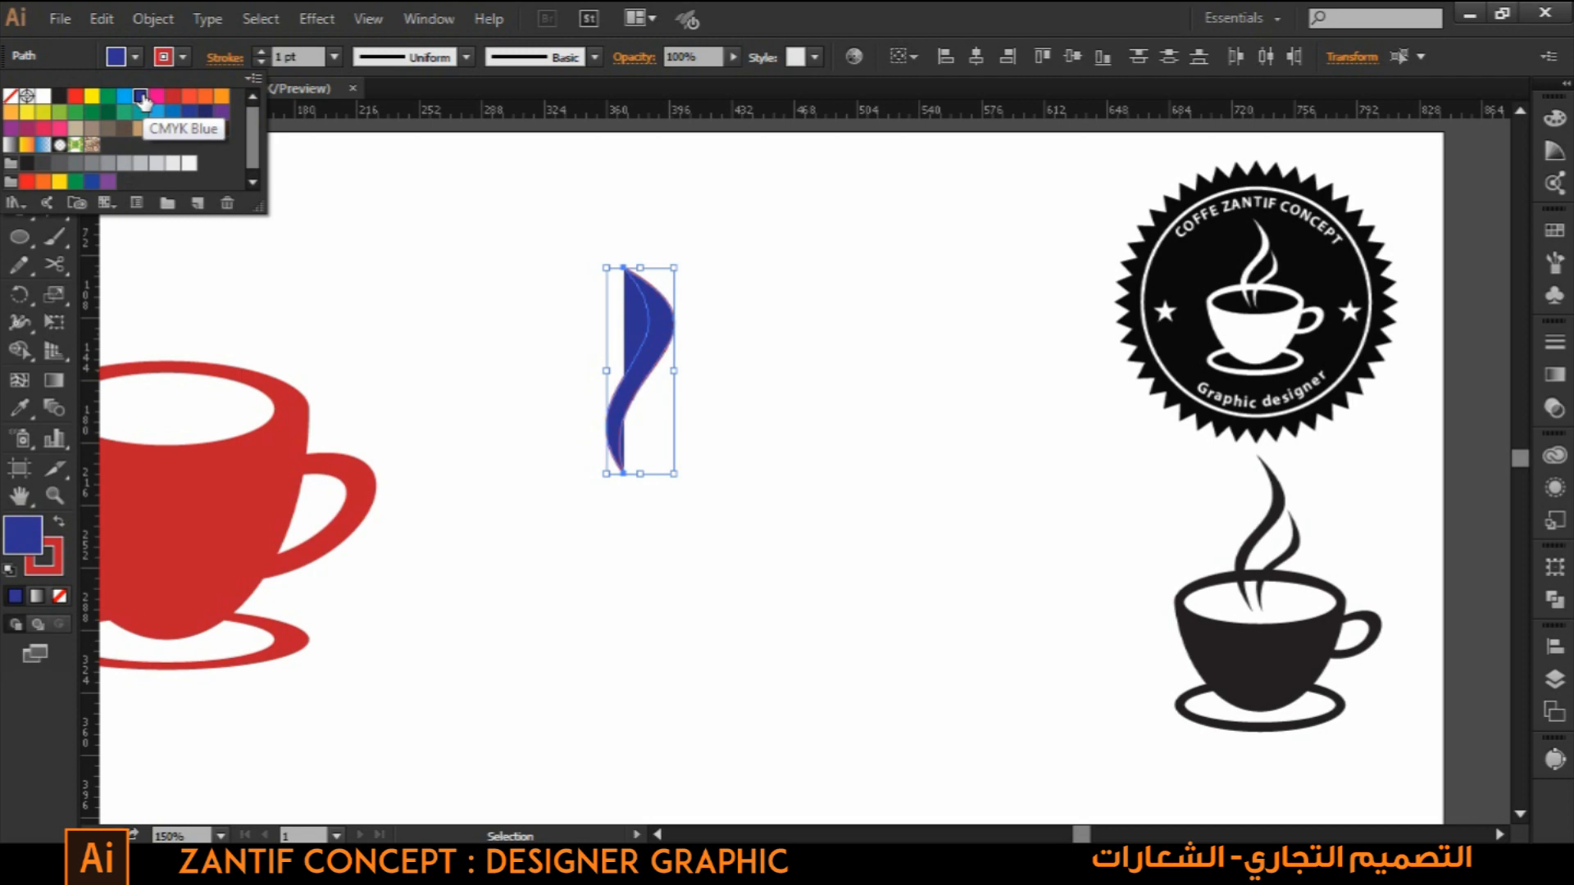
pyautogui.press('Escape')
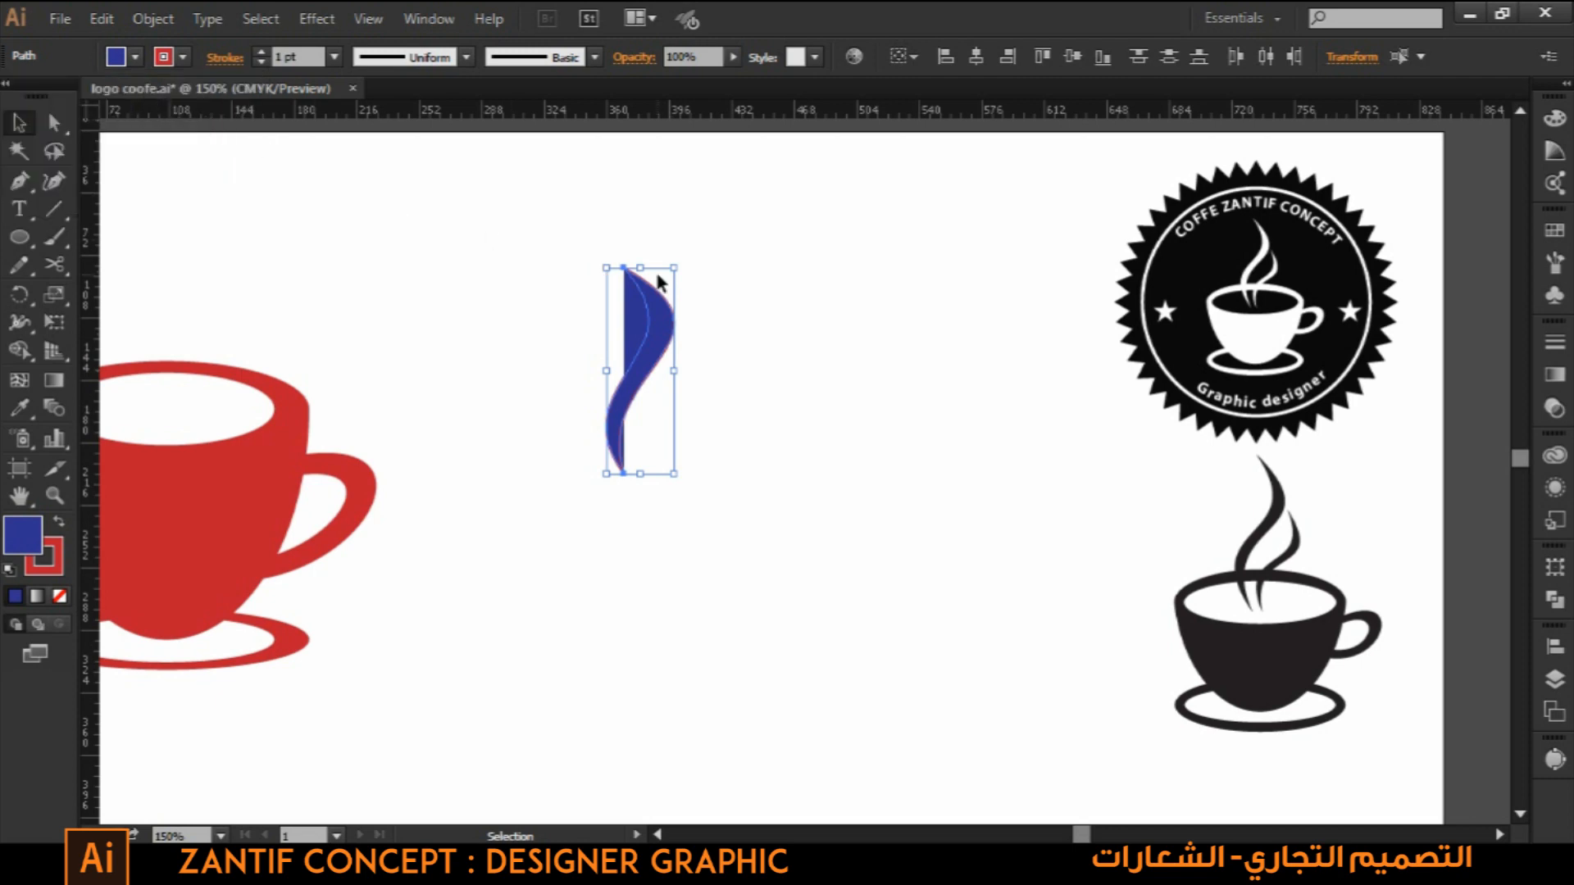
pyautogui.hotkey('ctrl', 'z')
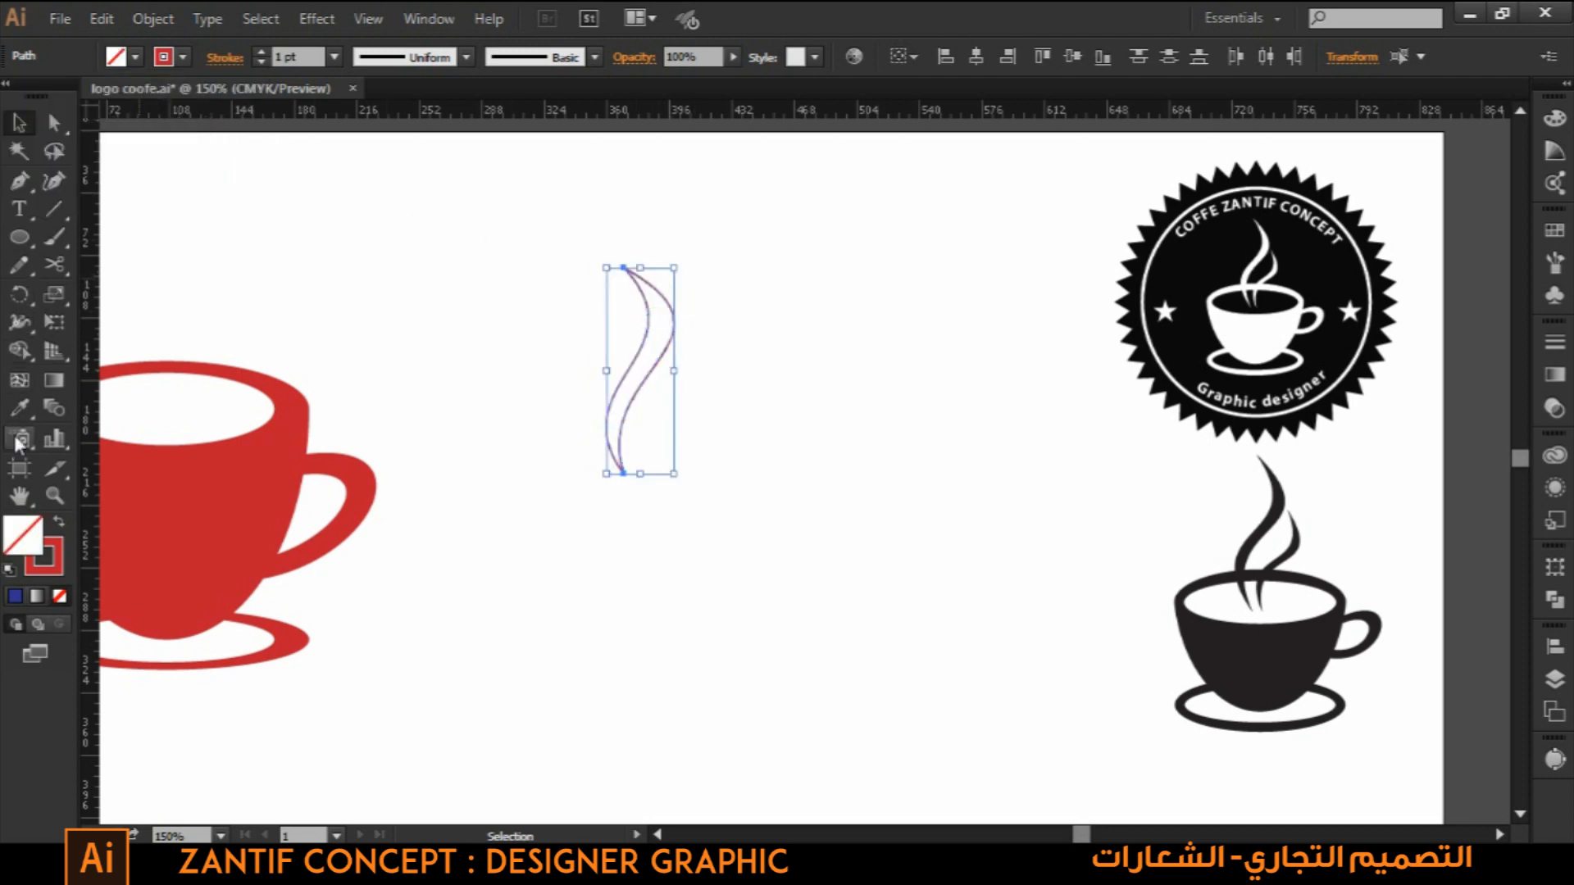
# - Fill the area enclosed by the two steam curves with red using Shape Builder
pyautogui.click(20, 351)
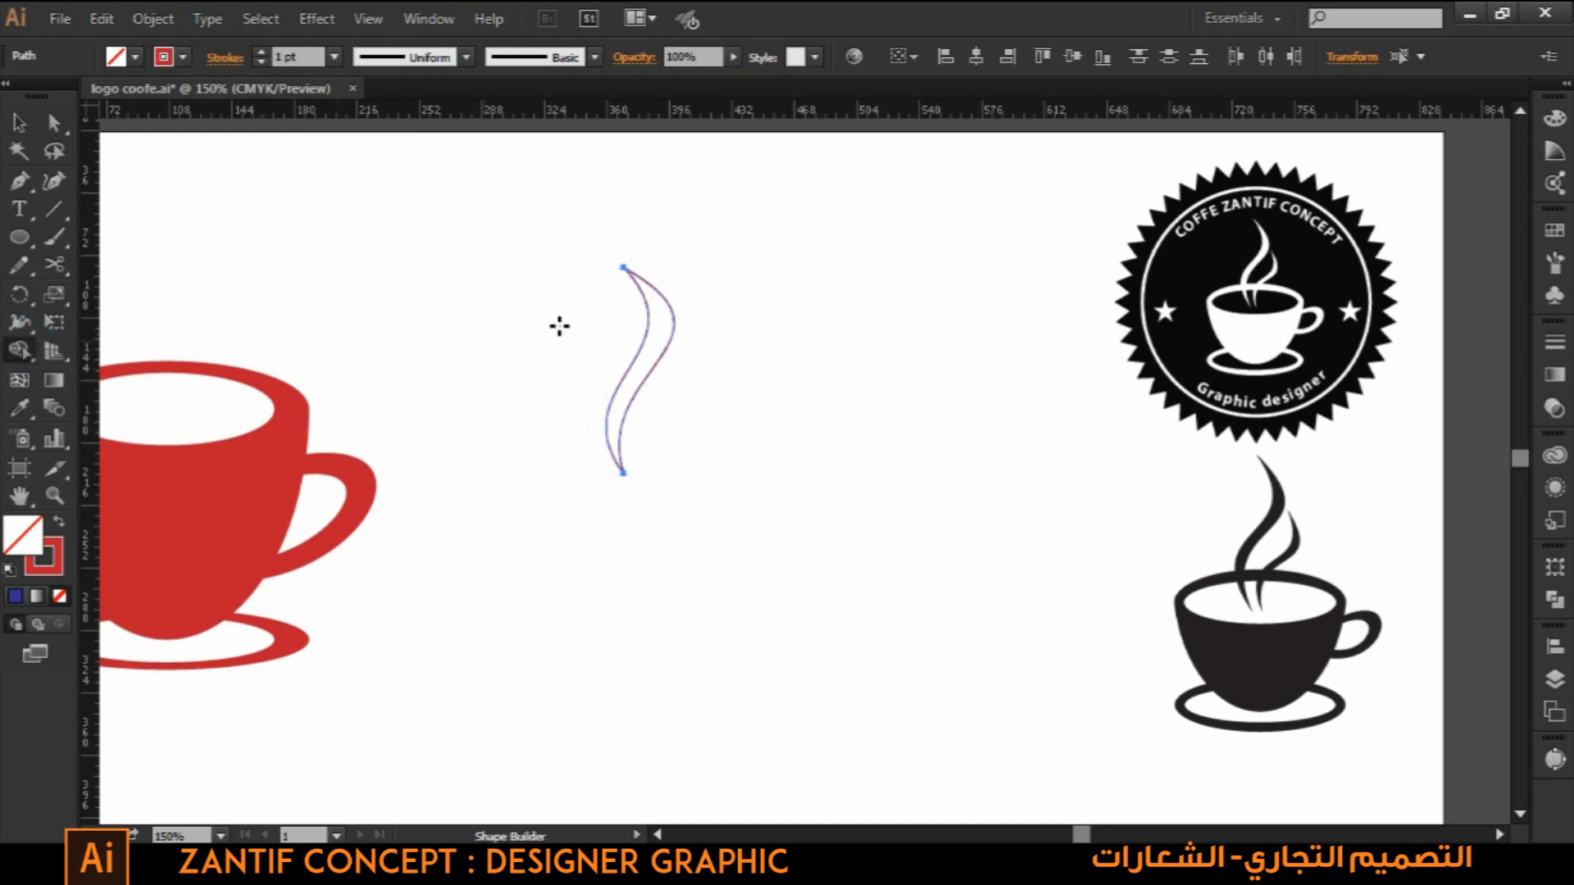
pyautogui.click(135, 57)
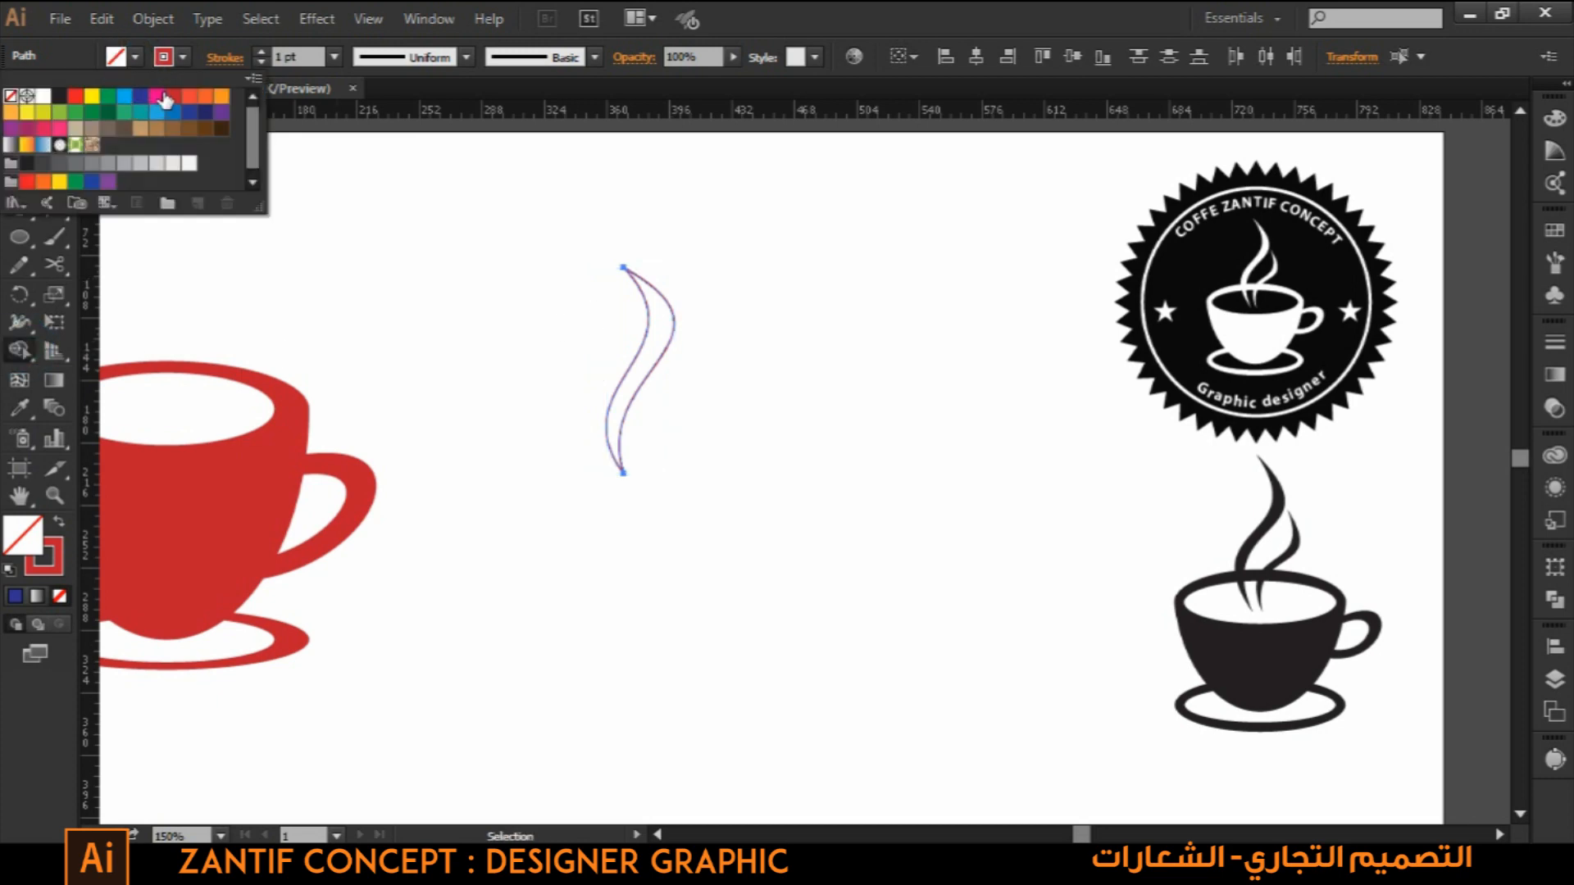
pyautogui.click(173, 97)
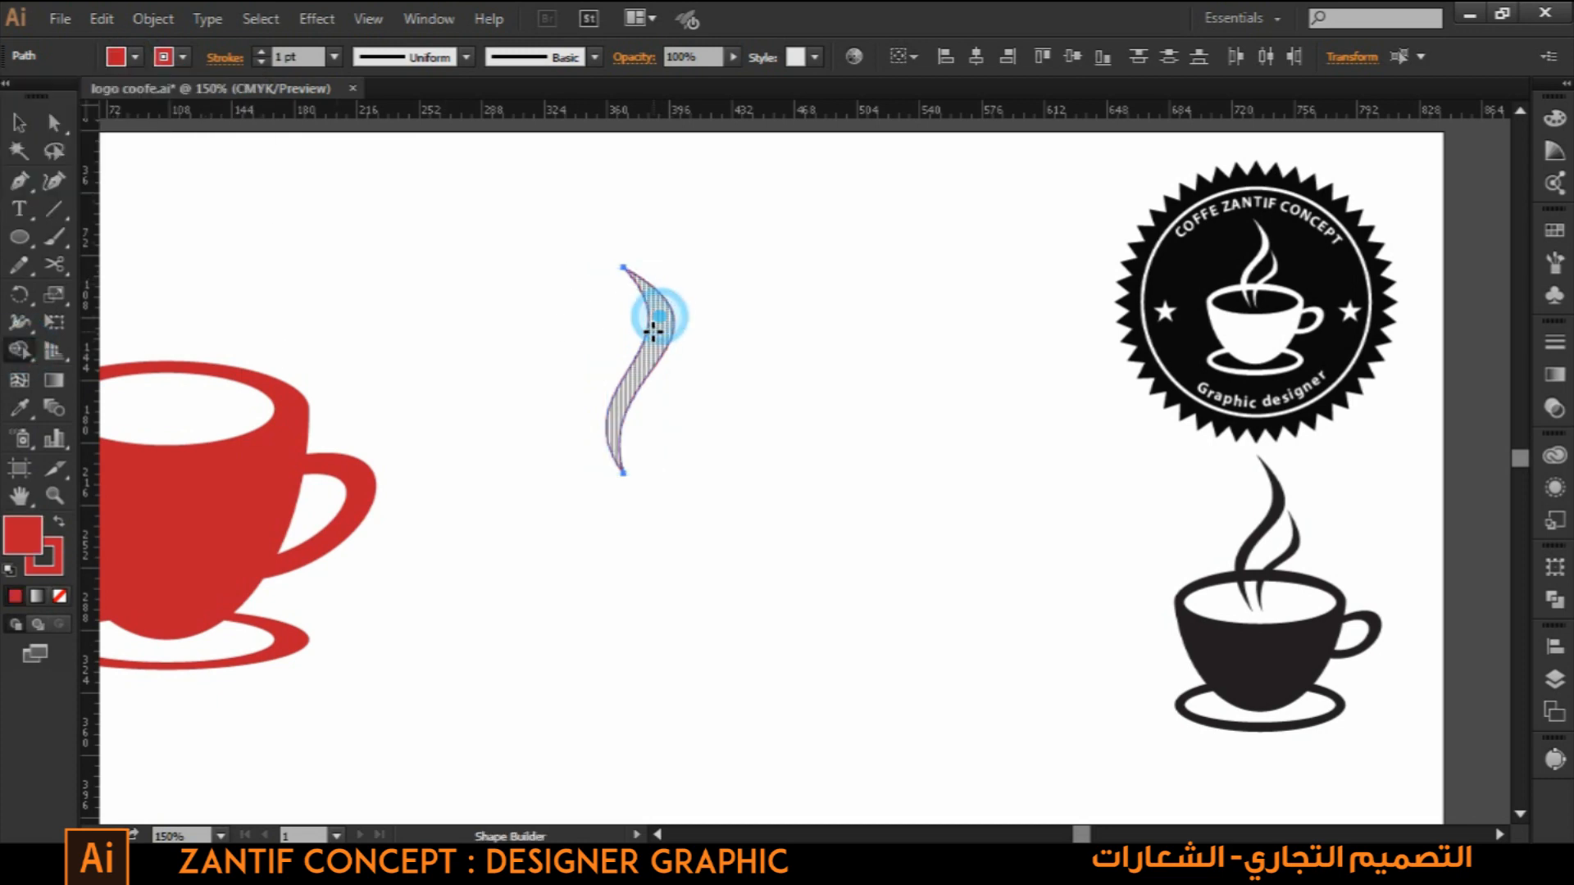
pyautogui.moveTo(639, 366); pyautogui.dragTo(621, 412)
# - Duplicate the red steam shape, make the copy smaller and place it close to the original's lower right side
pyautogui.click(19, 125)
pyautogui.moveTo(706, 277)
pyautogui.mouseDown()
pyautogui.moveTo(637, 408)
pyautogui.moveTo(625, 399)
pyautogui.moveTo(766, 415)
pyautogui.mouseUp()
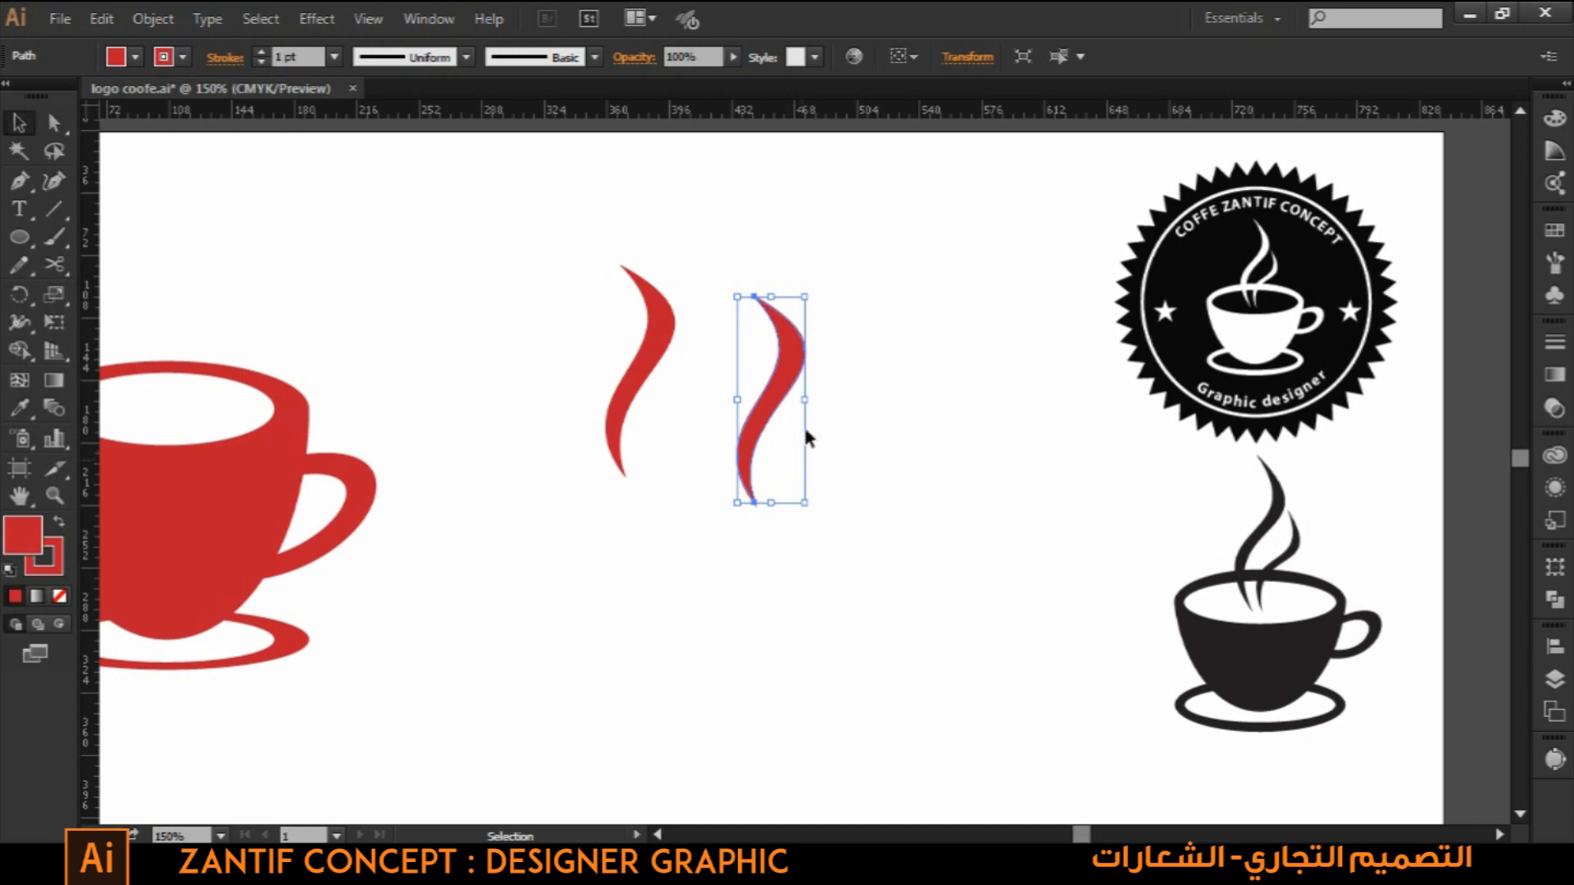
pyautogui.moveTo(809, 295); pyautogui.dragTo(813, 332)
pyautogui.moveTo(767, 398); pyautogui.dragTo(732, 337)
pyautogui.click(745, 362)
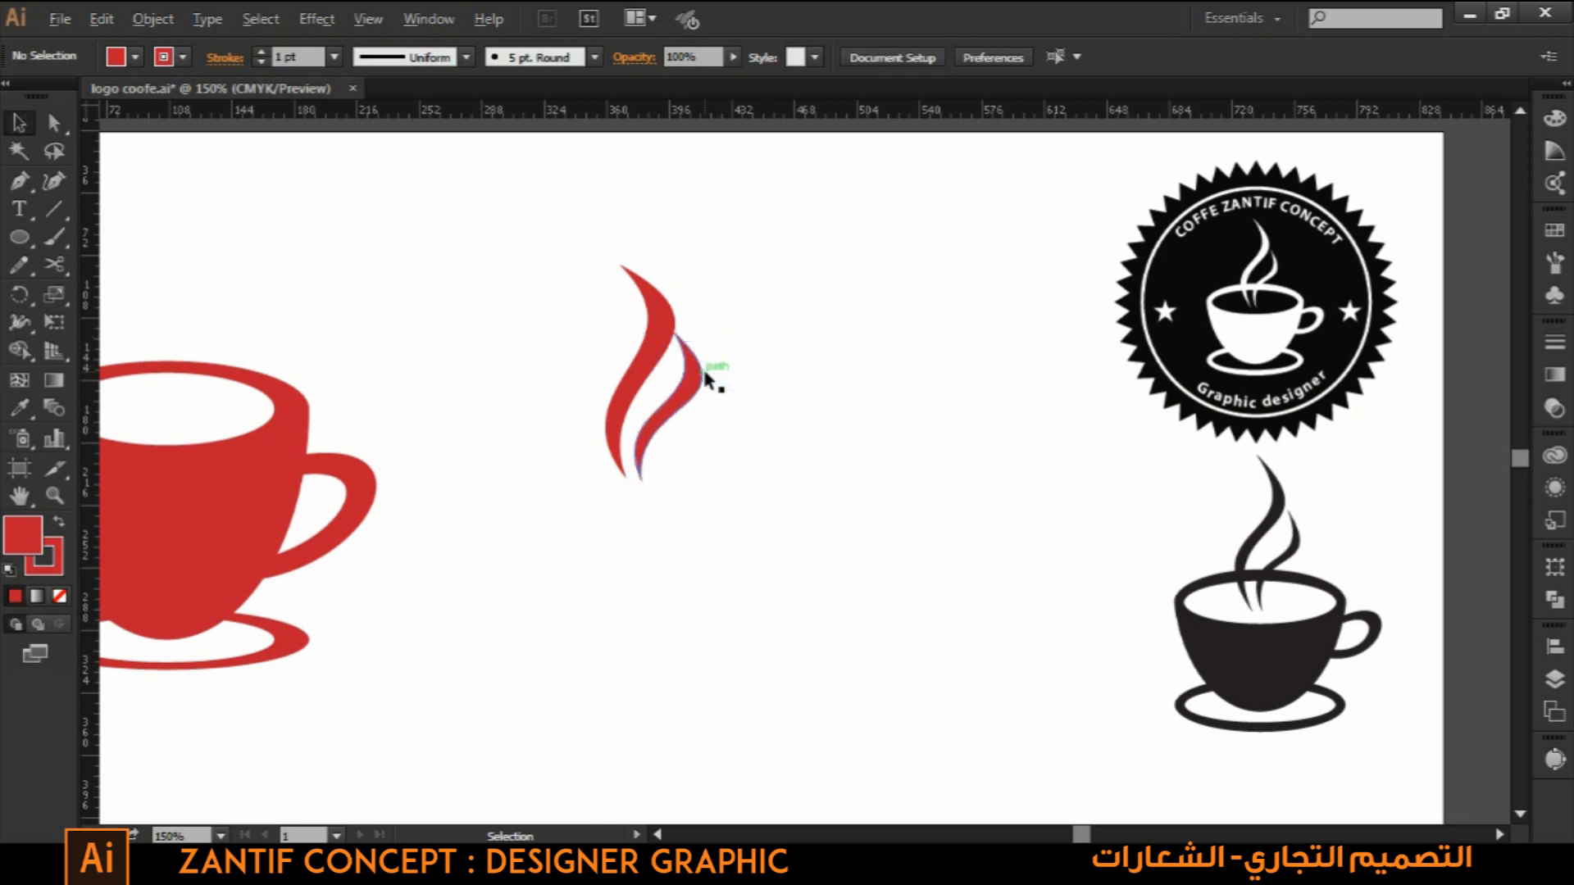
# - Group the two steam shapes and move the group over the opening of the red cup
pyautogui.scroll(1, 701, 377)
pyautogui.moveTo(667, 421); pyautogui.dragTo(531, 487)
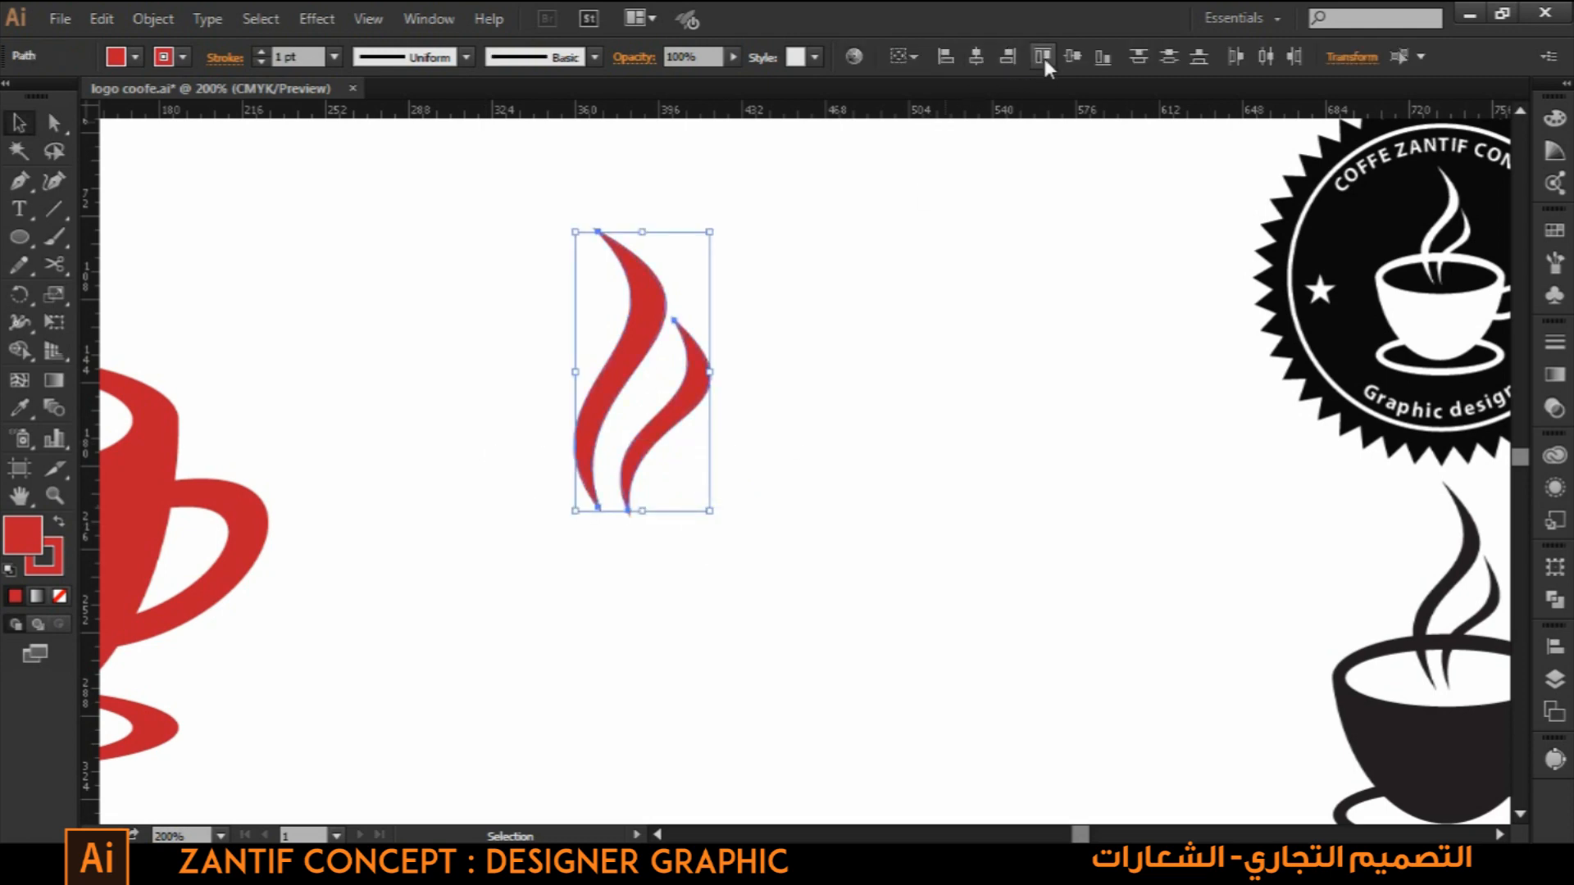
pyautogui.click(902, 407)
pyautogui.moveTo(710, 533); pyautogui.dragTo(517, 430)
pyautogui.rightClick(579, 427)
pyautogui.click(669, 537)
pyautogui.hotkey('ctrl', '1')
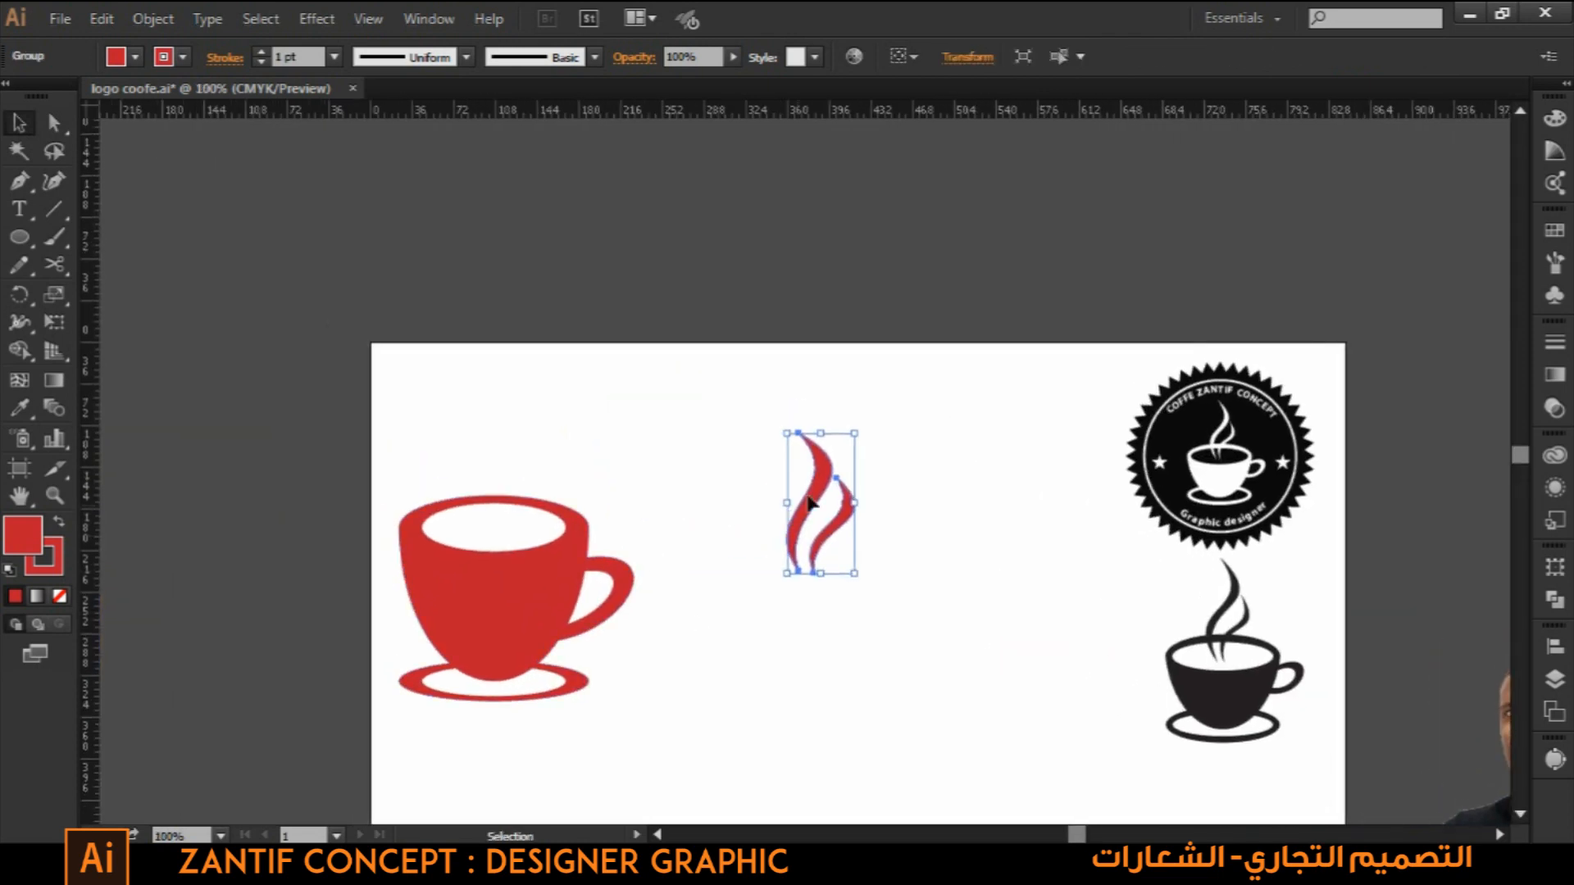
pyautogui.moveTo(829, 485); pyautogui.dragTo(476, 534)
# - Merge the steam shapes with the red cup into one shape using Shape Builder
pyautogui.scroll(2, 484, 515)
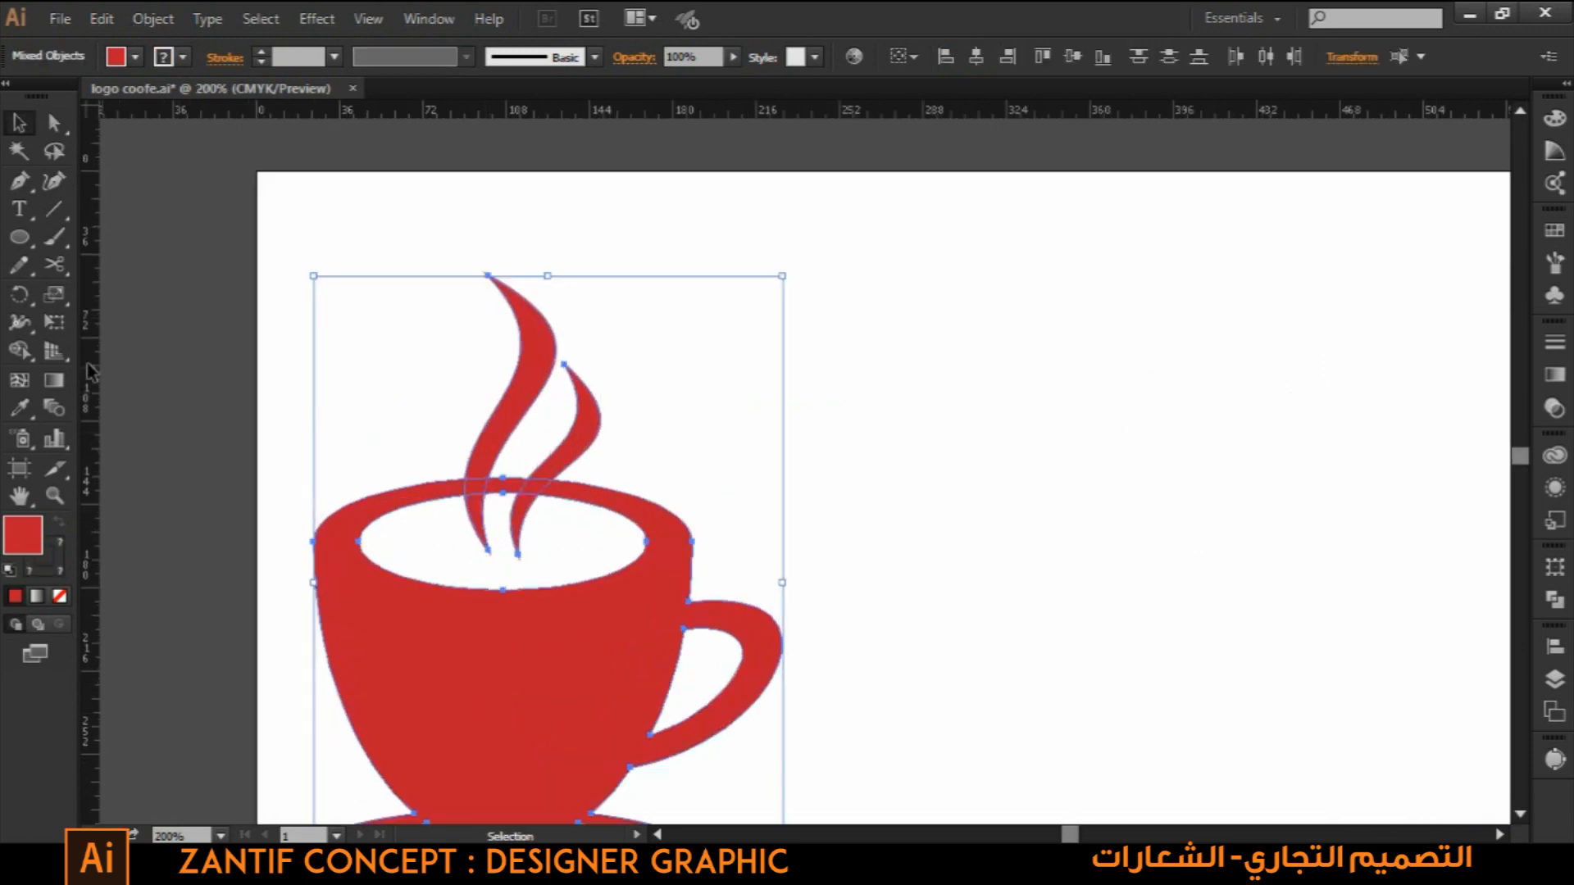
pyautogui.click(20, 351)
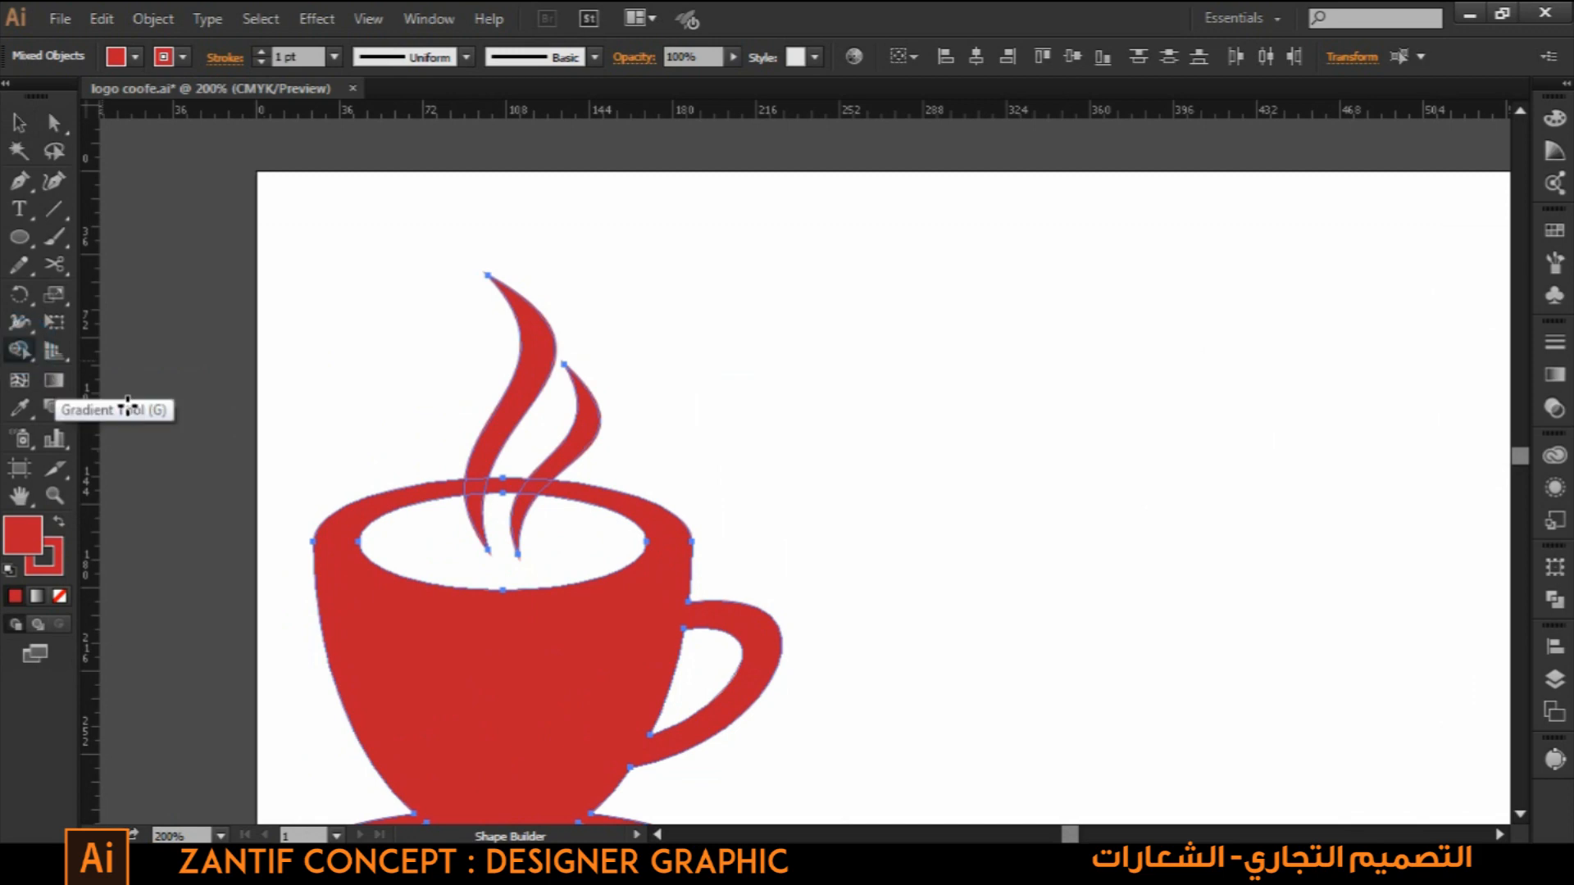
pyautogui.moveTo(449, 490)
pyautogui.mouseDown()
pyautogui.moveTo(534, 487)
pyautogui.moveTo(526, 505)
pyautogui.moveTo(471, 488)
pyautogui.moveTo(474, 507)
pyautogui.moveTo(478, 470)
pyautogui.mouseUp()
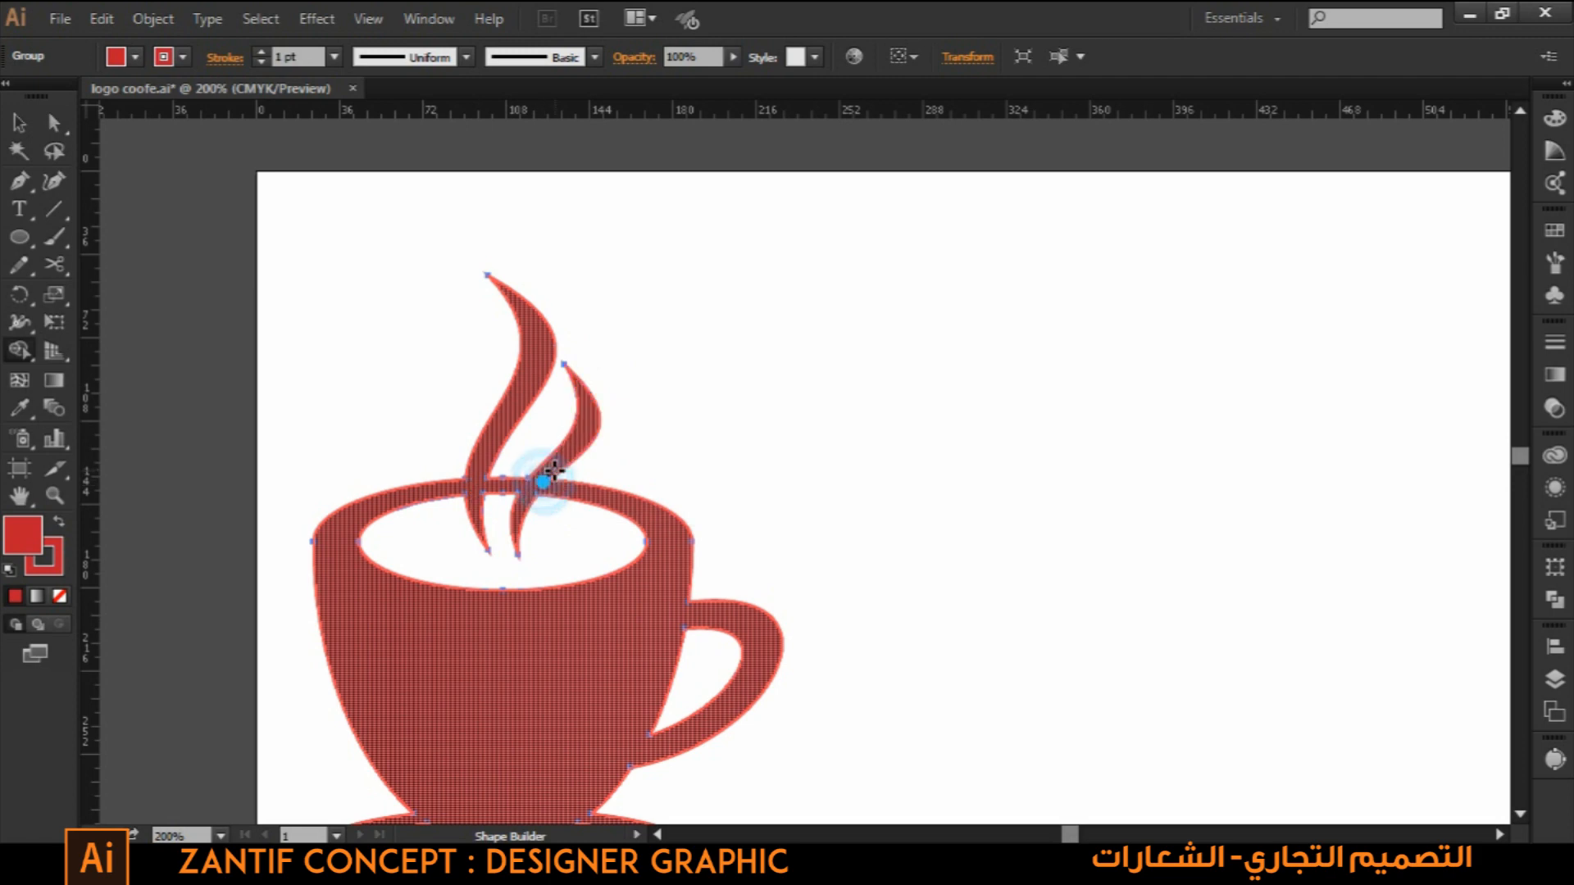
pyautogui.click(20, 123)
pyautogui.click(773, 333)
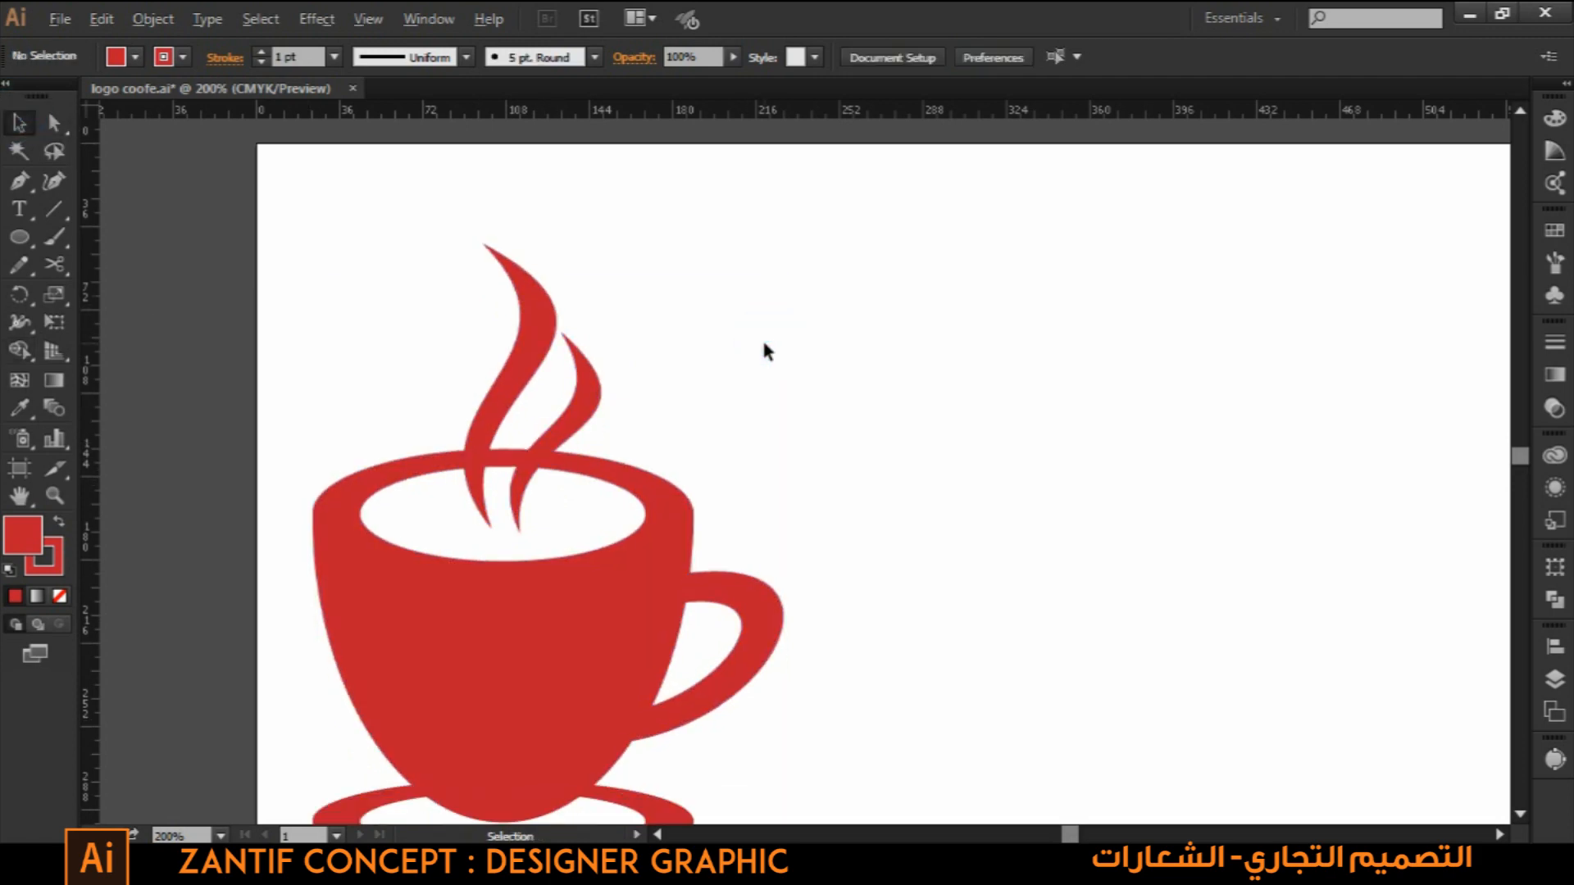
# - Draw a large red circle, wider than the cup, in the empty area between the cup and the reference badge
pyautogui.hotkey('ctrl', '1')
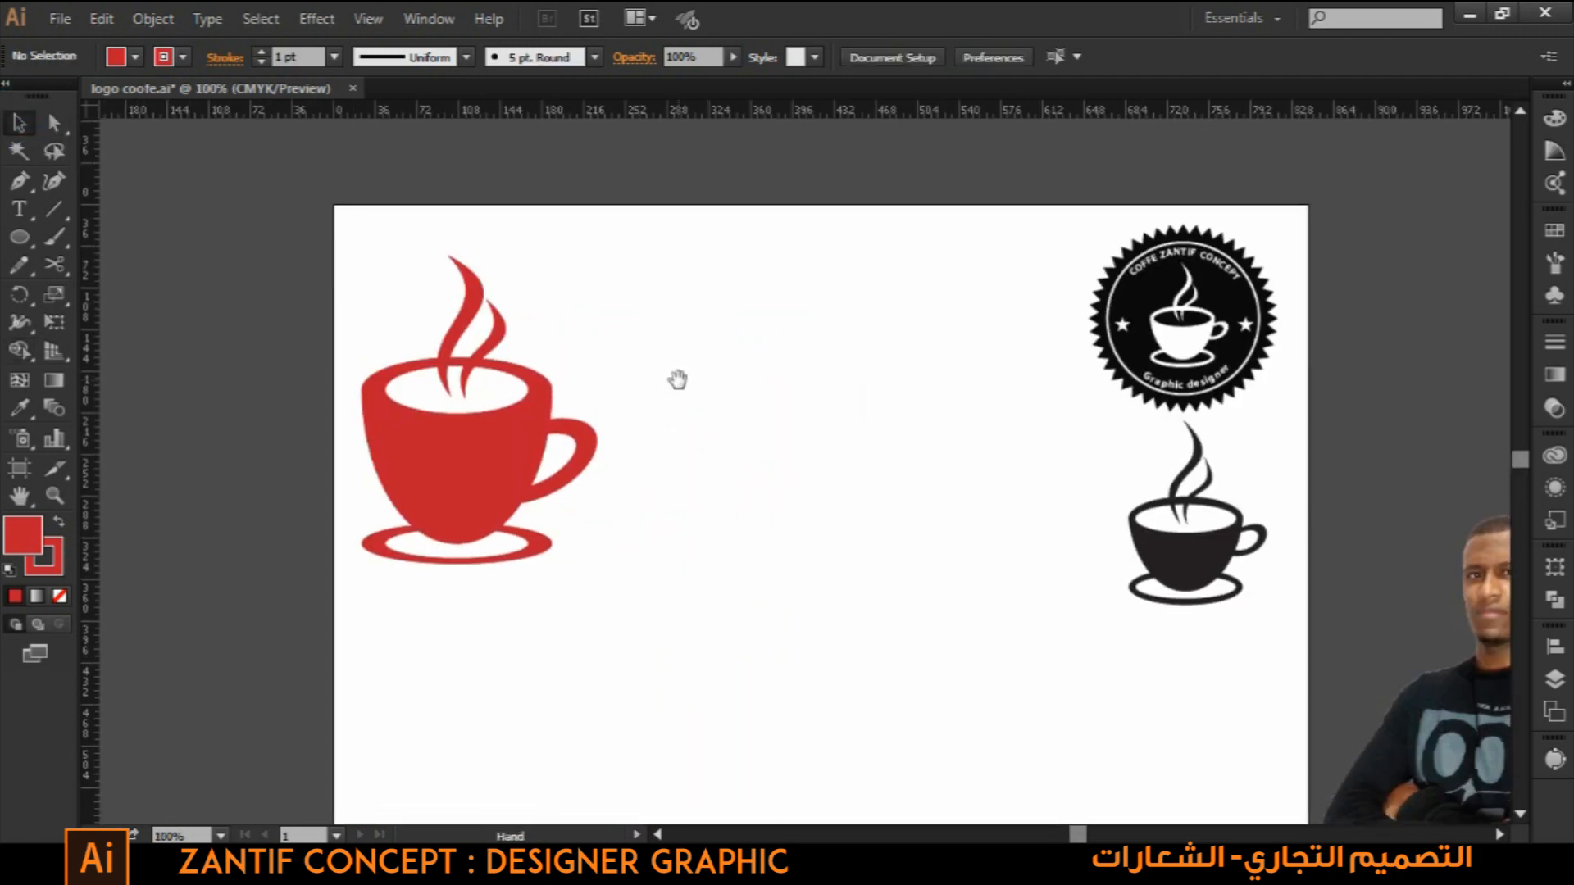
pyautogui.click(28, 239)
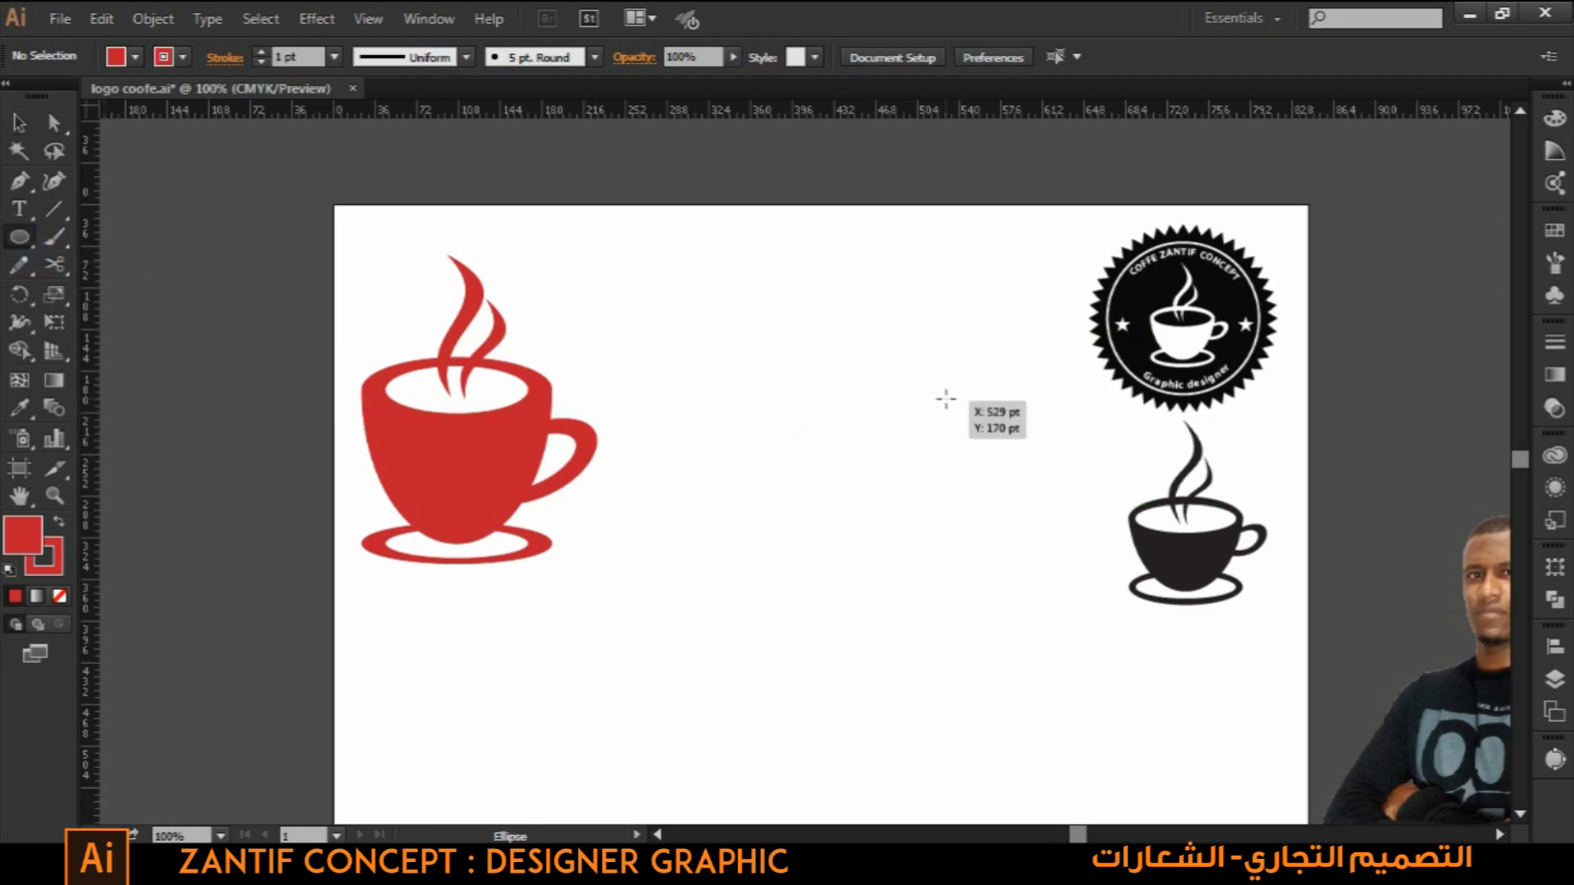
pyautogui.moveTo(942, 396); pyautogui.dragTo(573, 767)
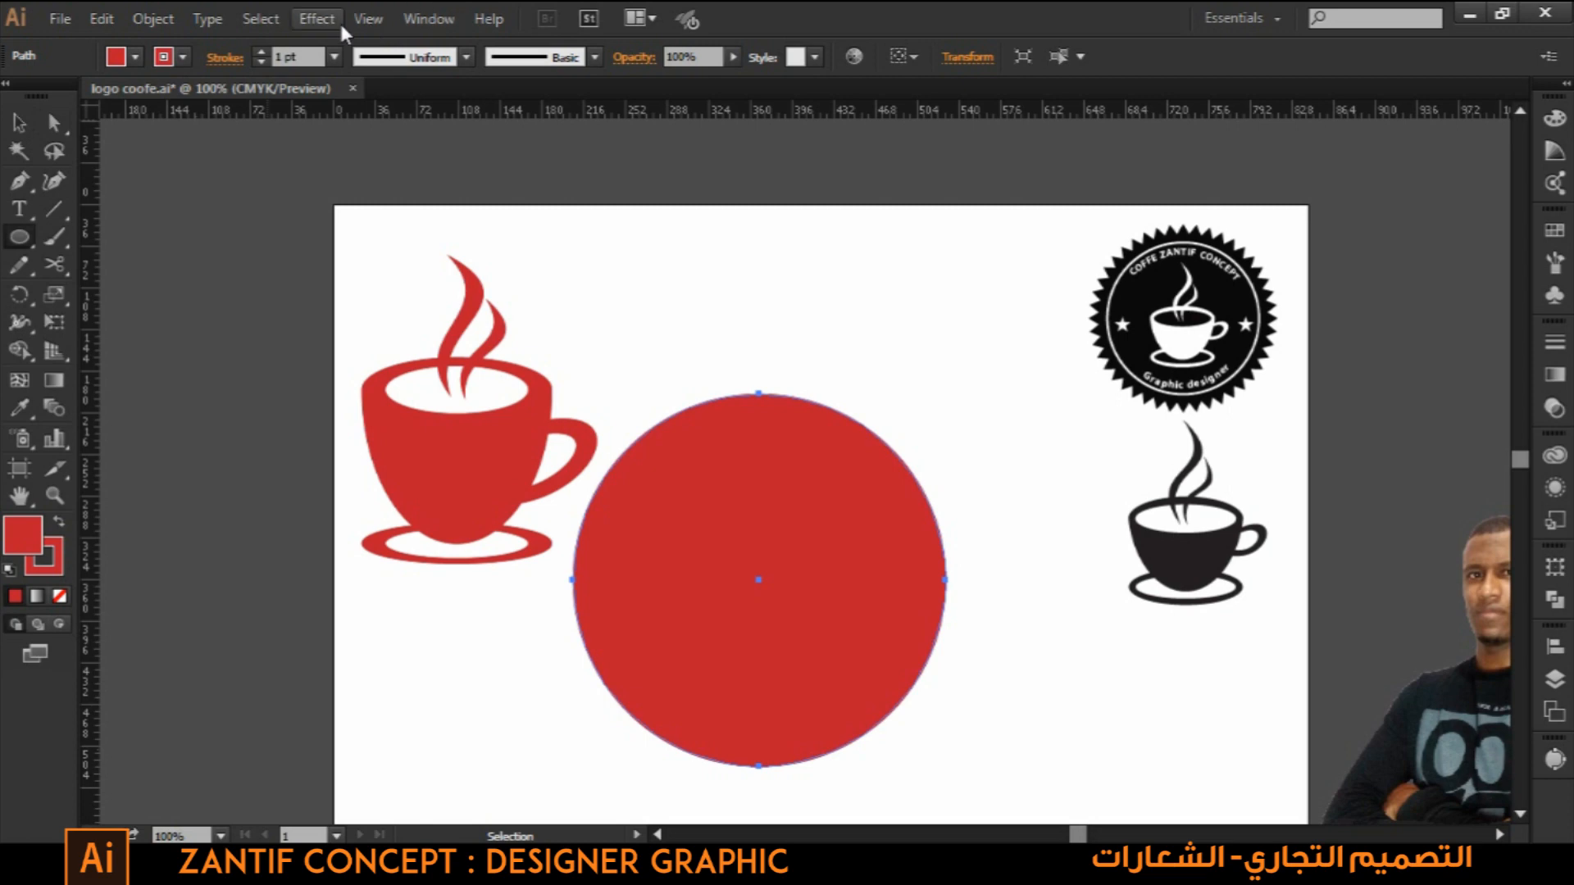
# - Apply a Zig Zag effect to the red circle with a 5 pt absolute size, 20 ridges per segment and corner points
pyautogui.click(322, 28)
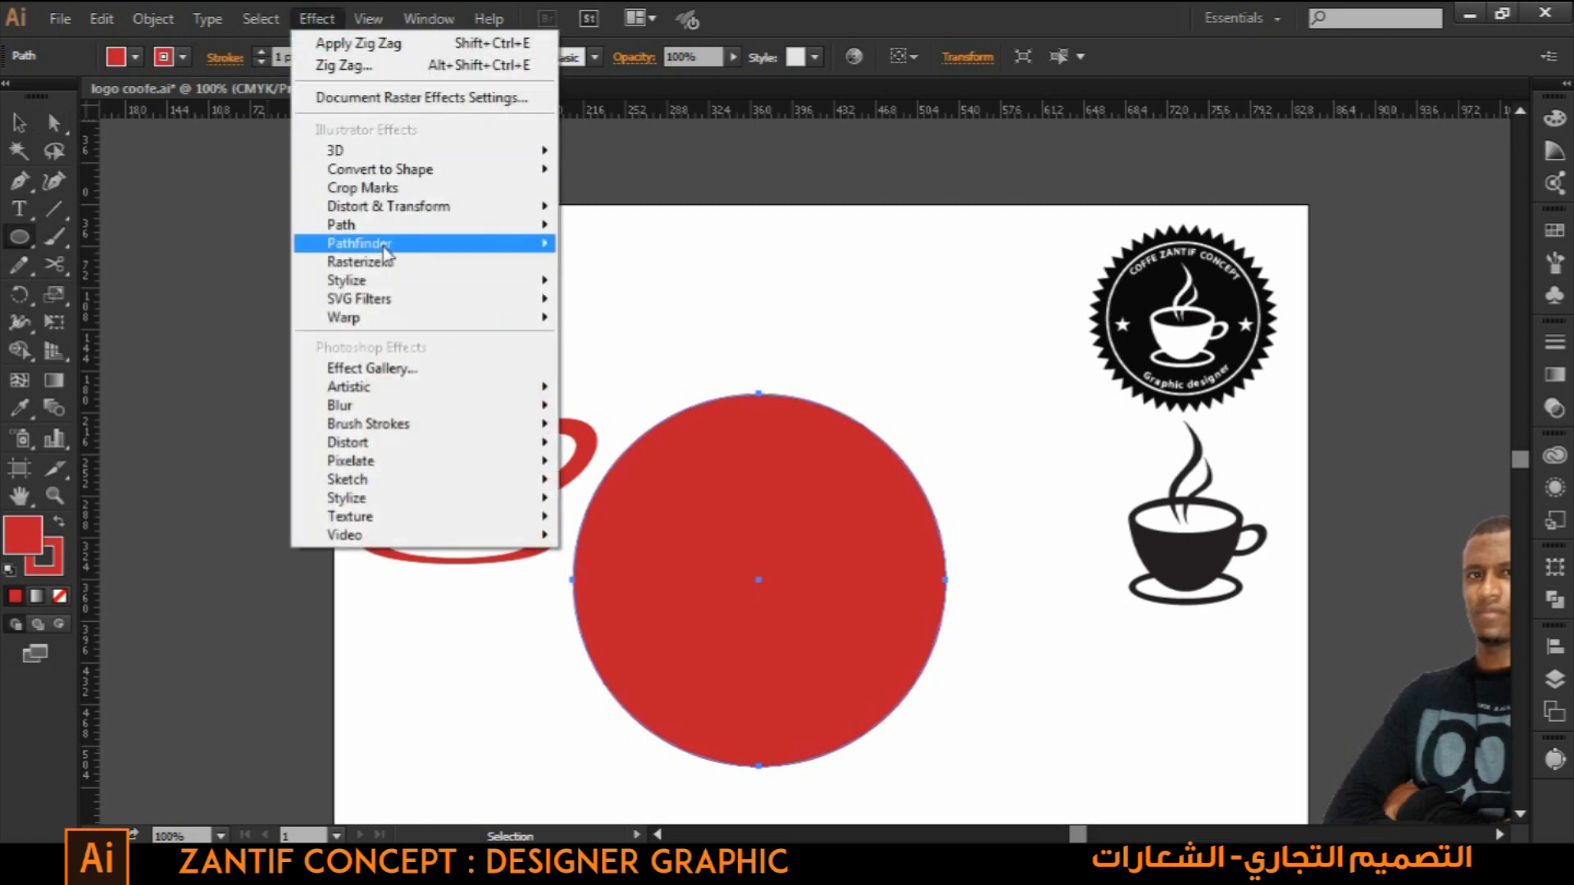
pyautogui.moveTo(404, 209)
pyautogui.click(604, 360)
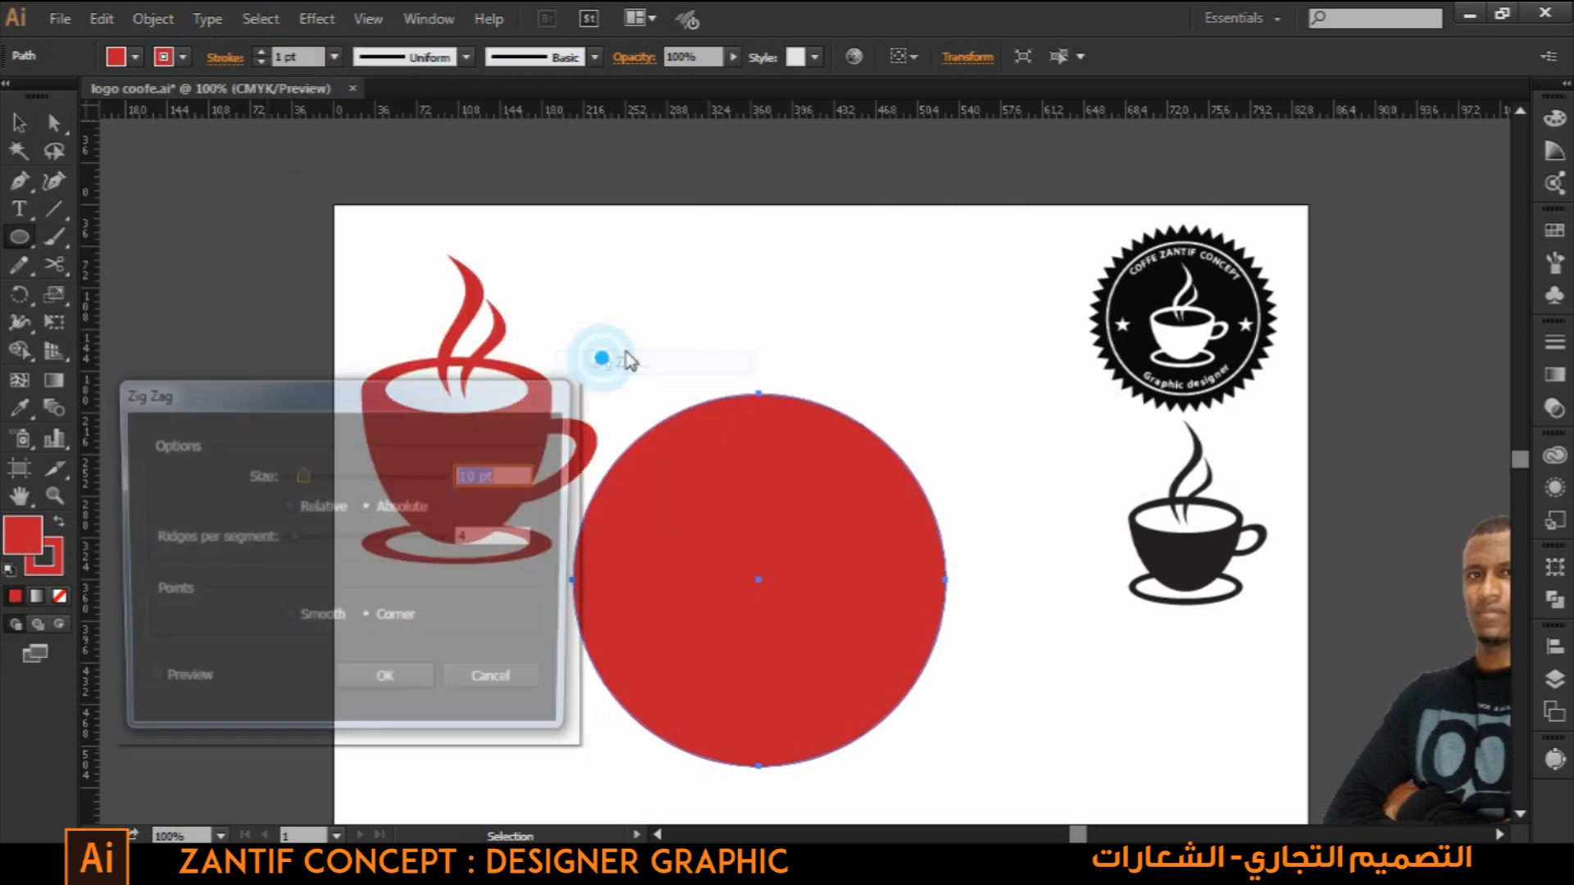
pyautogui.click(175, 684)
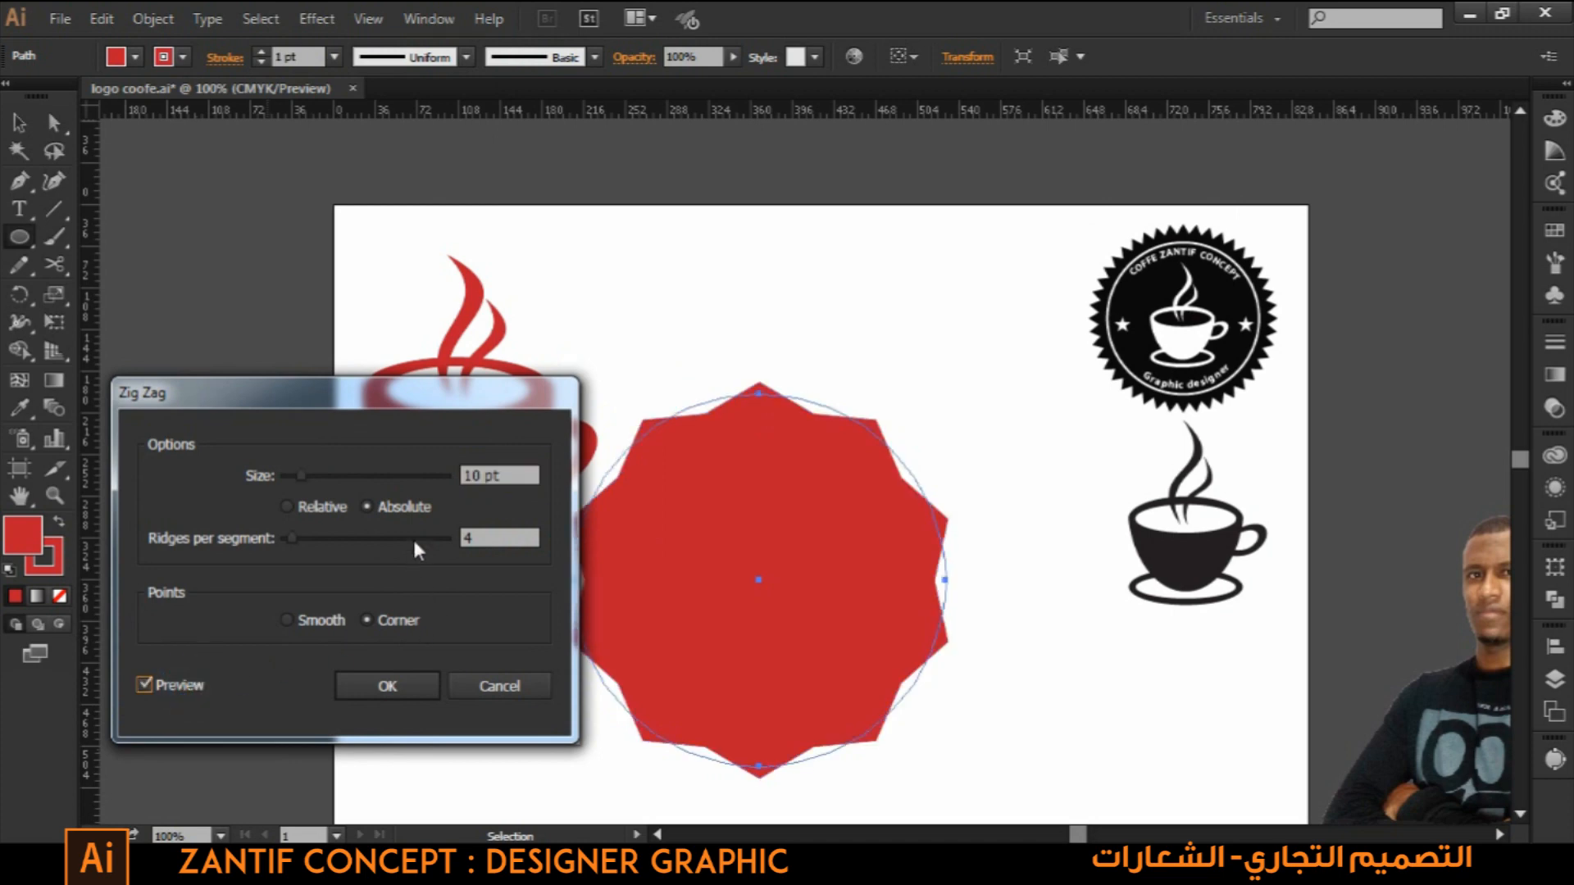
pyautogui.moveTo(293, 538); pyautogui.dragTo(318, 541)
pyautogui.moveTo(306, 485); pyautogui.dragTo(301, 484)
pyautogui.click(520, 468)
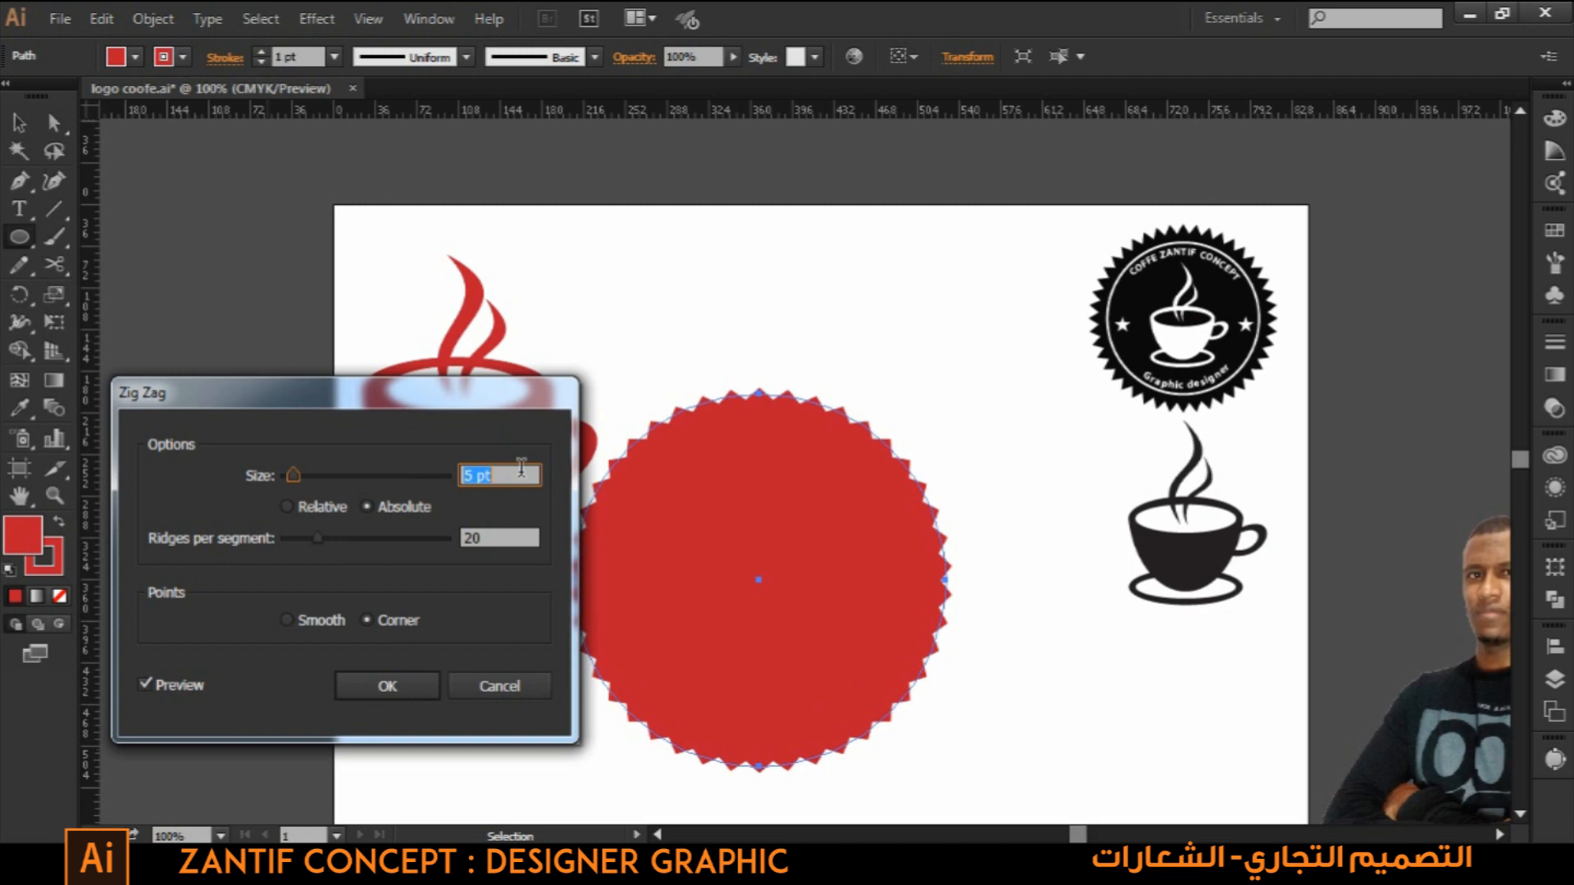
pyautogui.press('Down')
pyautogui.click(407, 680)
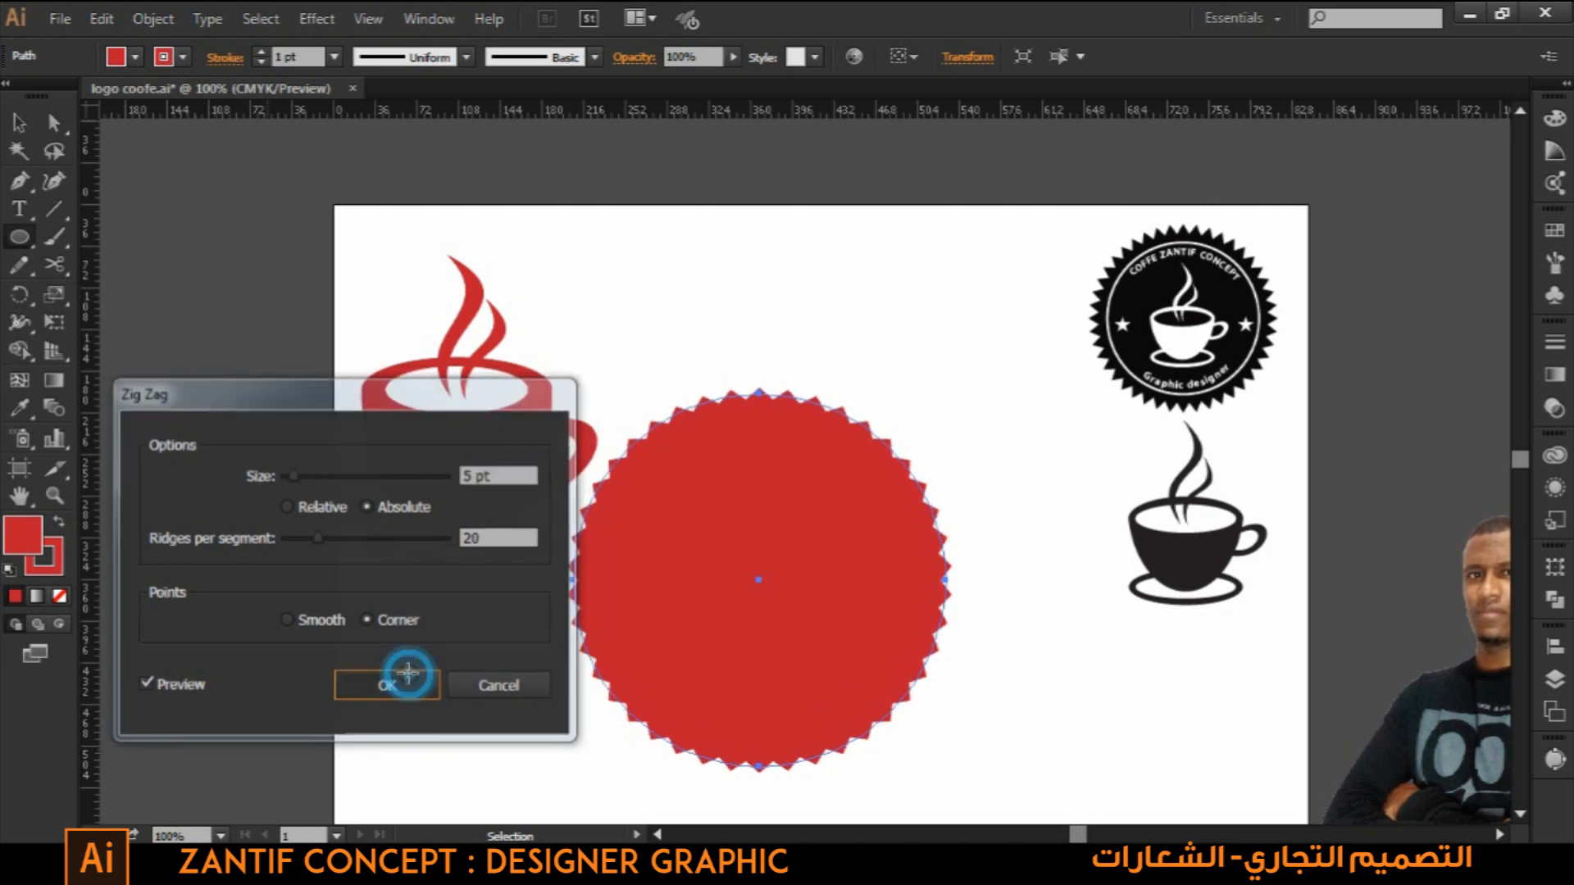
# - Expand the appearance of the serrated circle and move it slightly up and to the right
pyautogui.click(174, 22)
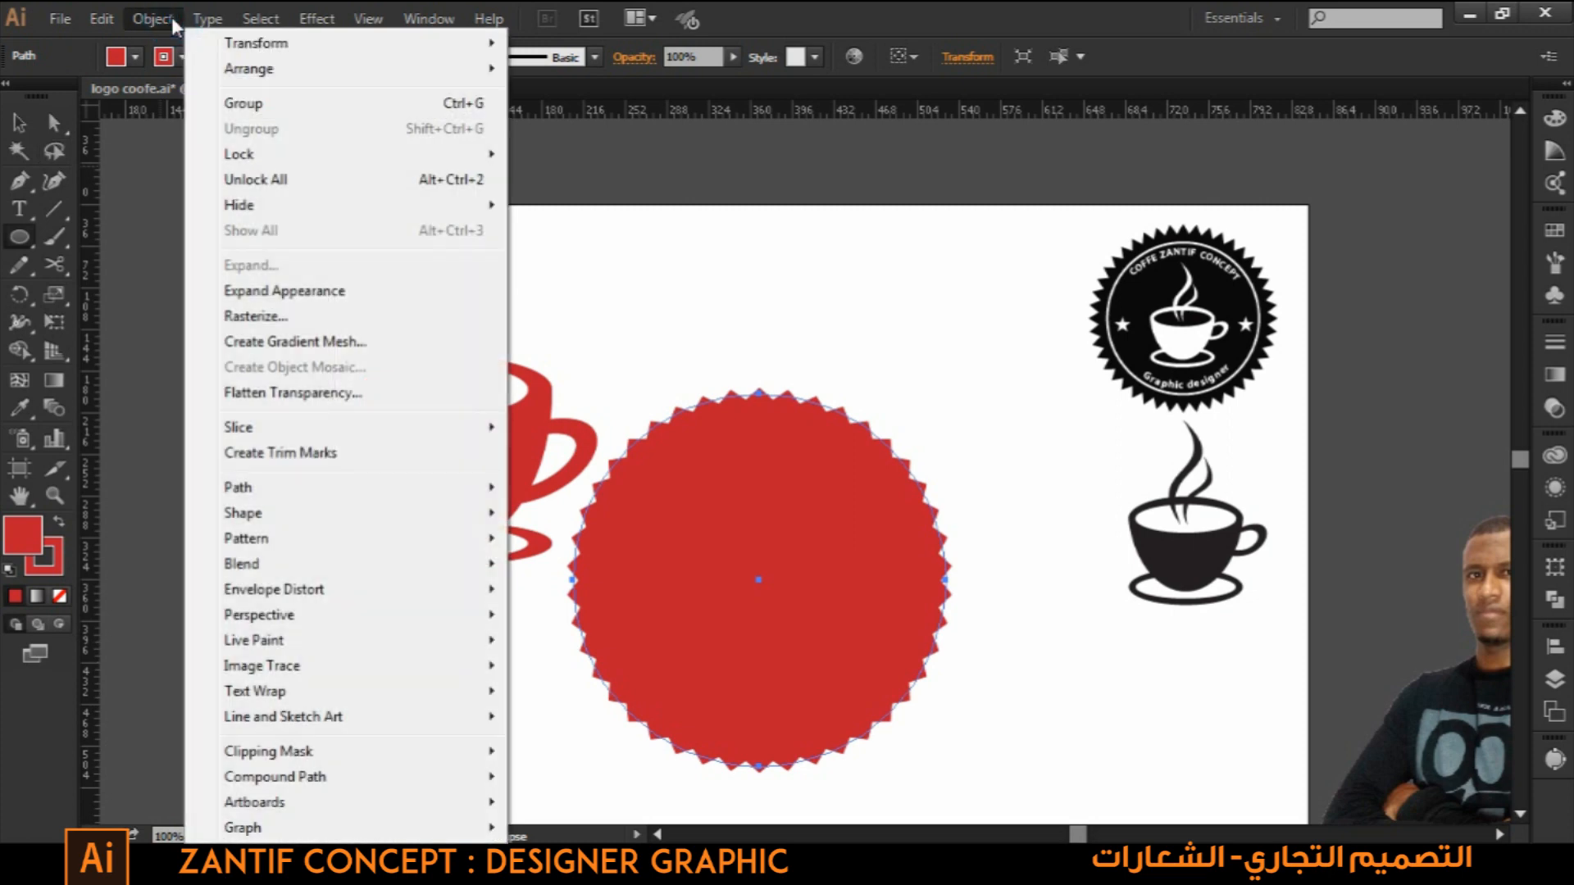
pyautogui.click(294, 292)
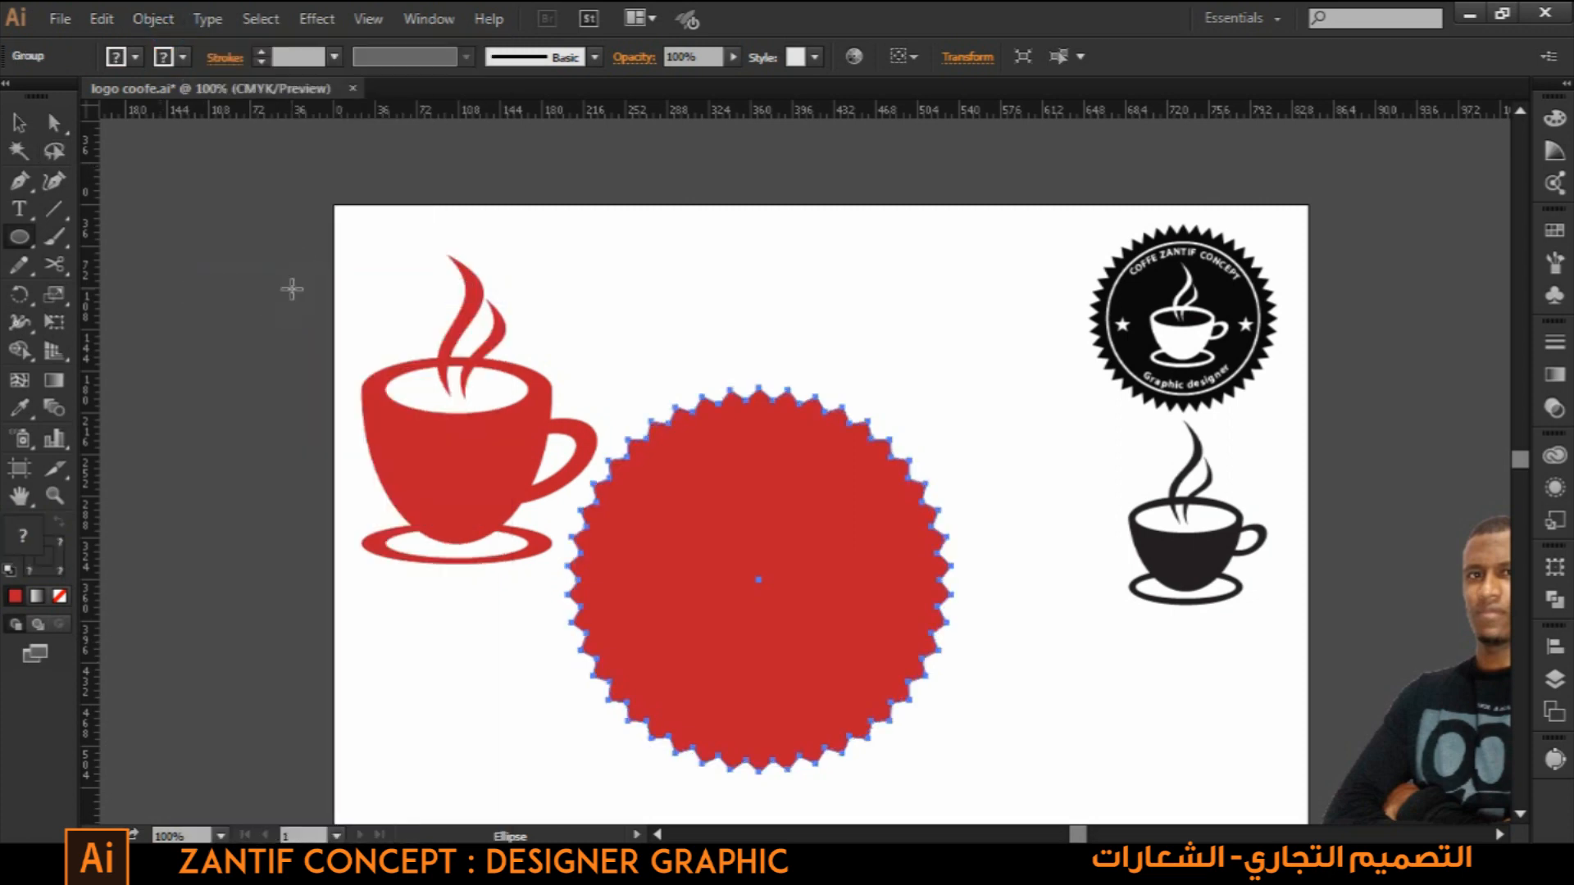
pyautogui.click(28, 131)
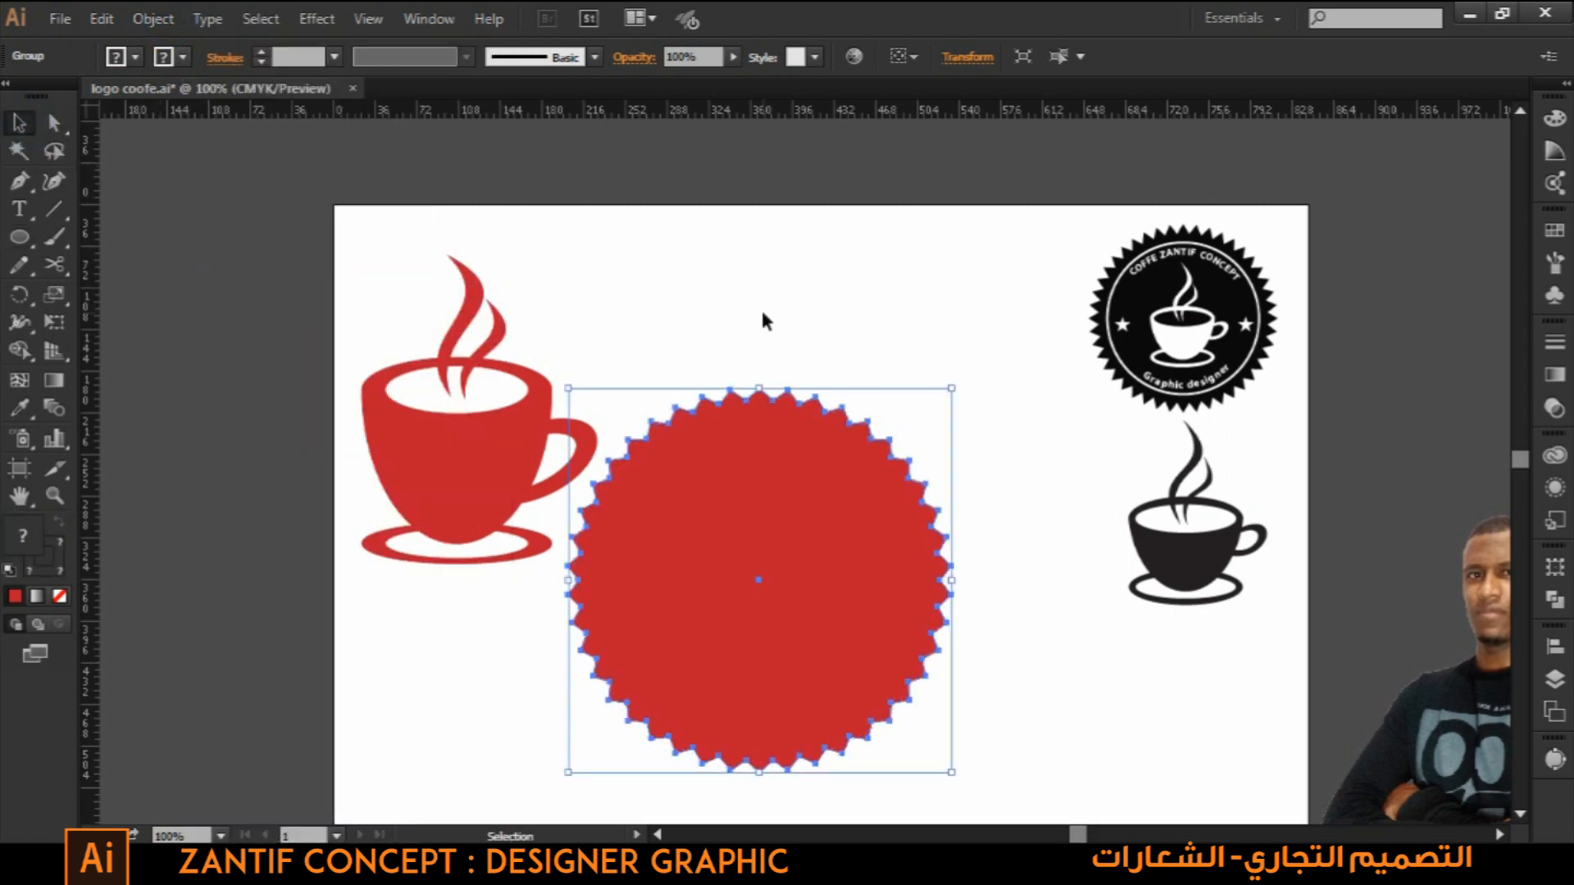
pyautogui.moveTo(763, 495); pyautogui.dragTo(796, 446)
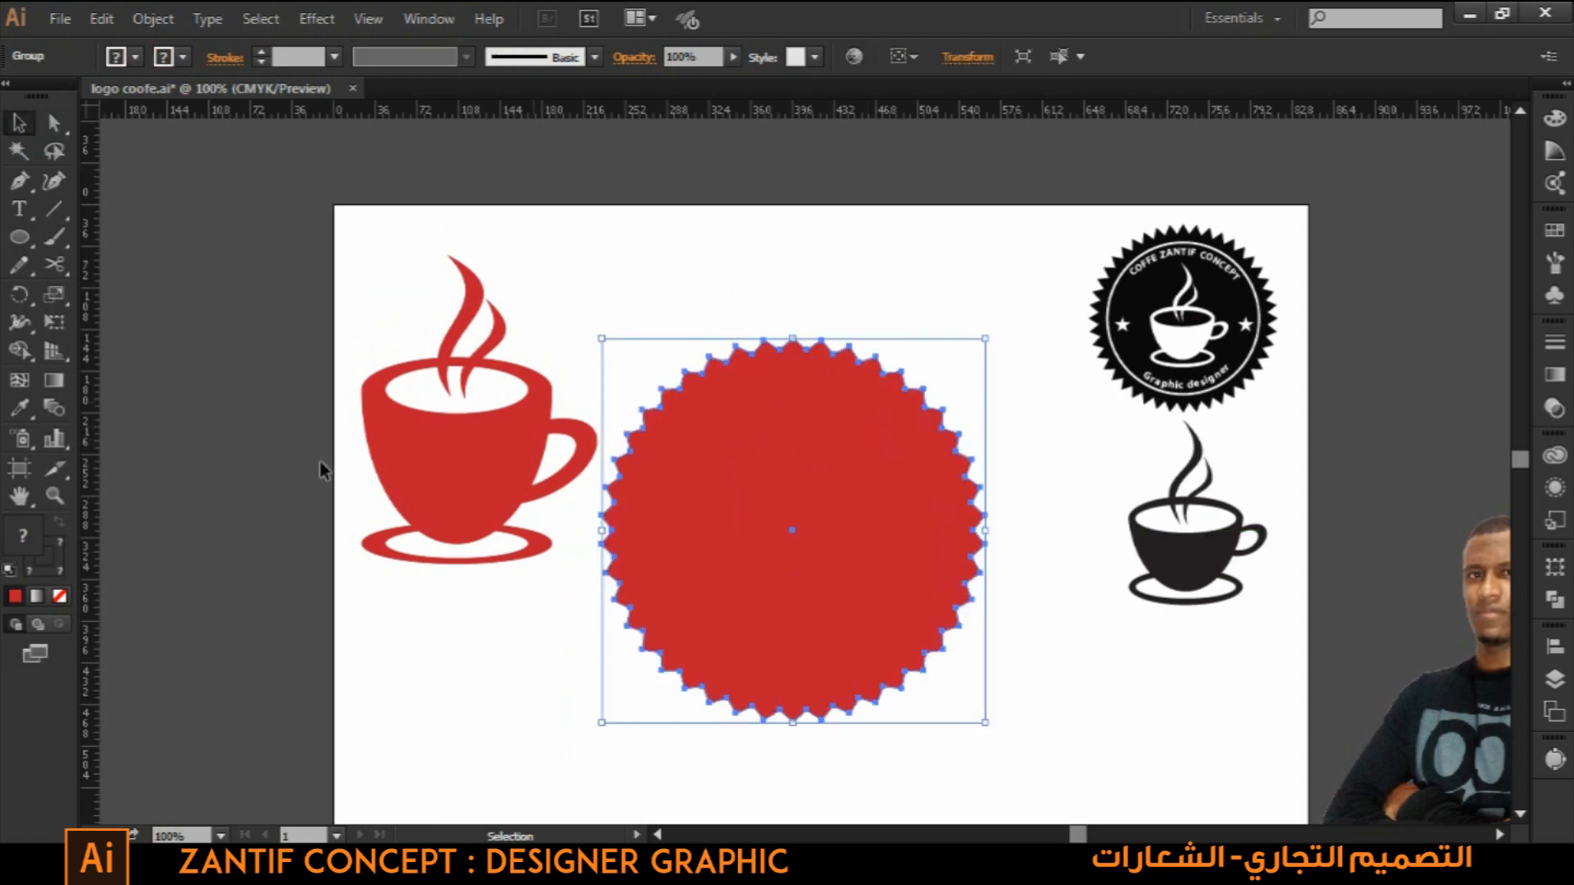
# - Add a vertical and a horizontal guide crossing near the middle of the serrated red badge
pyautogui.moveTo(93, 464); pyautogui.dragTo(790, 549)
pyautogui.moveTo(901, 532); pyautogui.dragTo(899, 527)
pyautogui.moveTo(833, 110); pyautogui.dragTo(849, 522)
# - Align the serrated badge and both guides on their horizontal and vertical centres
pyautogui.moveTo(917, 755); pyautogui.dragTo(752, 410)
pyautogui.click(972, 57)
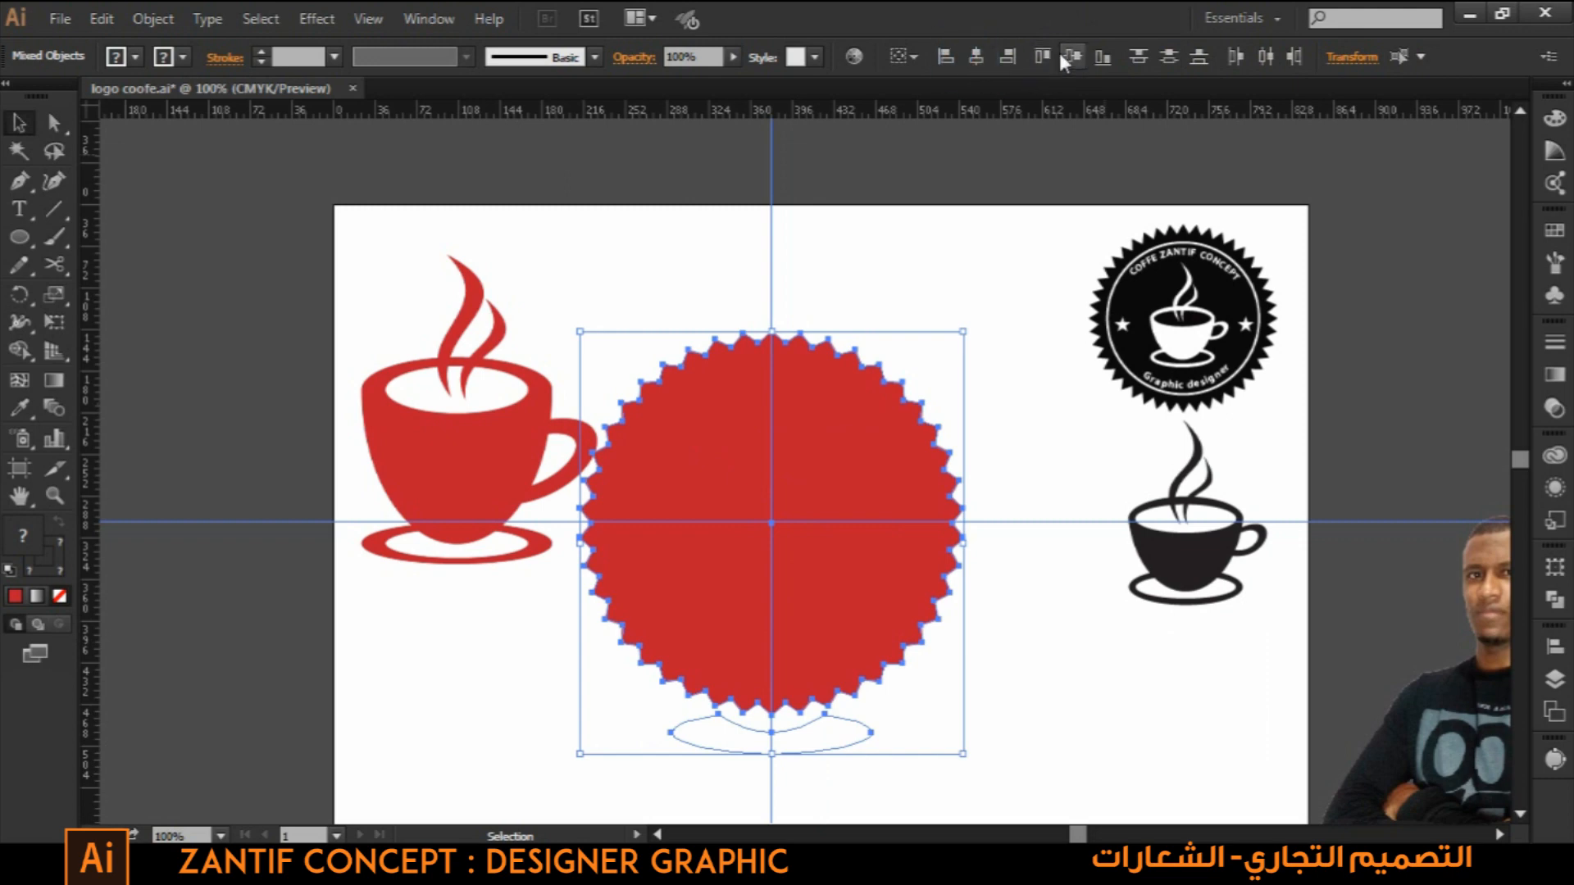
pyautogui.click(1064, 55)
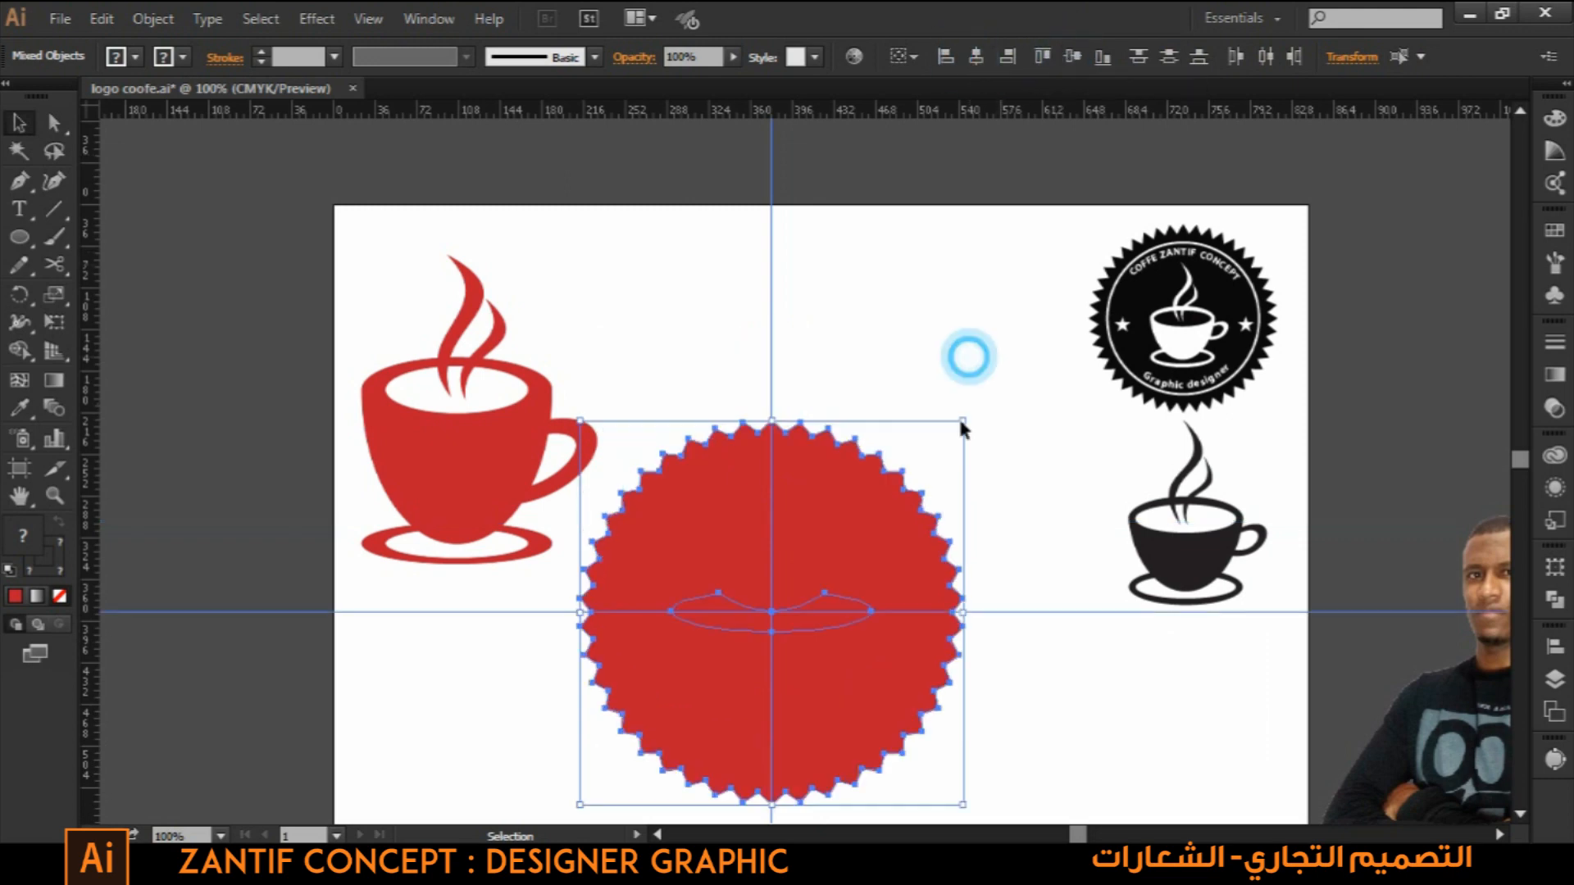
pyautogui.click(968, 357)
pyautogui.click(760, 578)
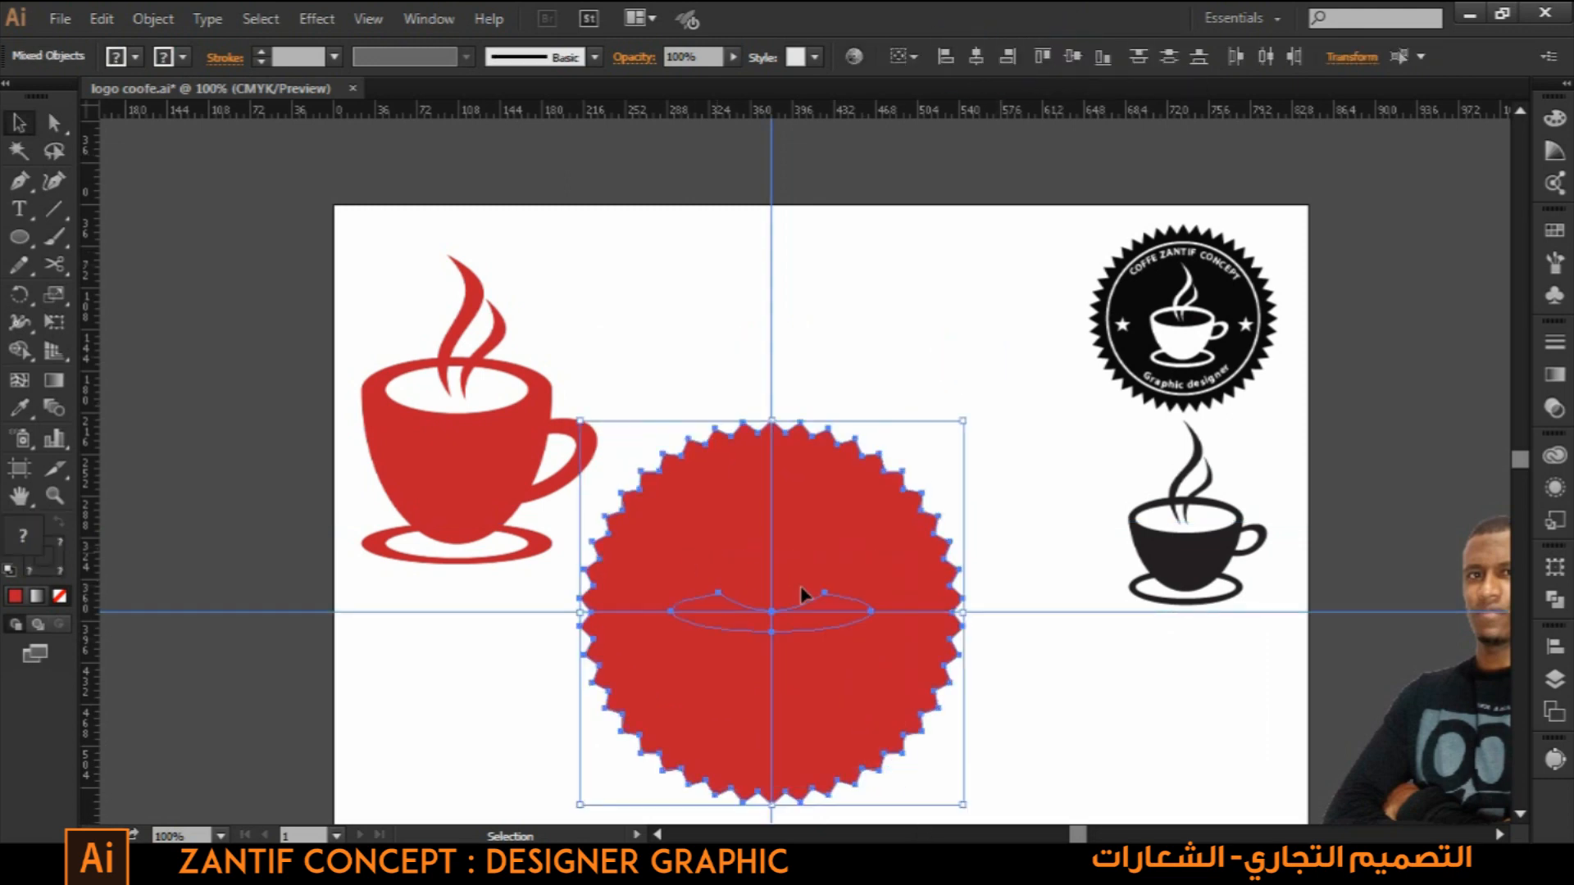
pyautogui.click(1061, 685)
# - Delete the stray saucer-shaped path inside the badge in Outline mode, and return to Preview mode
pyautogui.hotkey('ctrl', 'y')
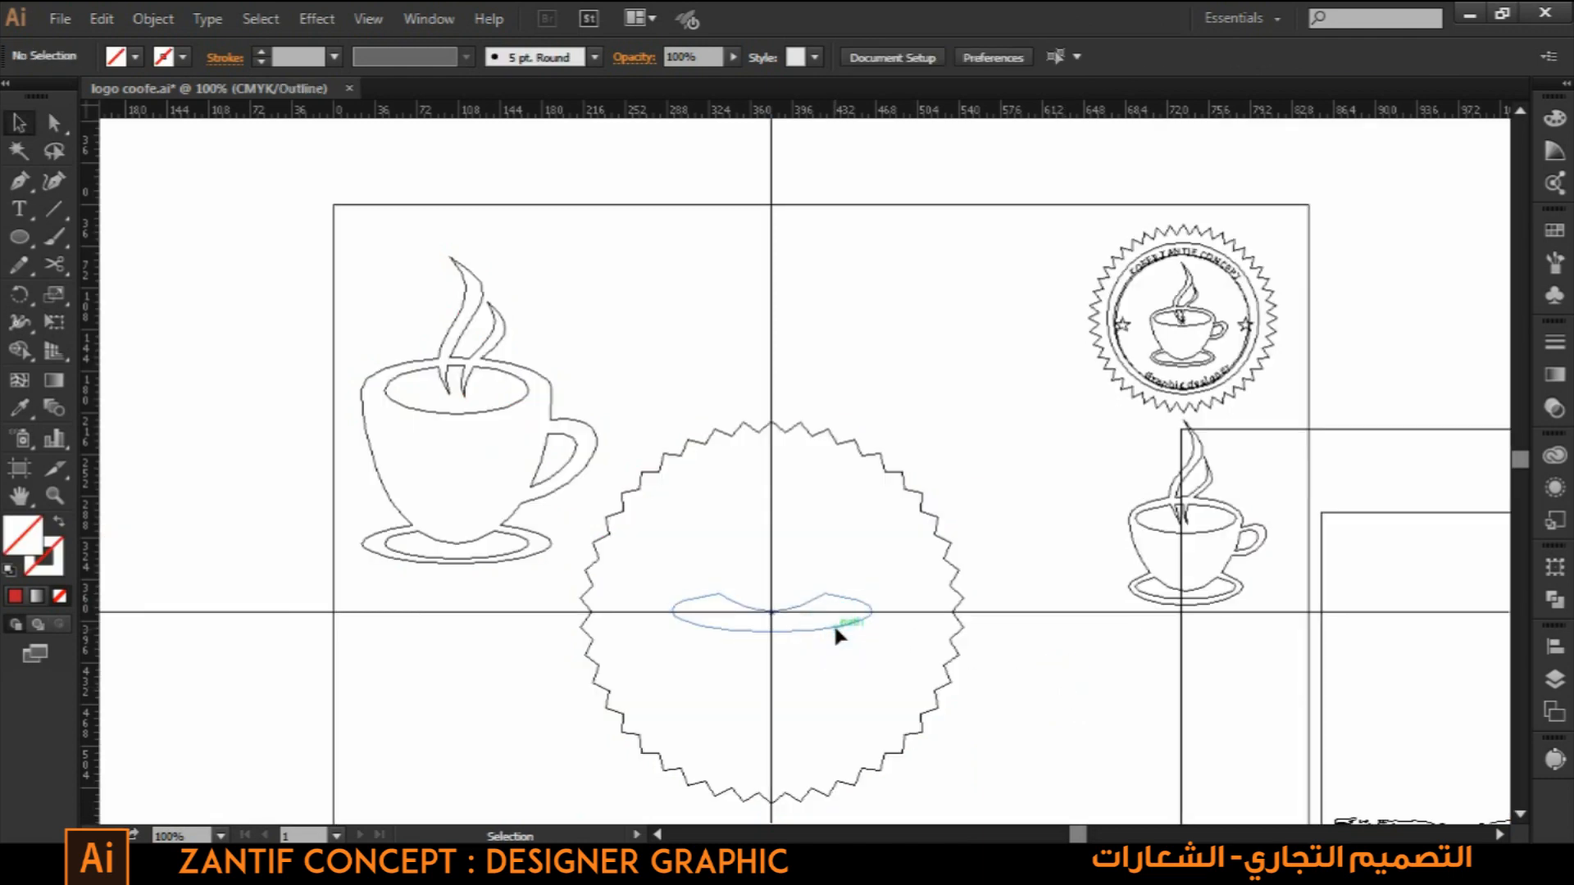
pyautogui.moveTo(837, 628); pyautogui.dragTo(862, 685)
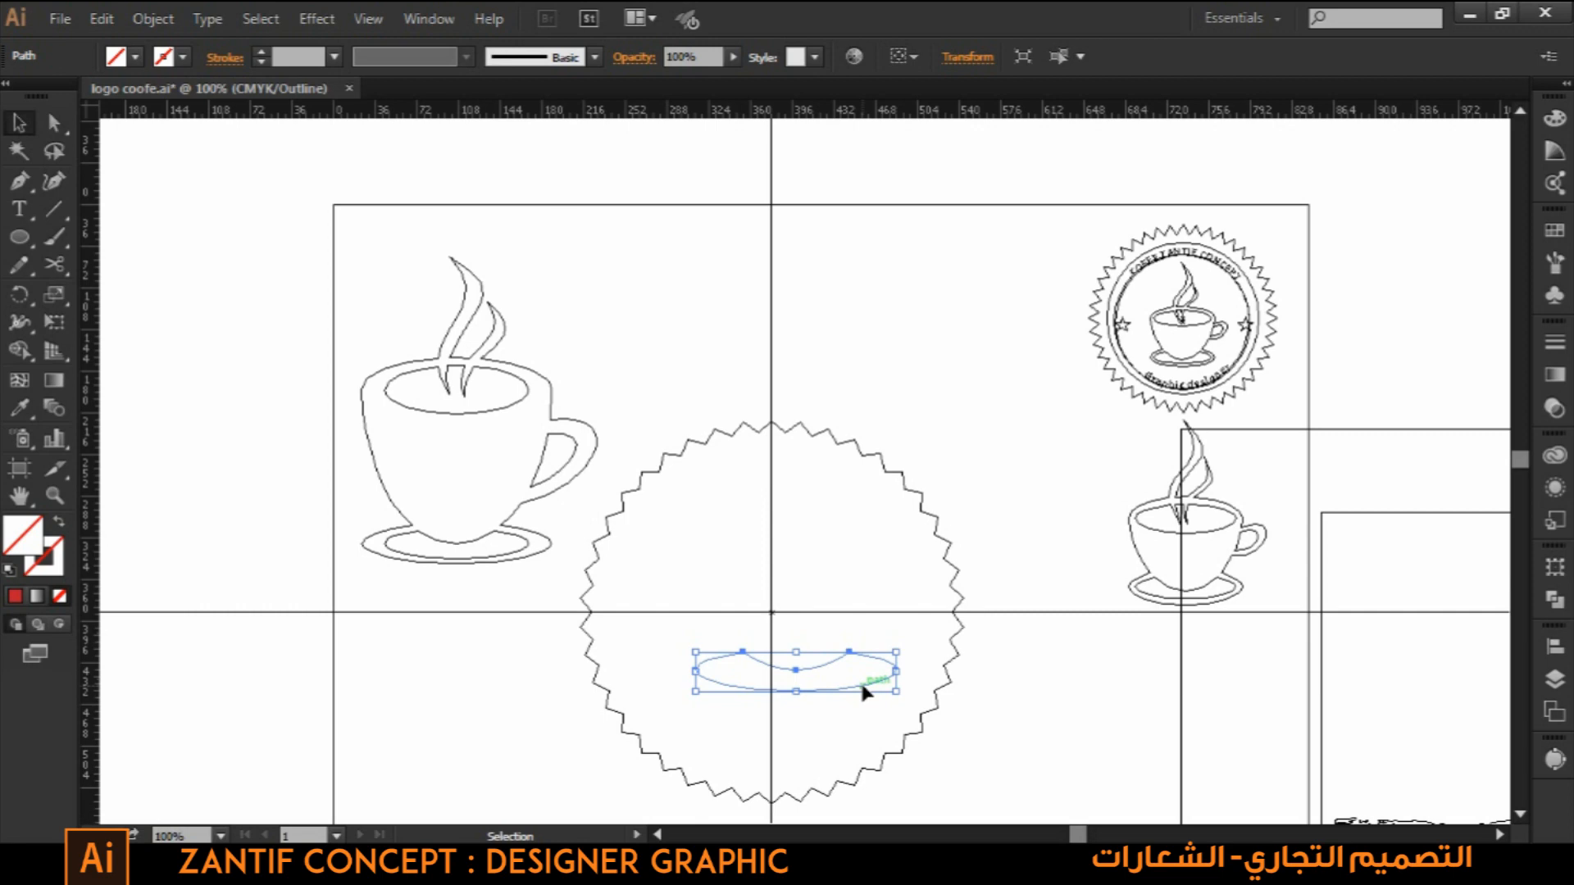
pyautogui.press('Delete')
pyautogui.press('a')
pyautogui.hotkey('ctrl', 'y')
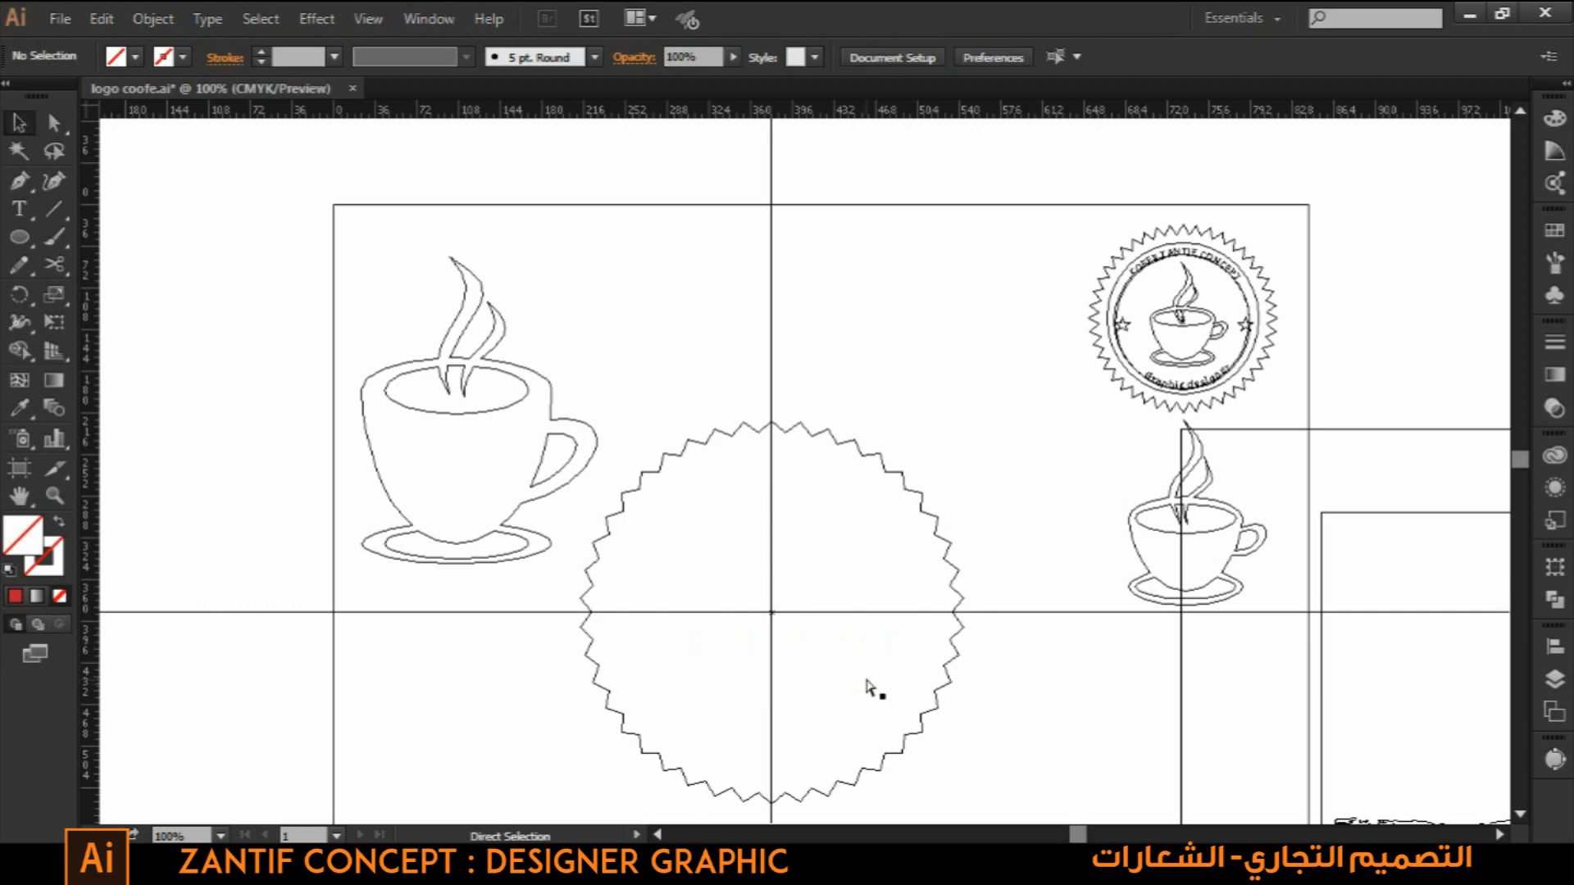
pyautogui.press('v')
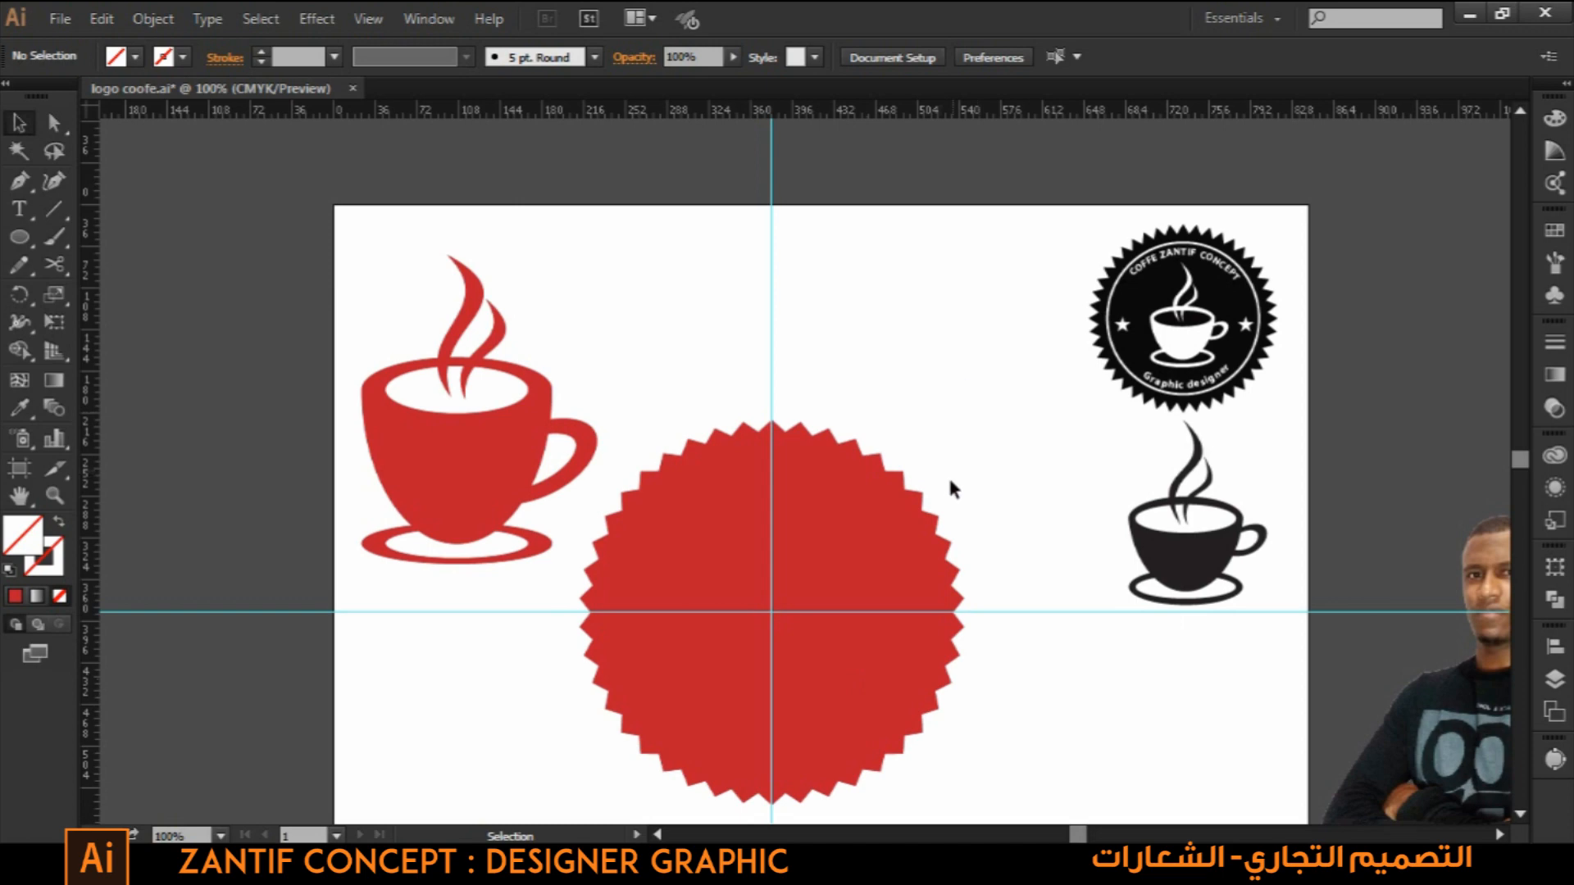
# - Draw an unfilled circle centred on the guide intersection, just inside the badge's teeth, and give it a white stroke
pyautogui.click(25, 239)
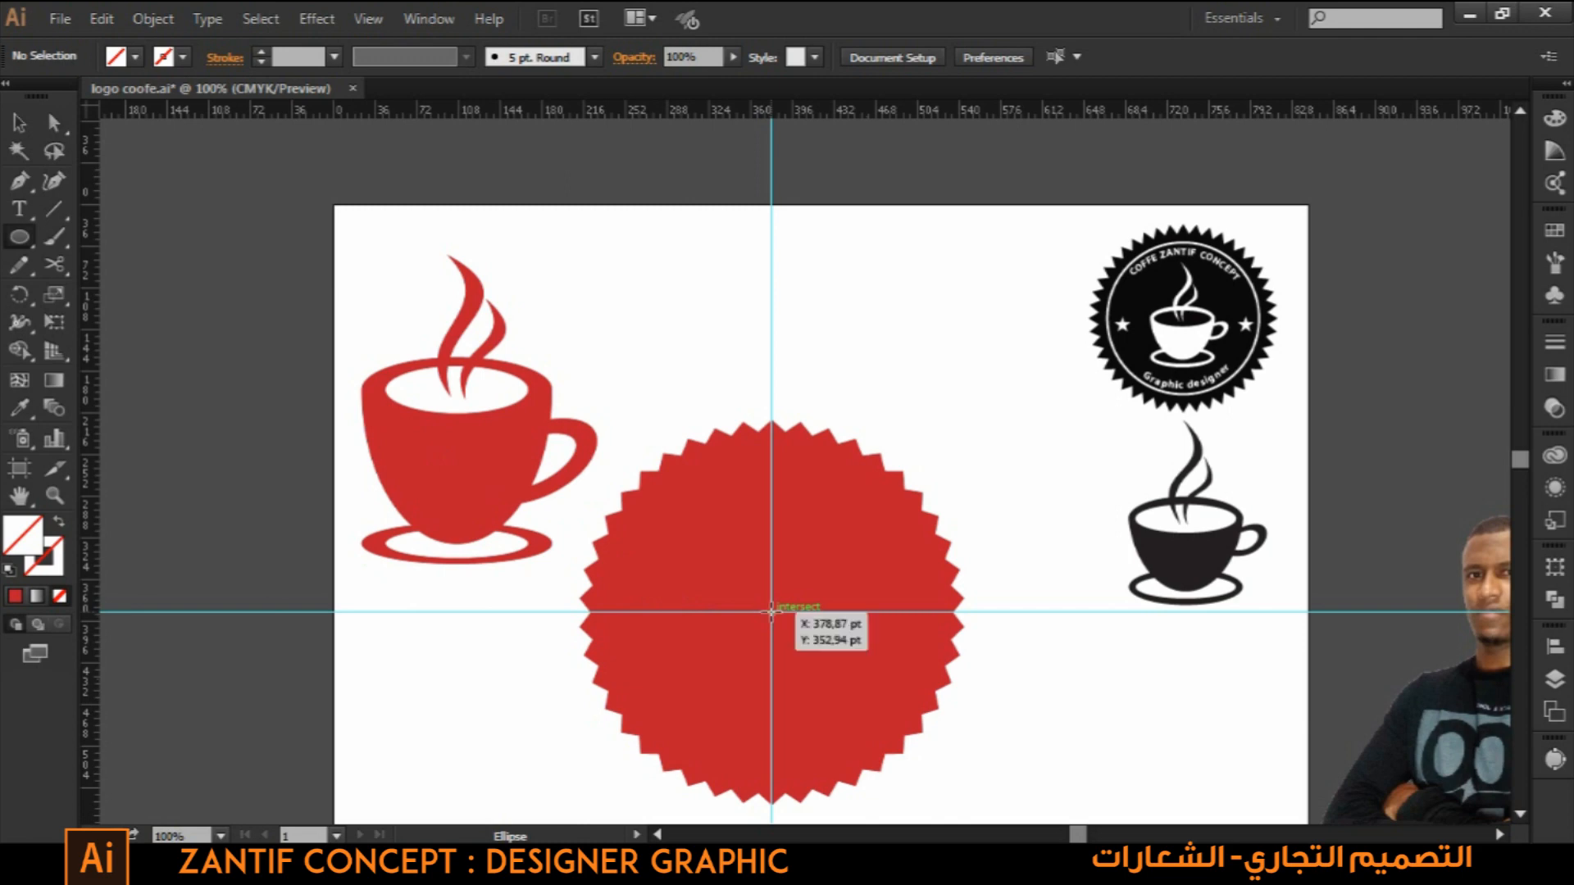
pyautogui.moveTo(771, 611); pyautogui.dragTo(857, 771)
pyautogui.moveTo(858, 769); pyautogui.dragTo(857, 774)
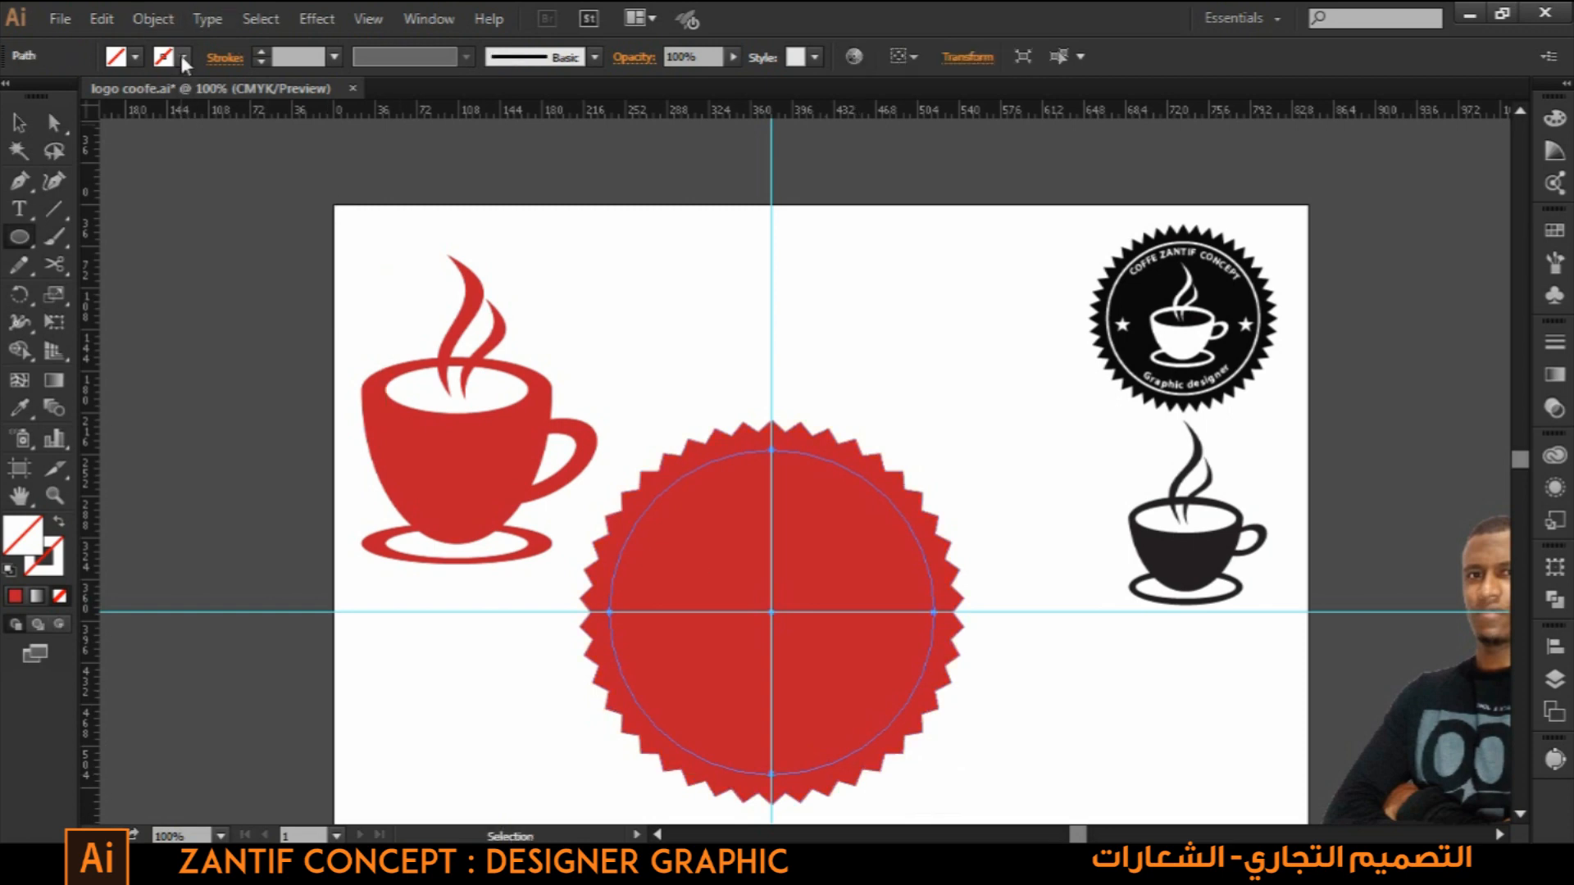
pyautogui.click(182, 56)
pyautogui.click(44, 96)
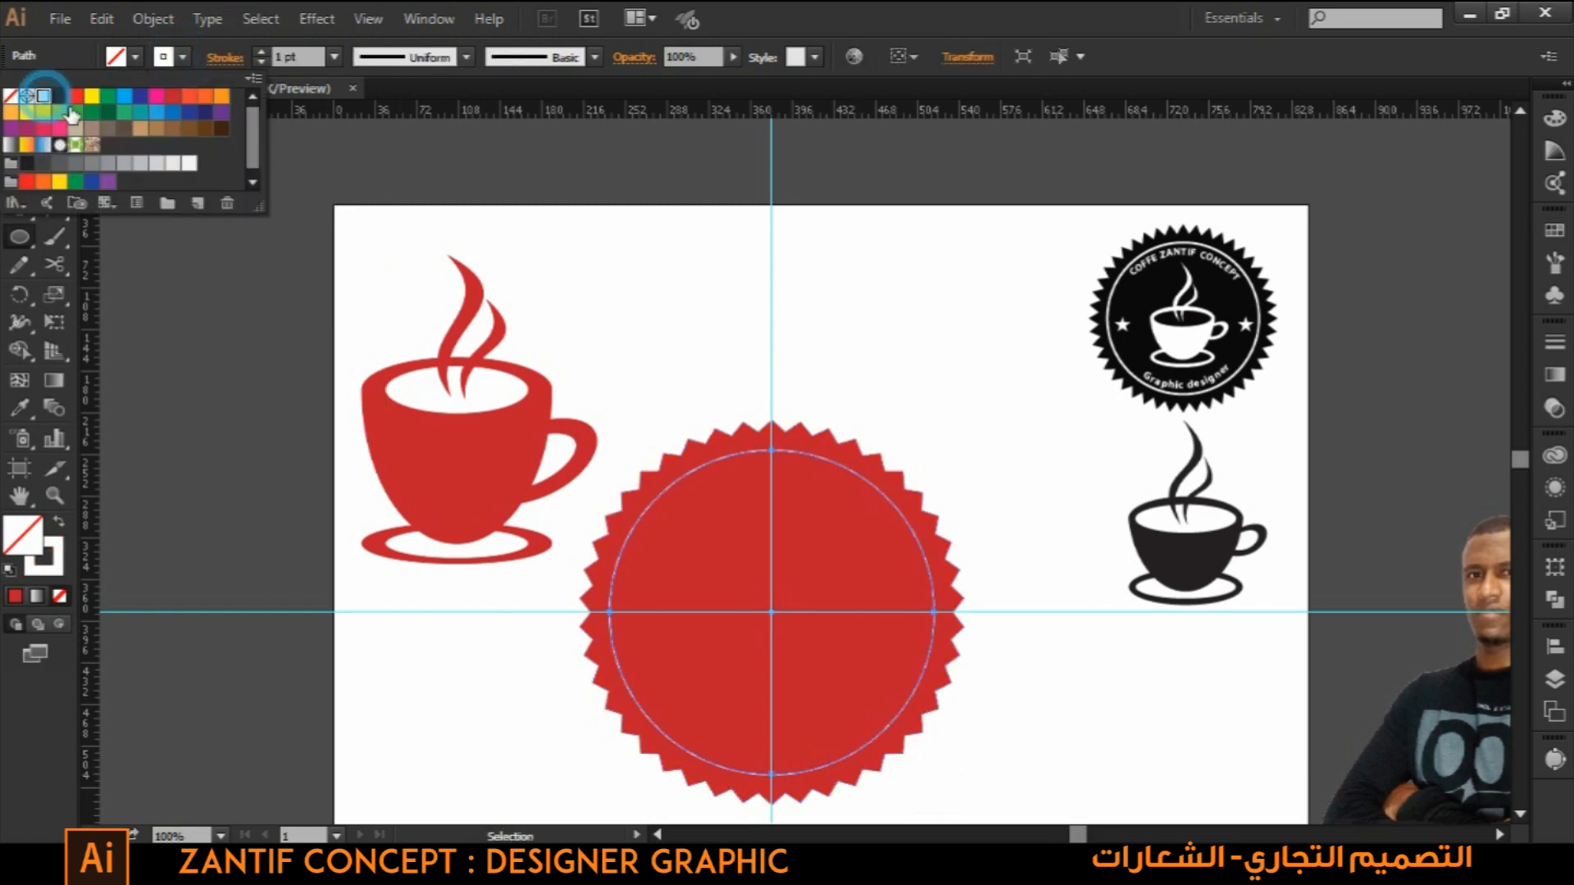
pyautogui.click(844, 18)
# - Place a copy of the white circle off the artboard and set the badge's inner circle stroke to 2 pt
pyautogui.click(17, 127)
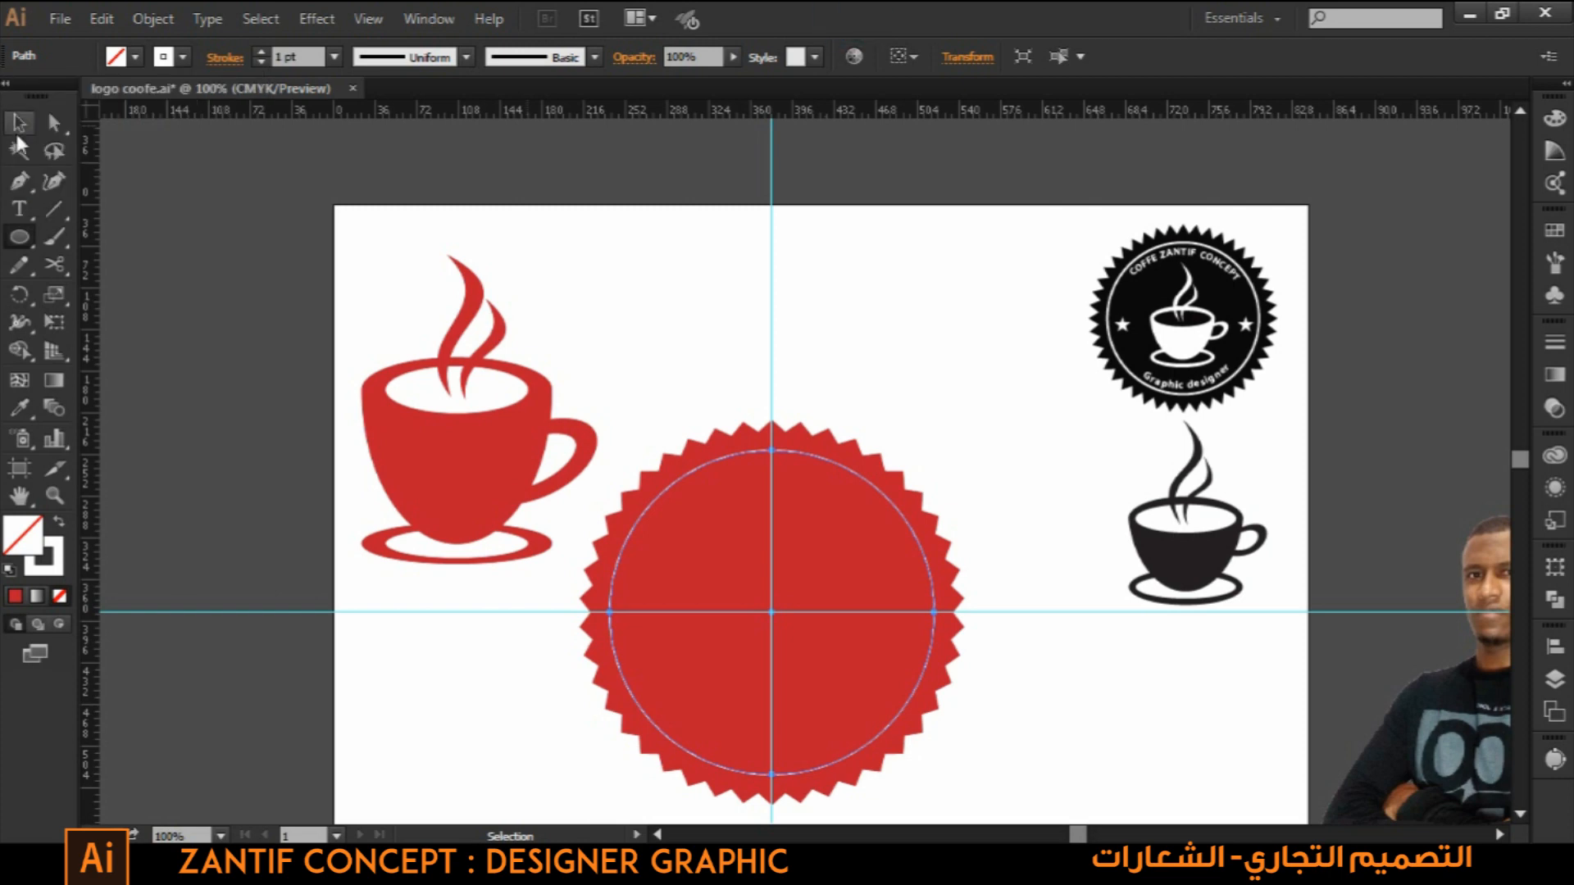
pyautogui.moveTo(808, 459); pyautogui.dragTo(170, 439)
pyautogui.click(805, 453)
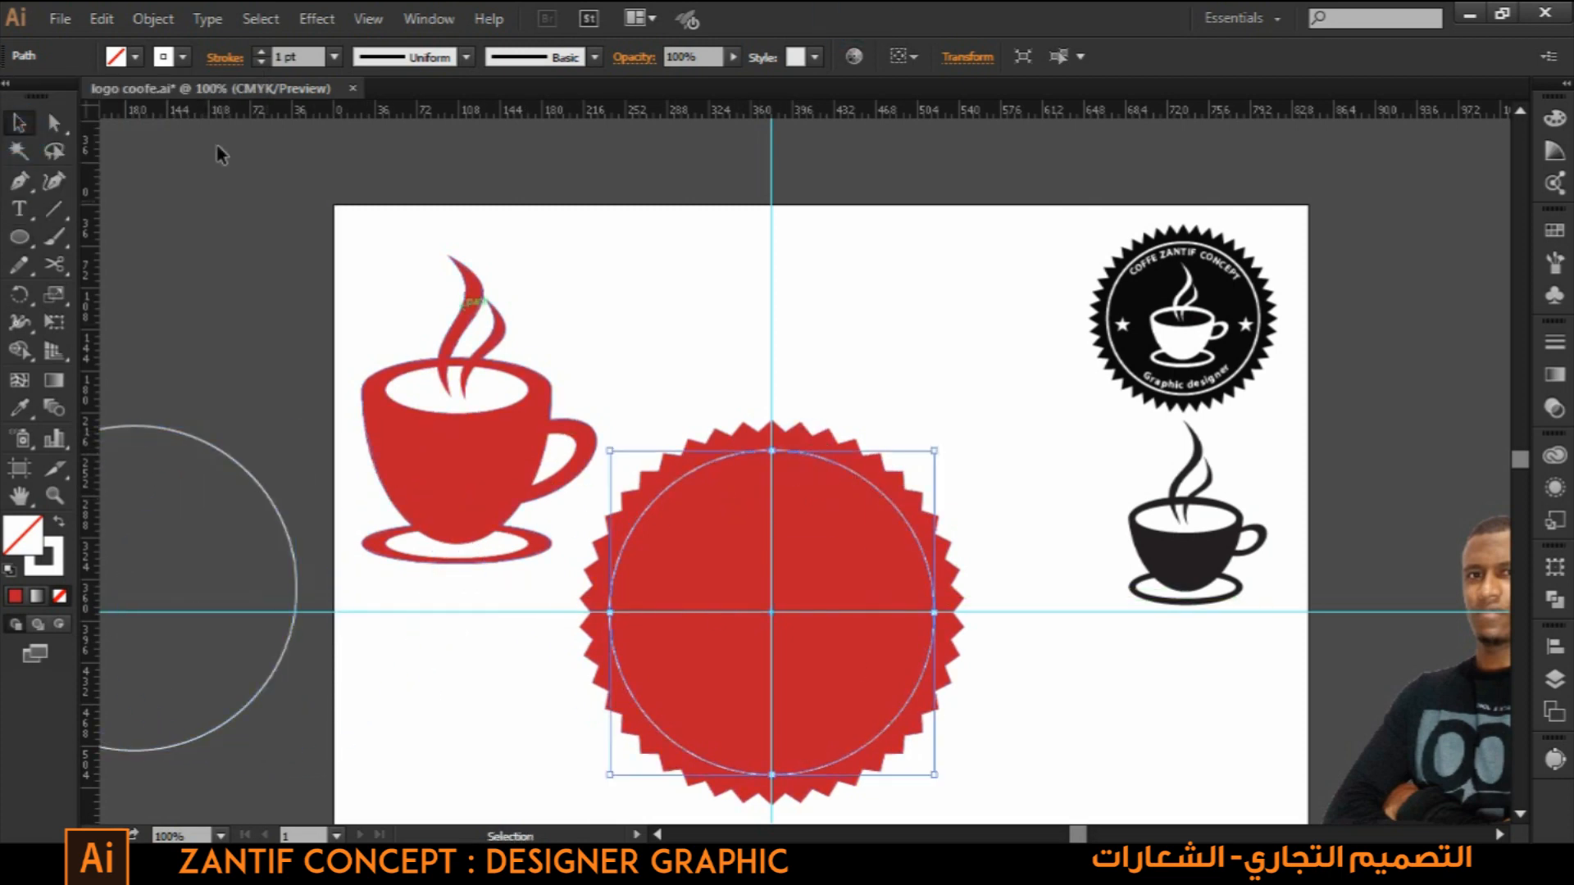
pyautogui.click(258, 52)
pyautogui.click(870, 336)
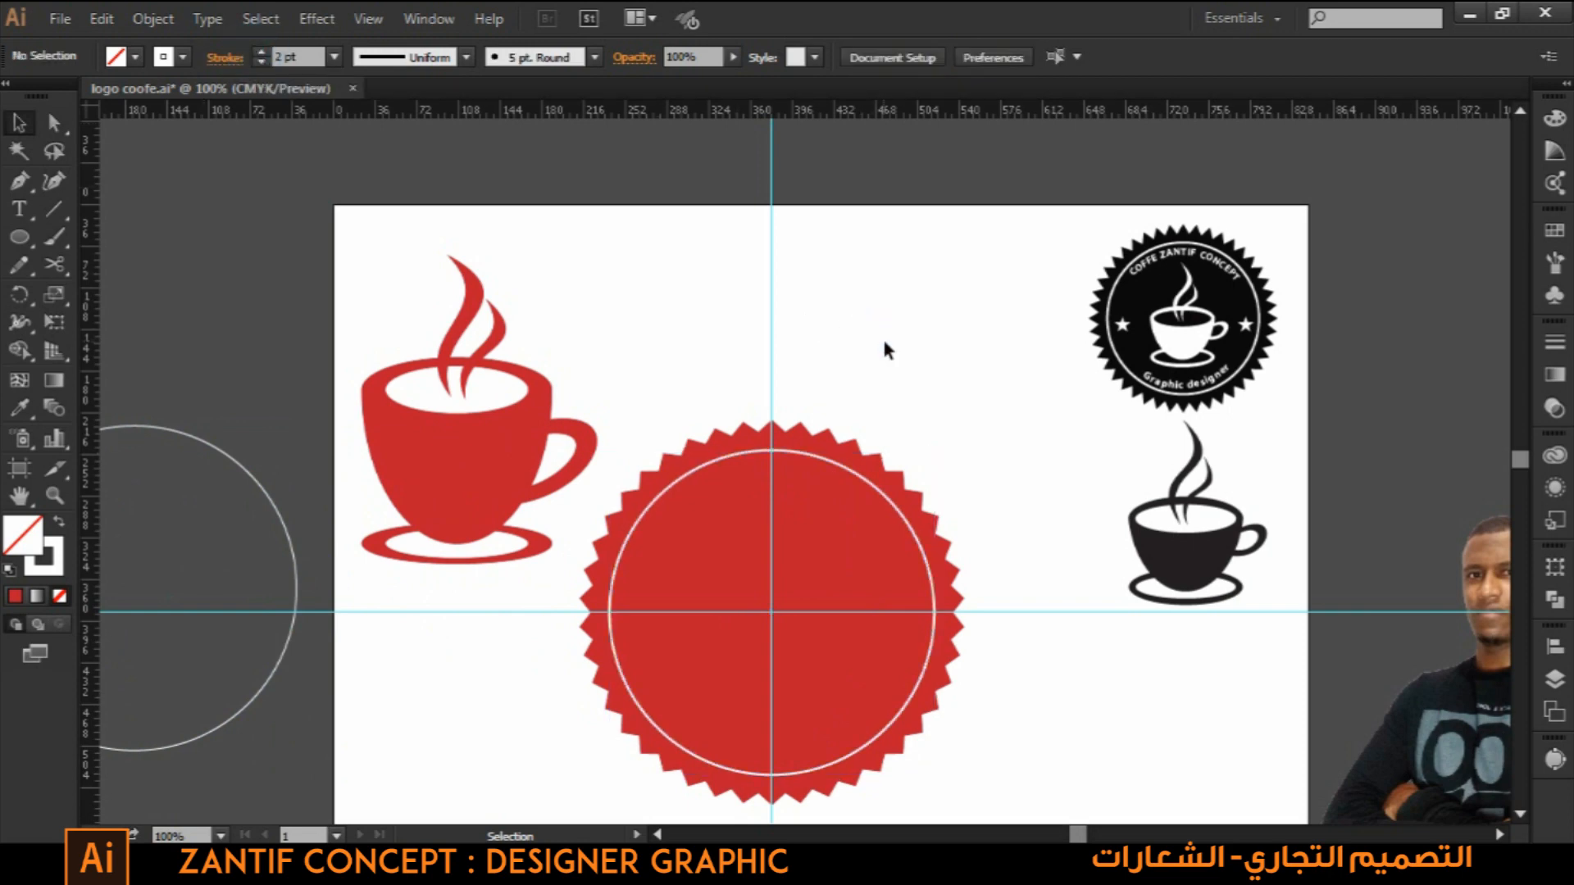
# - Recolour the serrated badge black by sampling the reference badge with the Eyedropper
pyautogui.click(846, 453)
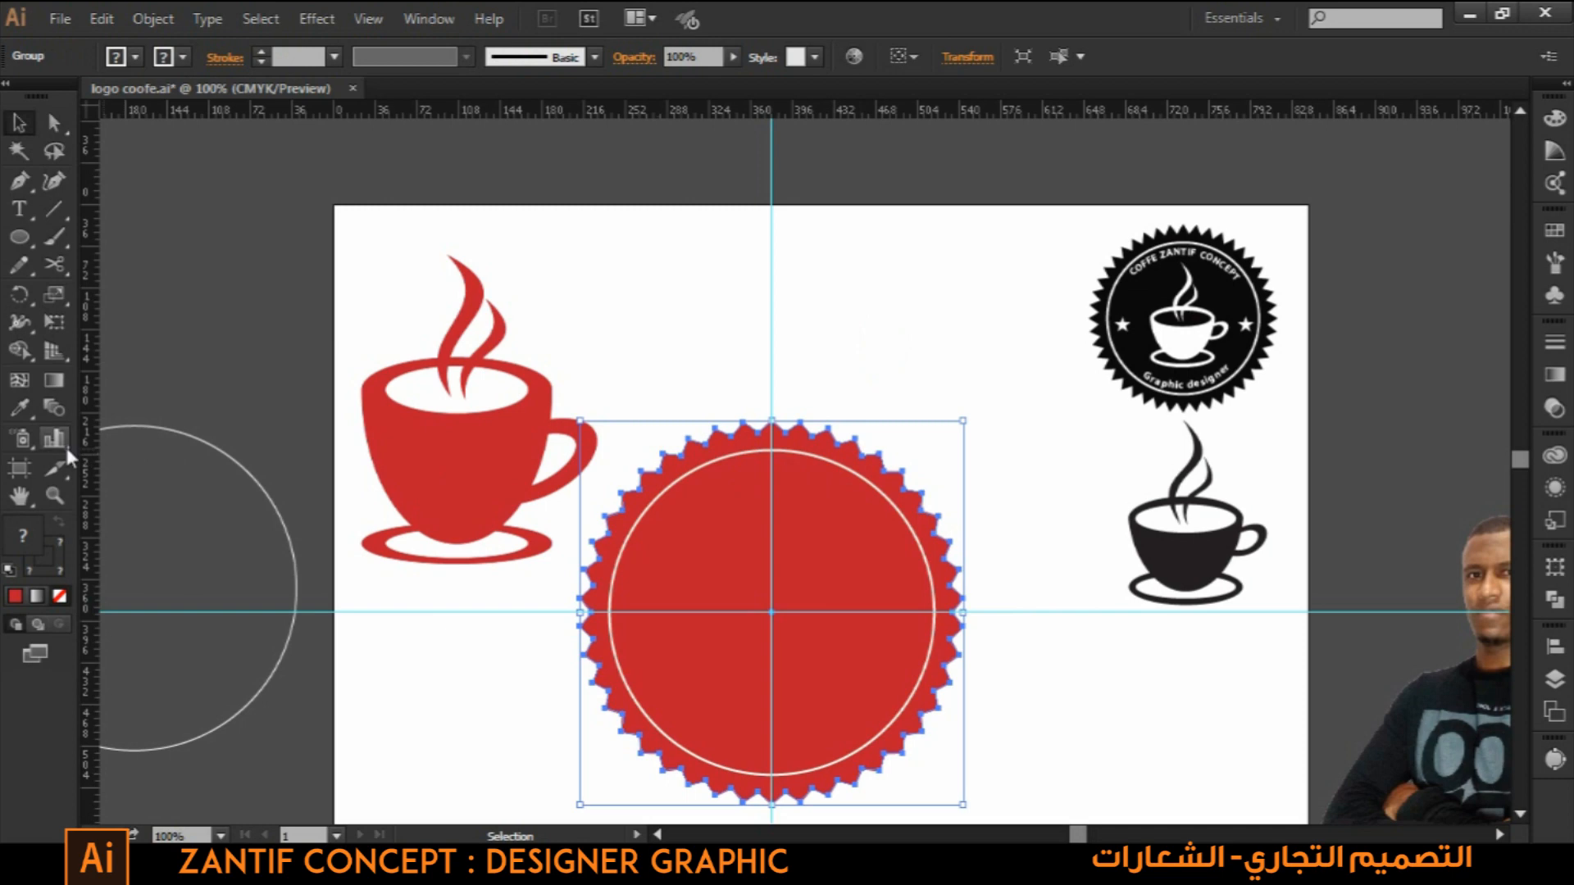
pyautogui.click(14, 414)
pyautogui.click(1135, 307)
pyautogui.click(18, 123)
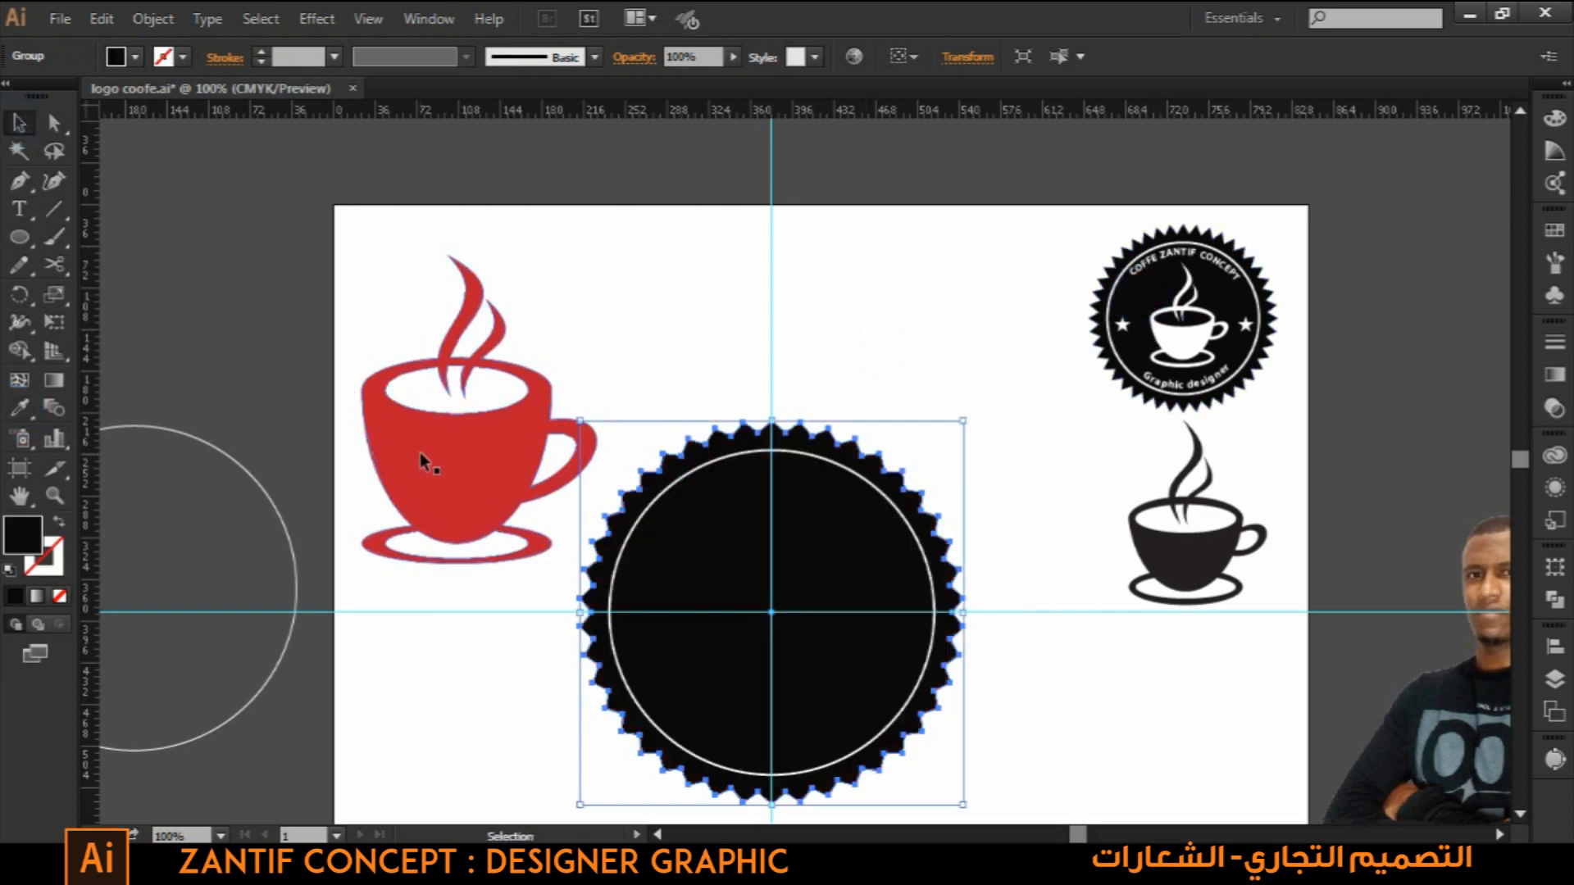
# - Bring the red cup in front of the black badge and fit it at a reduced size in the badge's centre
pyautogui.click(449, 464)
pyautogui.moveTo(506, 484); pyautogui.dragTo(623, 561)
pyautogui.rightClick(542, 528)
pyautogui.moveTo(709, 728)
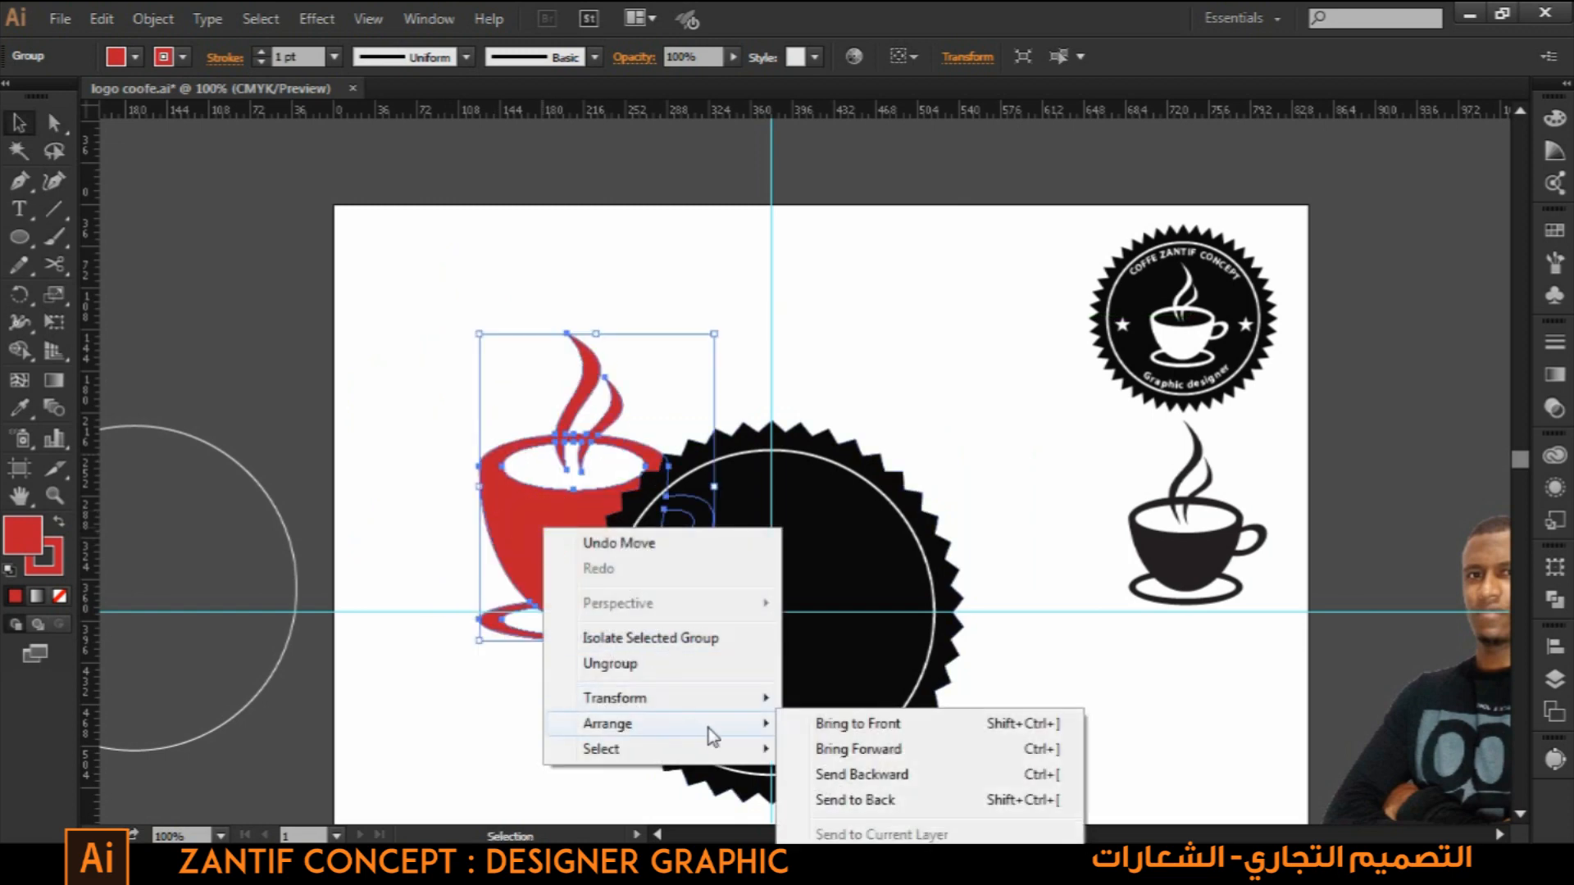
pyautogui.click(875, 726)
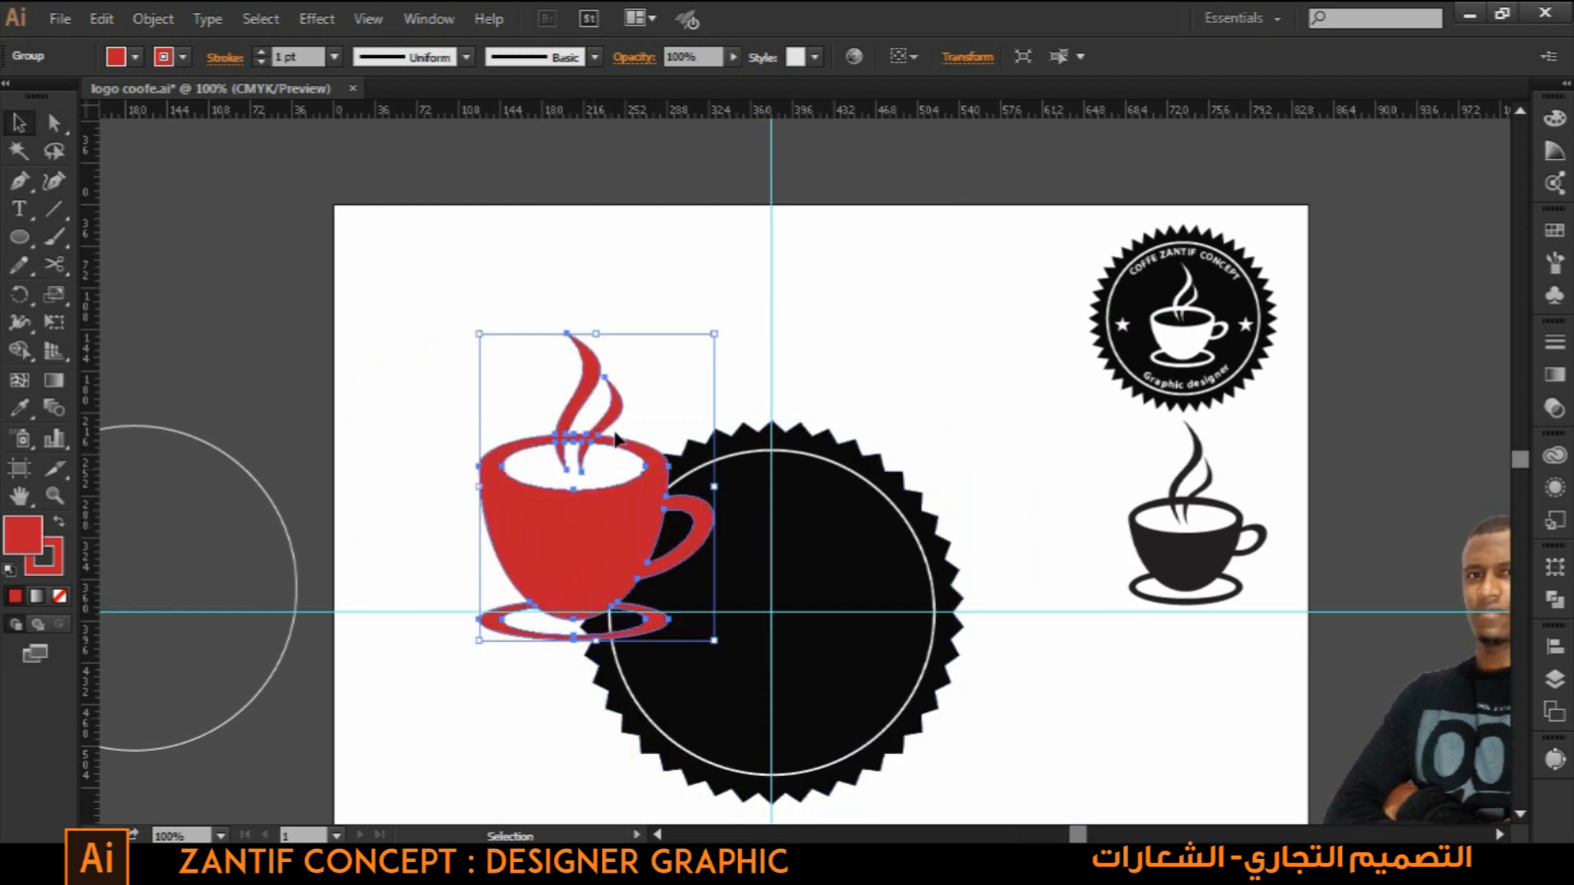
pyautogui.moveTo(713, 334); pyautogui.dragTo(693, 392)
pyautogui.moveTo(596, 516); pyautogui.dragTo(779, 632)
# - Recolour the cup white with no stroke by sampling the white artboard with the Eyedropper
pyautogui.press('i')
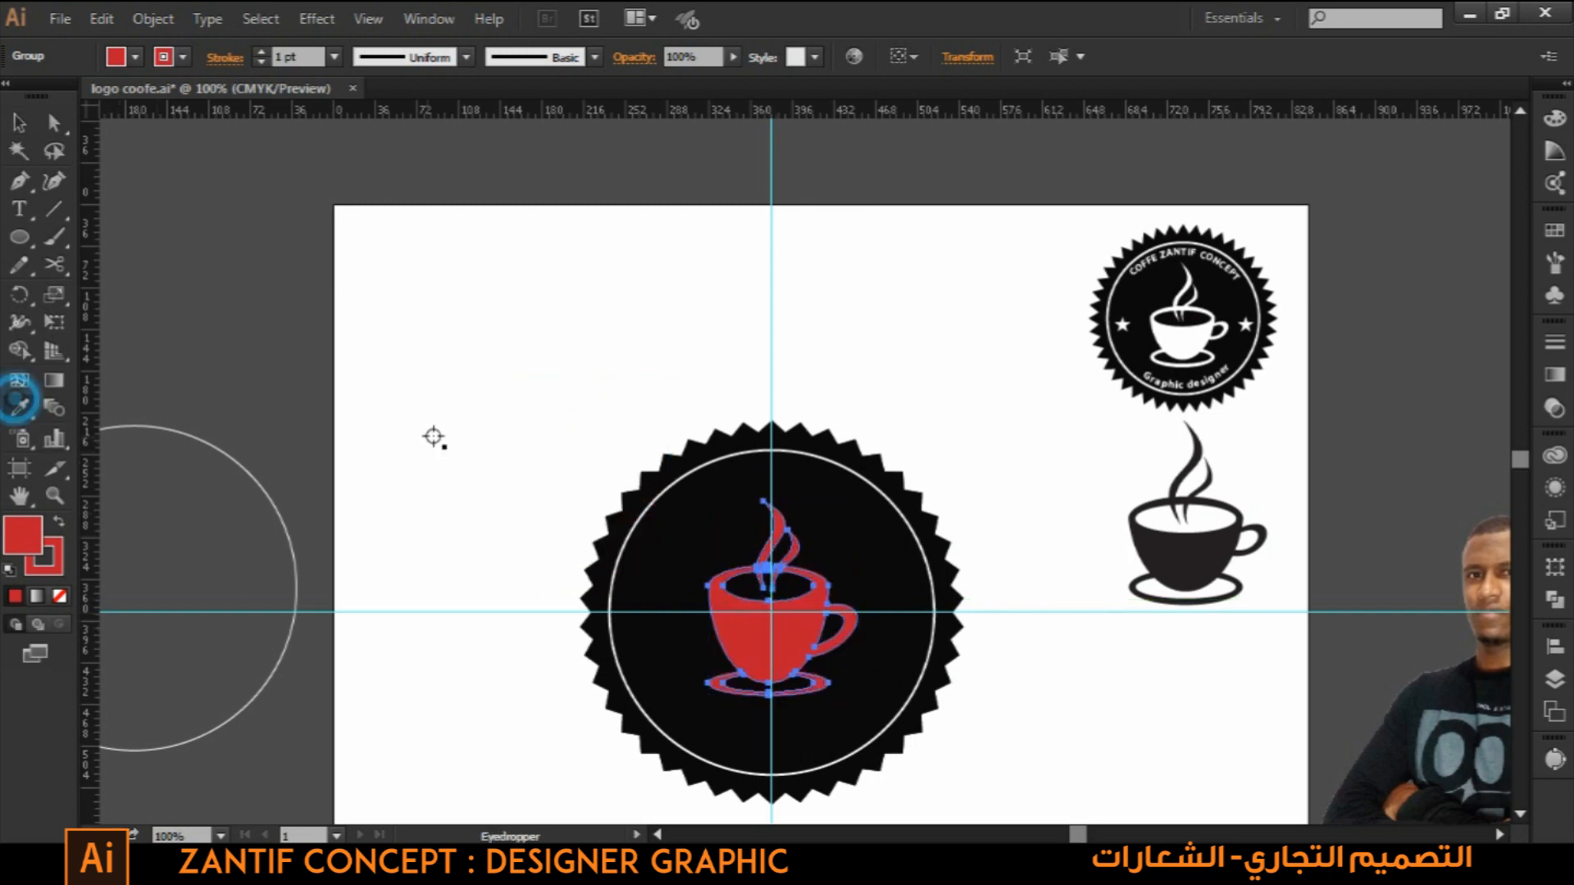
pyautogui.click(429, 427)
pyautogui.press('v')
pyautogui.click(394, 272)
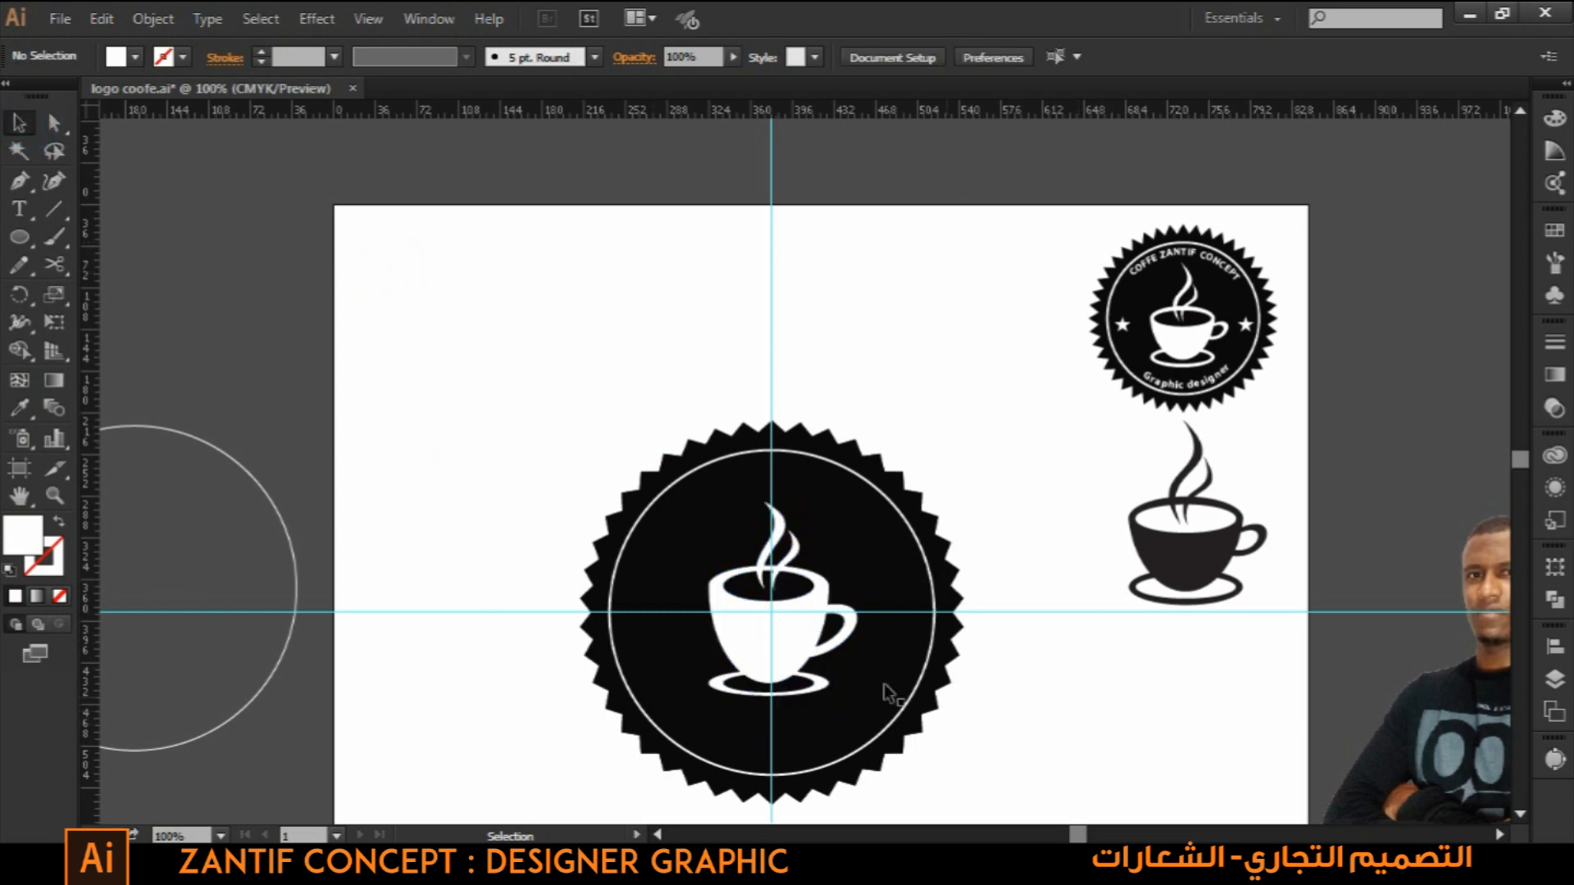
pyautogui.click(804, 648)
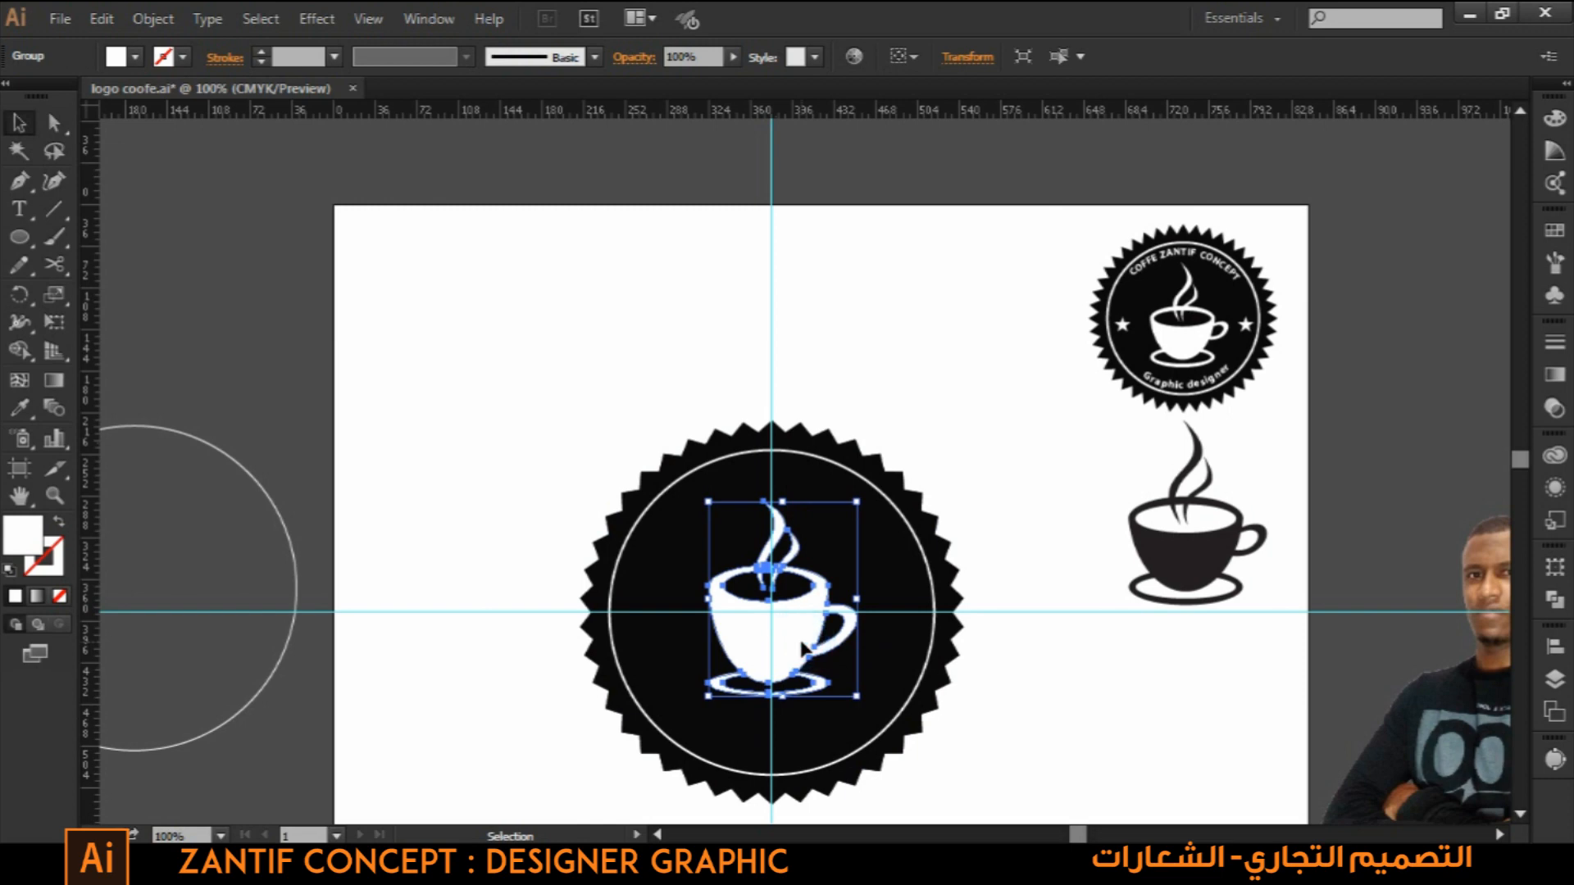
pyautogui.click(1062, 730)
# - Duplicate the spare white circle up and to the left, and move the original slightly right, closer to the artboard
pyautogui.moveTo(415, 573); pyautogui.dragTo(830, 609)
pyautogui.moveTo(548, 473); pyautogui.dragTo(371, 200)
pyautogui.moveTo(608, 487); pyautogui.dragTo(693, 500)
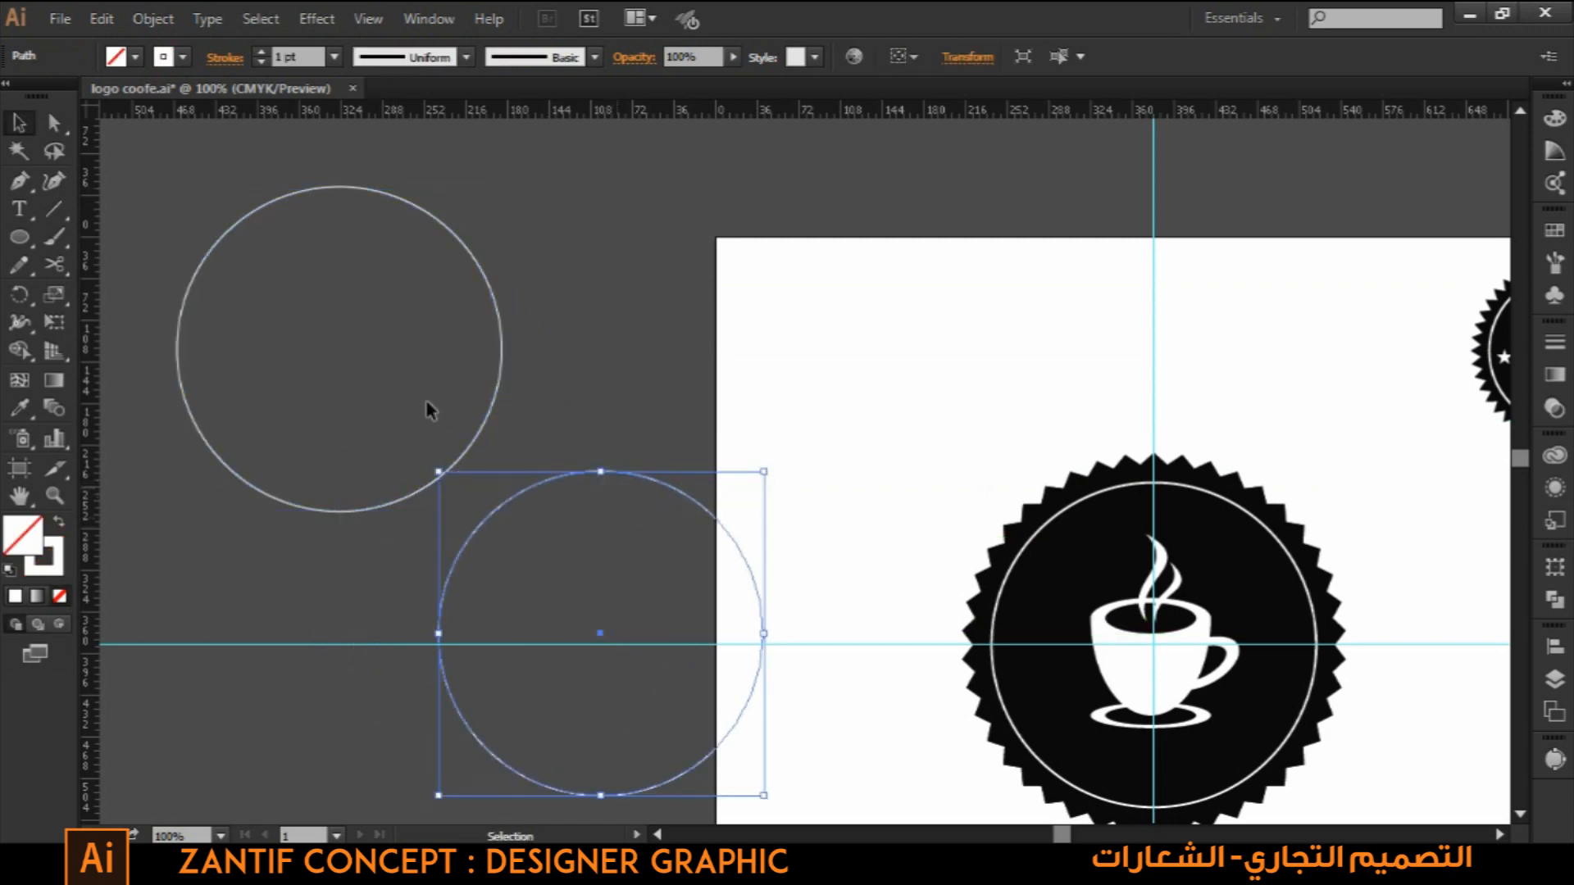
# - Add the text COFFE ZANTIF CONCEPT along the spare circle nearest the artboard, using Type on a Path from the circle's top
pyautogui.click(18, 209)
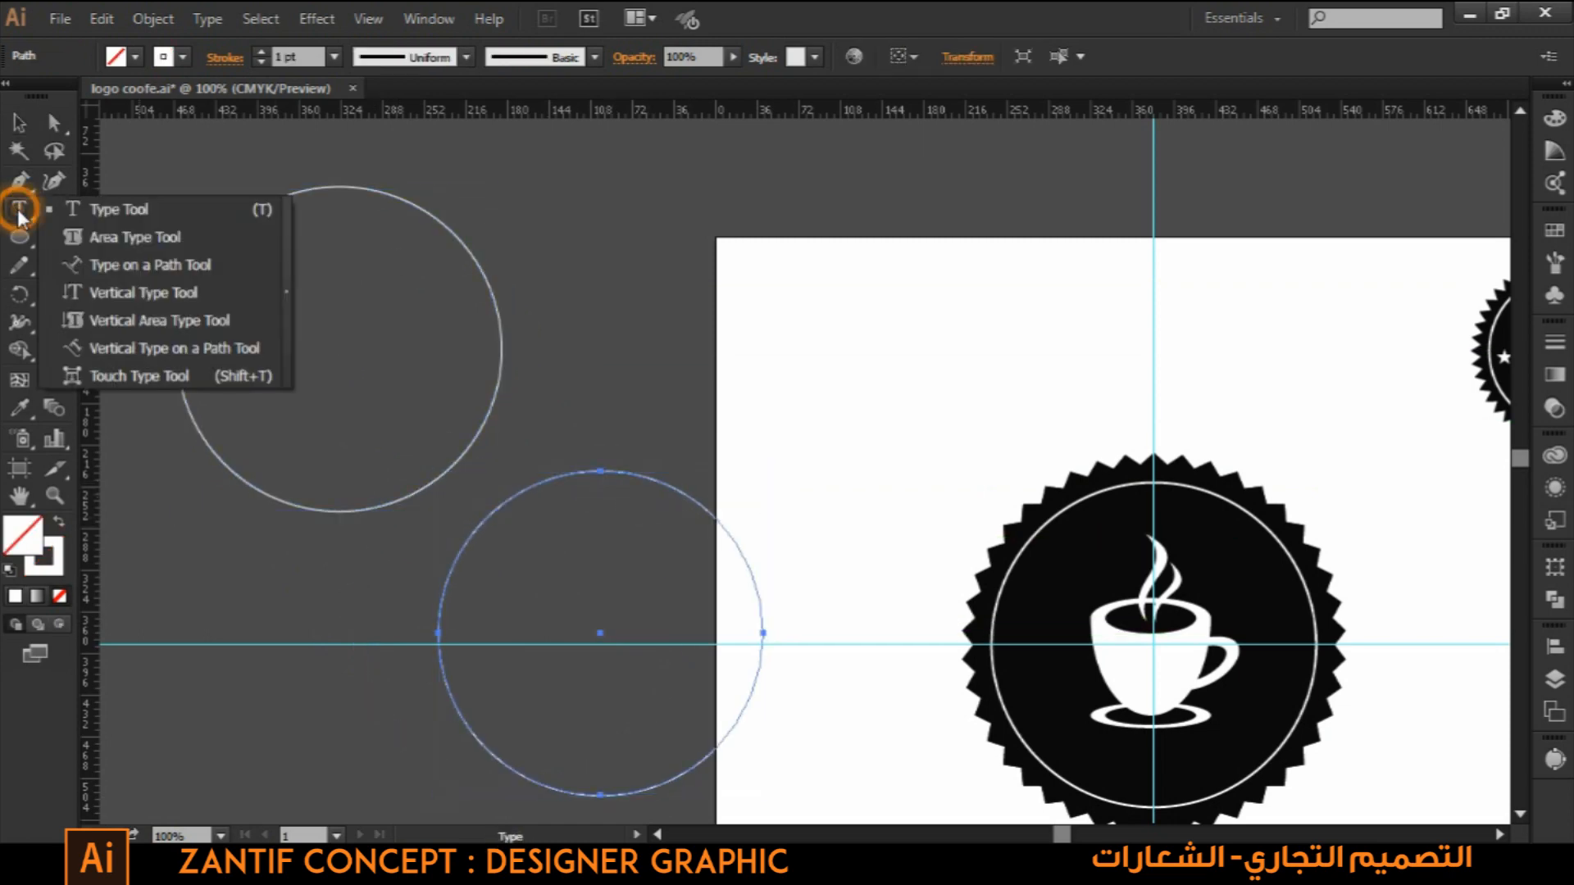
pyautogui.click(109, 267)
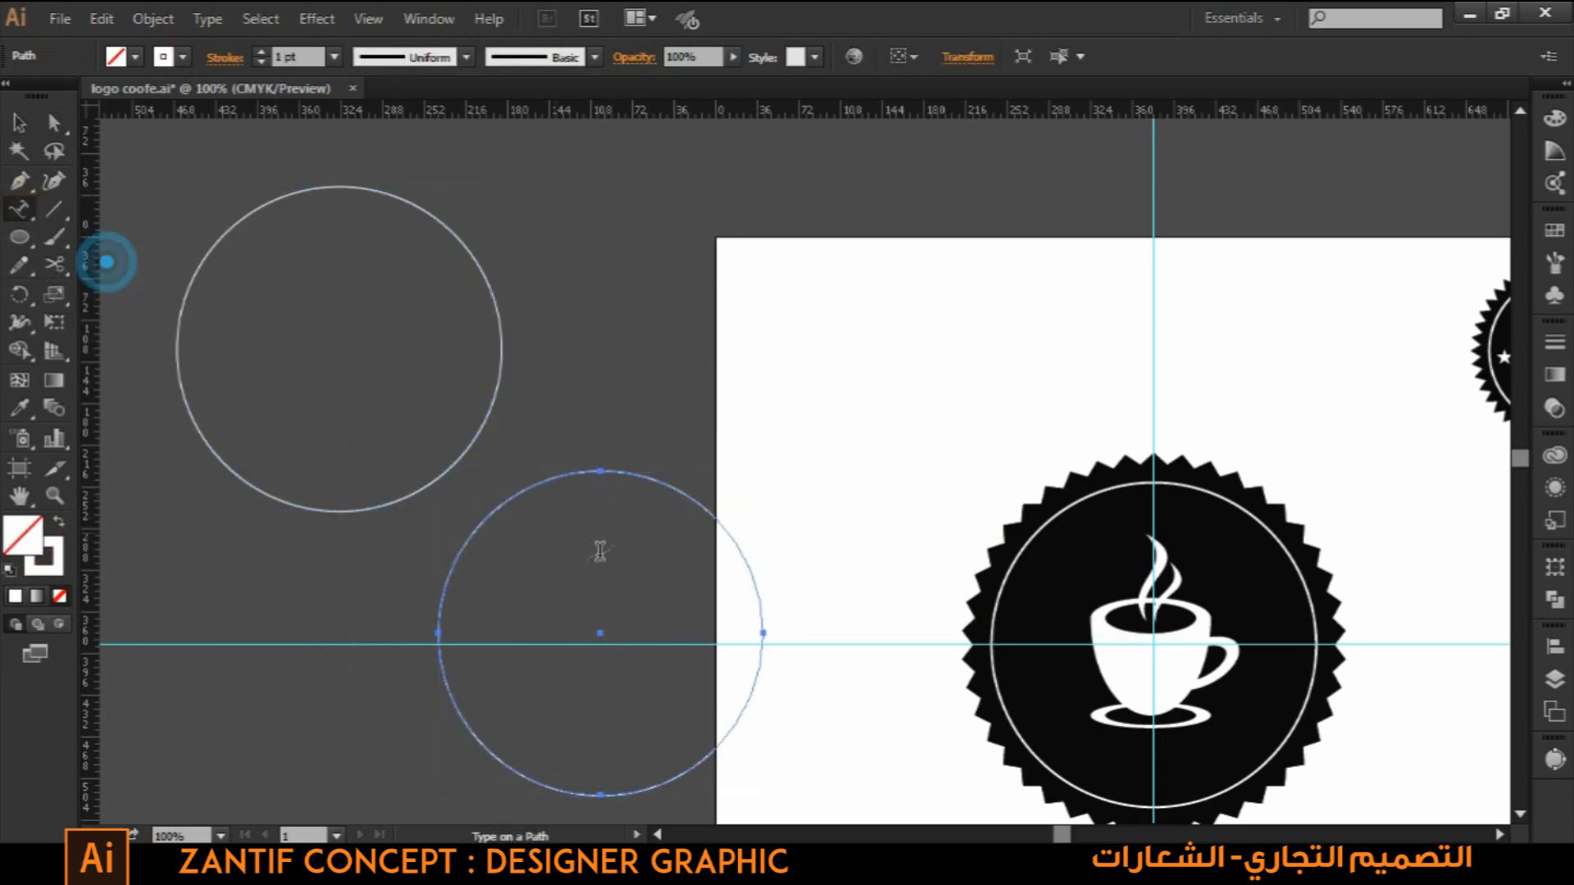
pyautogui.click(599, 473)
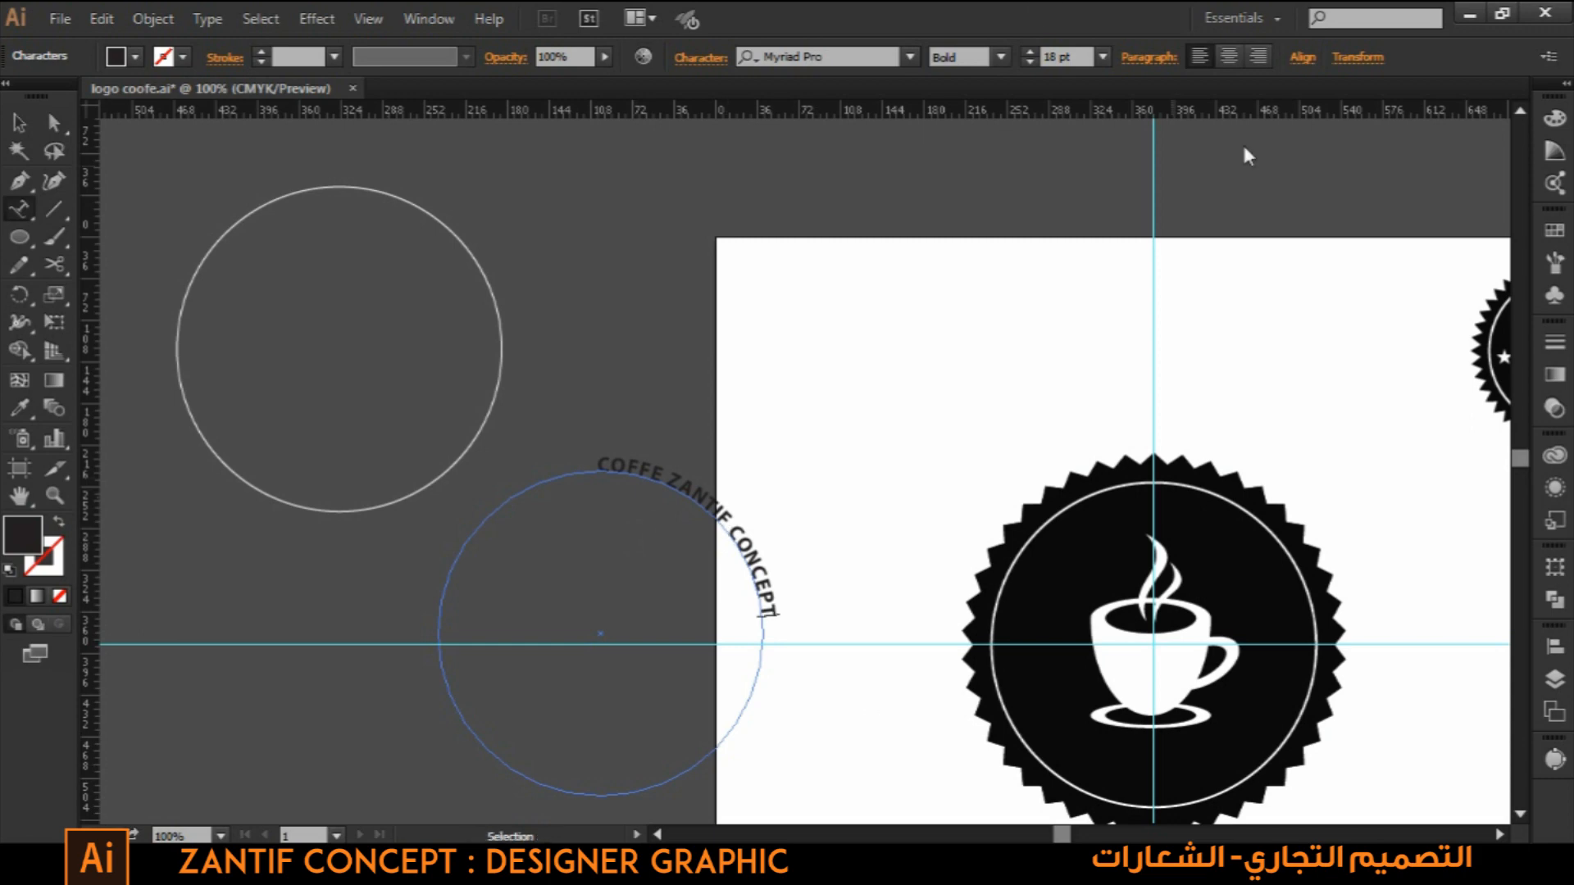
# - Set the font size of the whole COFFE ZANTIF CONCEPT text to 20 pt
pyautogui.click(671, 463)
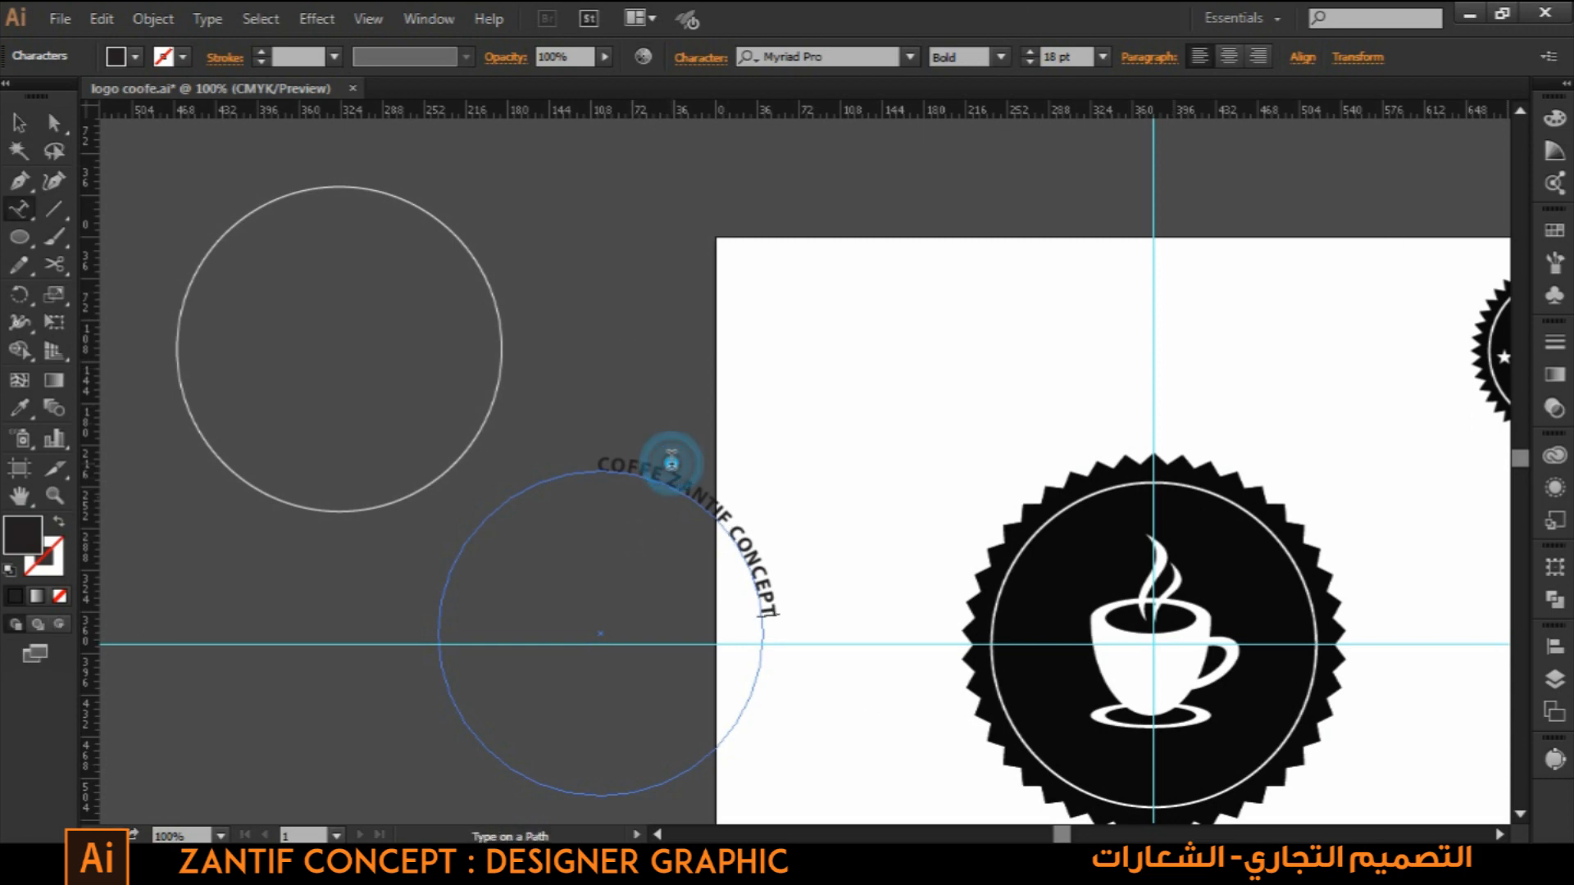
pyautogui.tripleClick(679, 479)
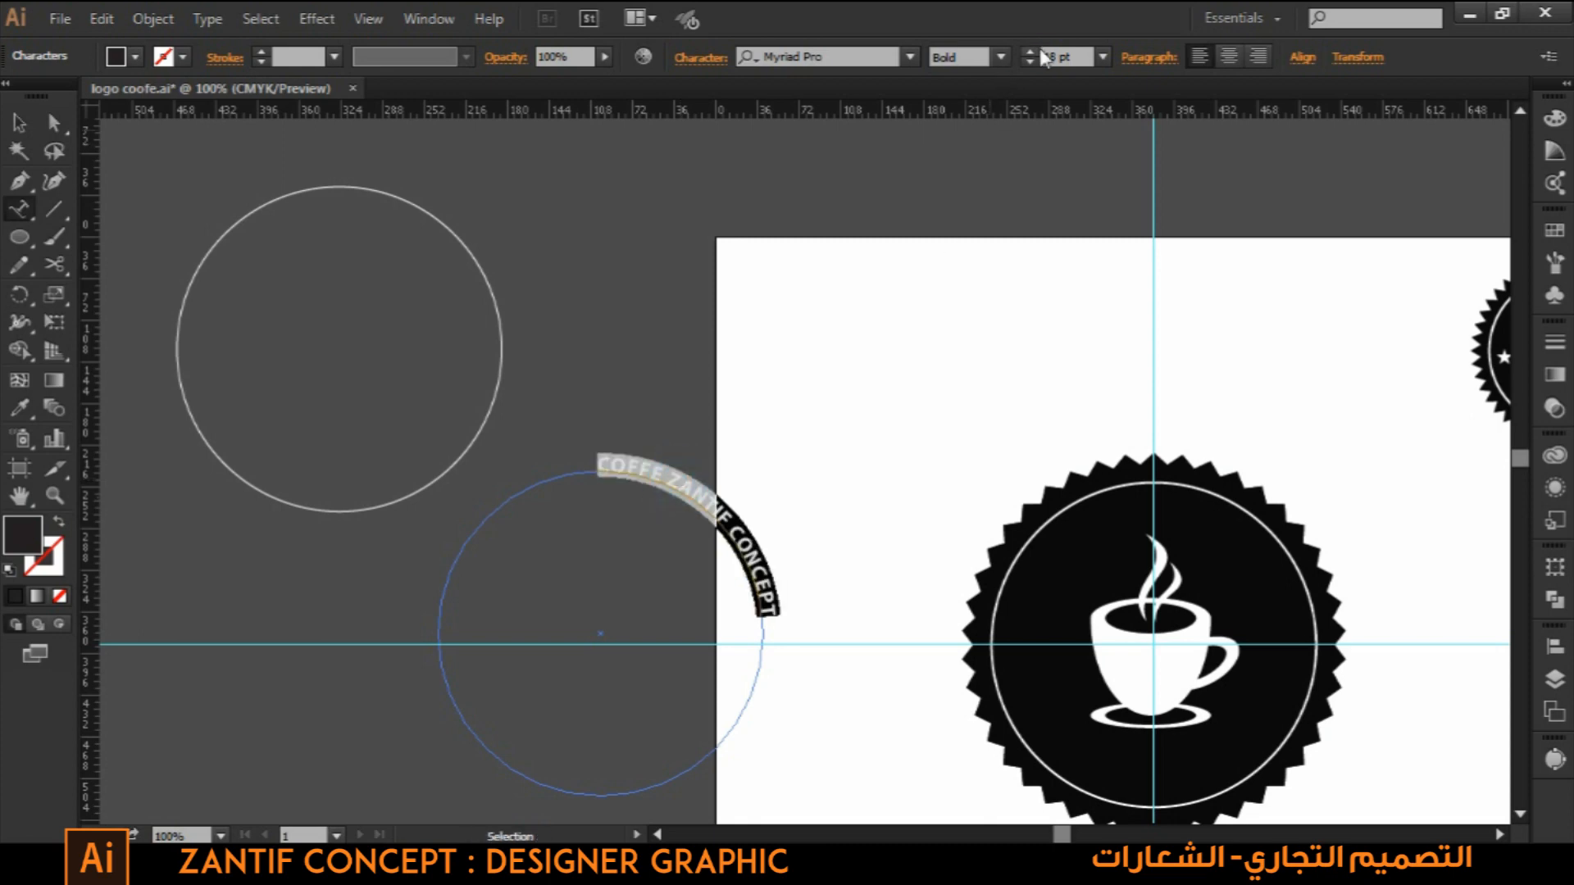
pyautogui.click(1030, 51)
pyautogui.click(1030, 52)
pyautogui.click(18, 123)
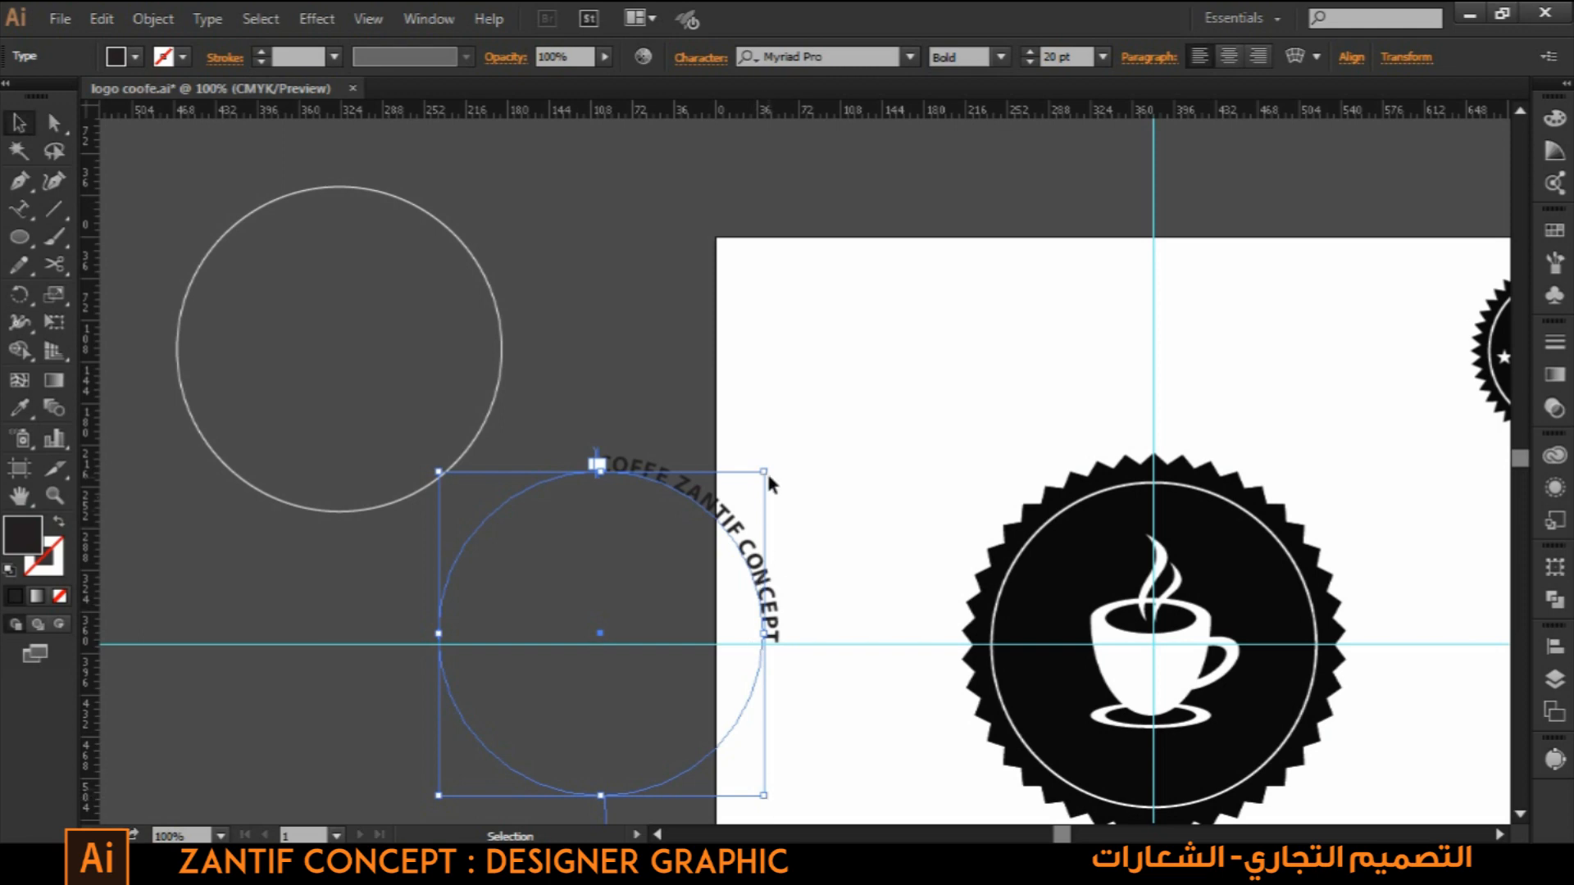
# - Rotate the circular COFFE ZANTIF CONCEPT text counter-clockwise, centred on the badge, and fill it white
pyautogui.moveTo(770, 474); pyautogui.dragTo(689, 363)
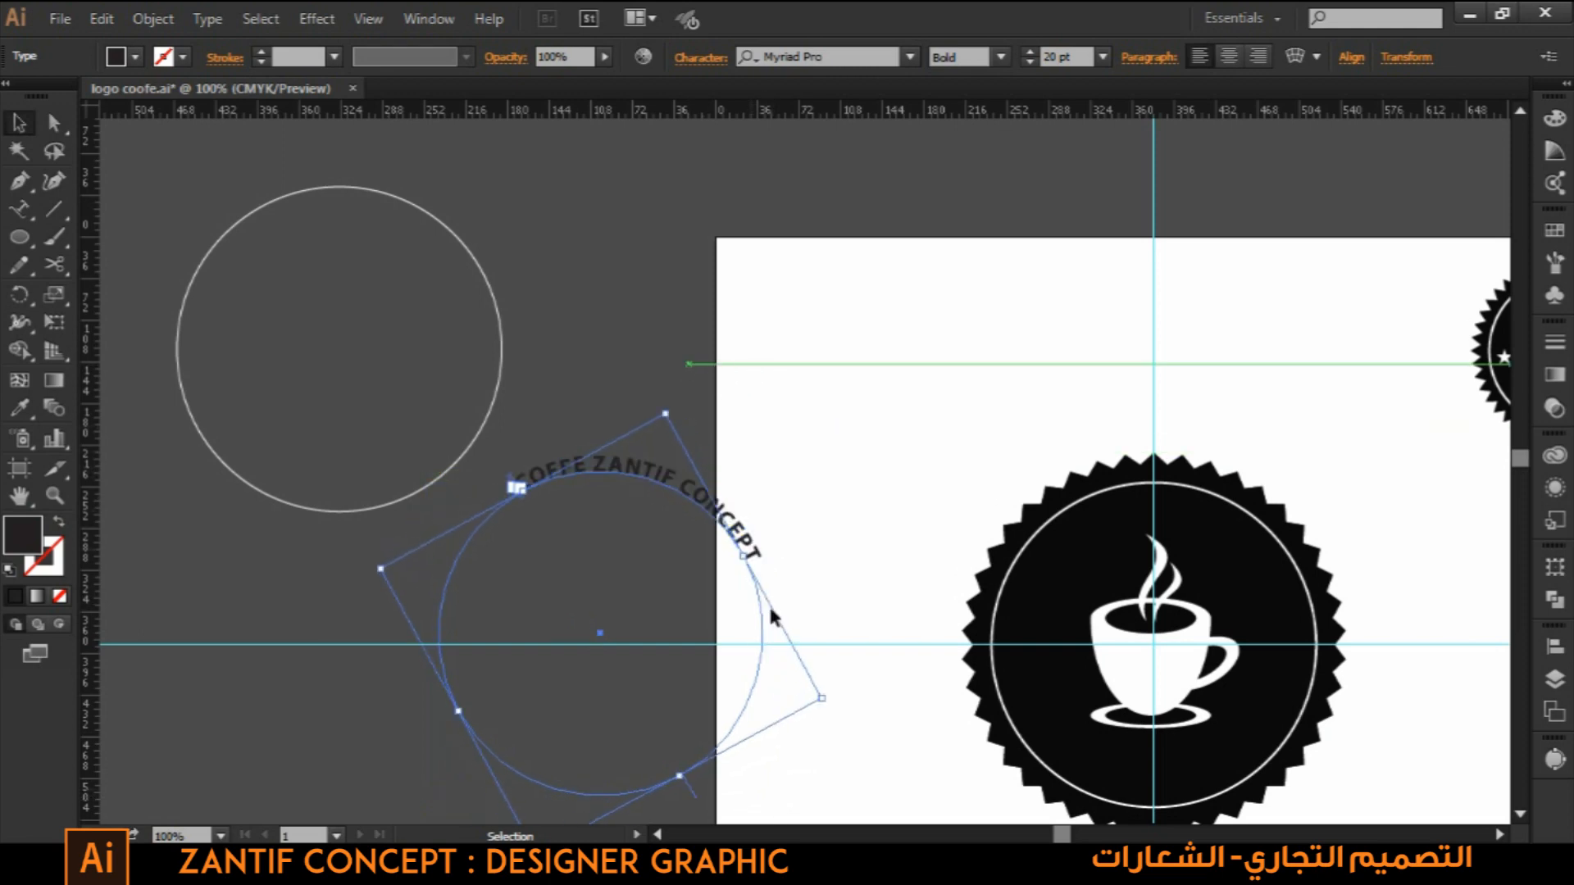
pyautogui.moveTo(746, 699); pyautogui.dragTo(1309, 716)
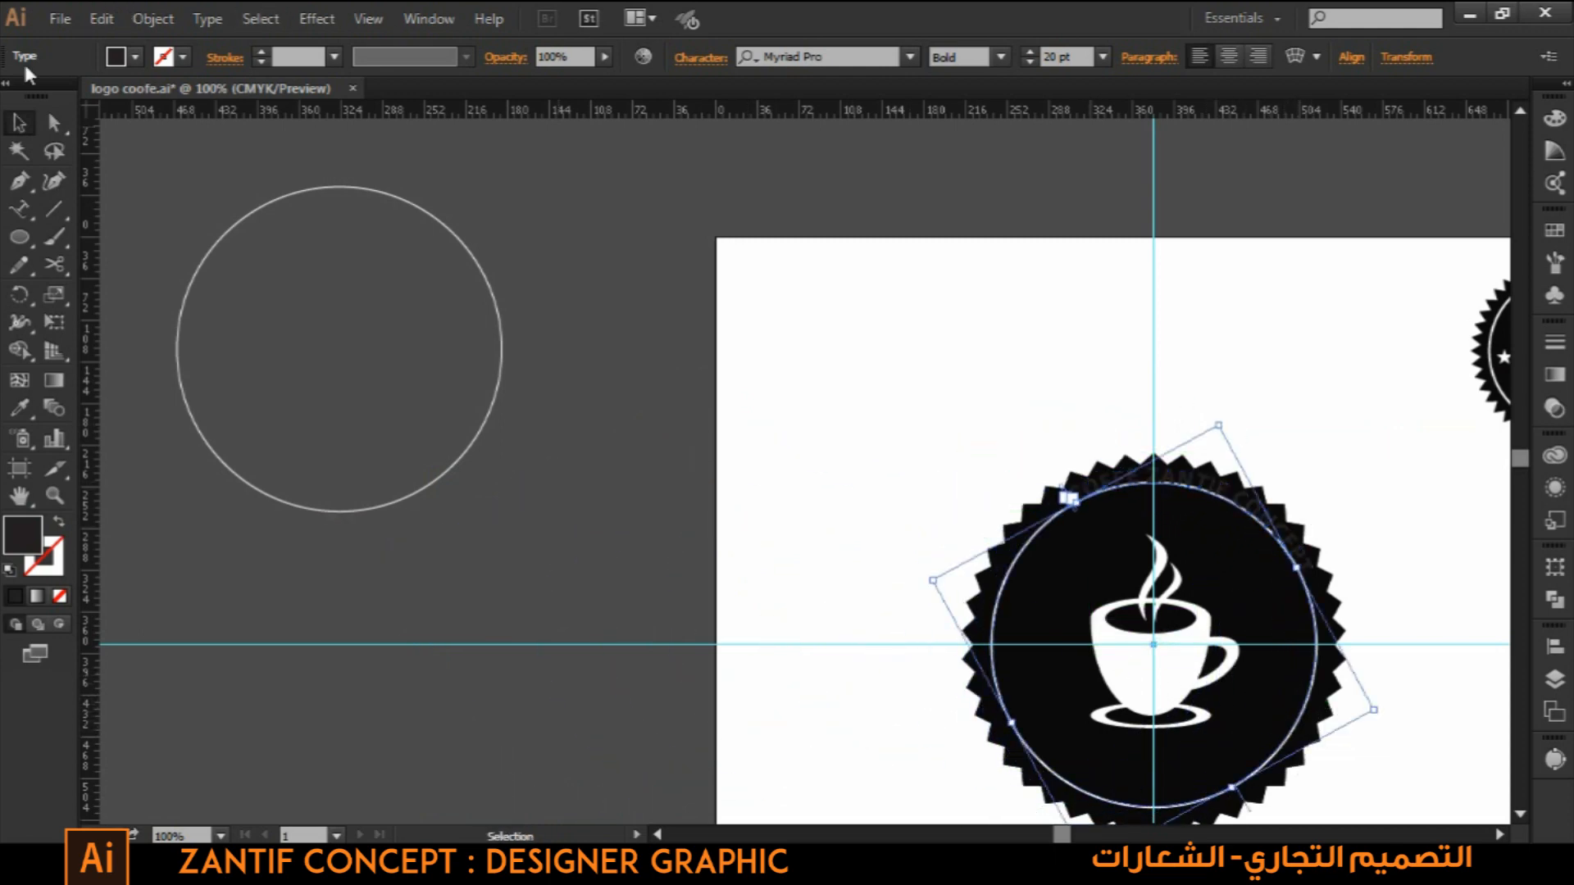
pyautogui.click(135, 56)
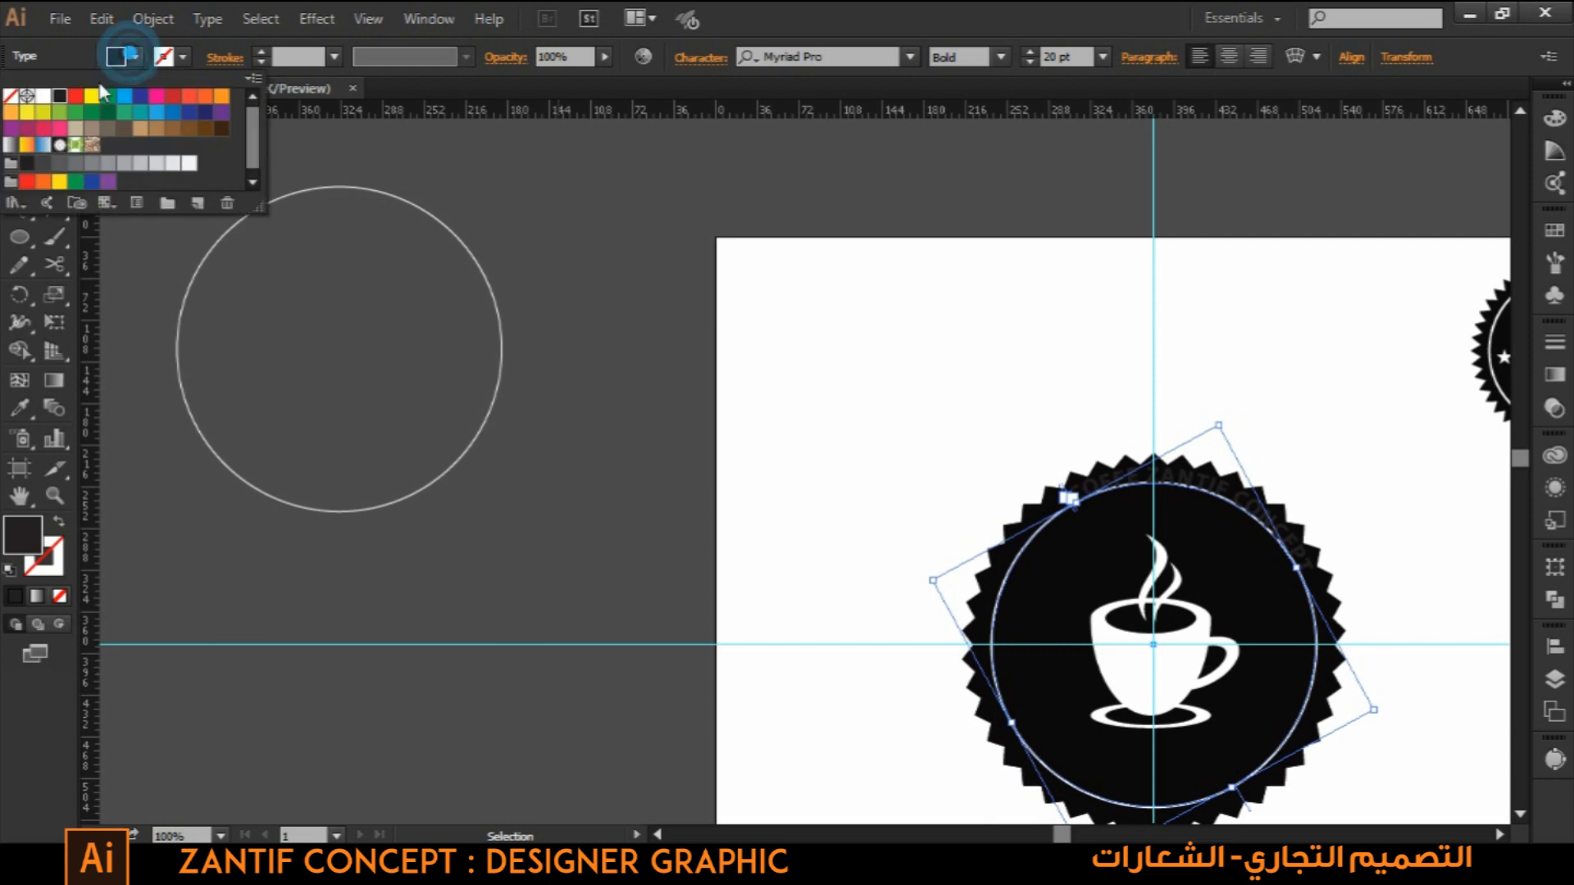
pyautogui.click(42, 96)
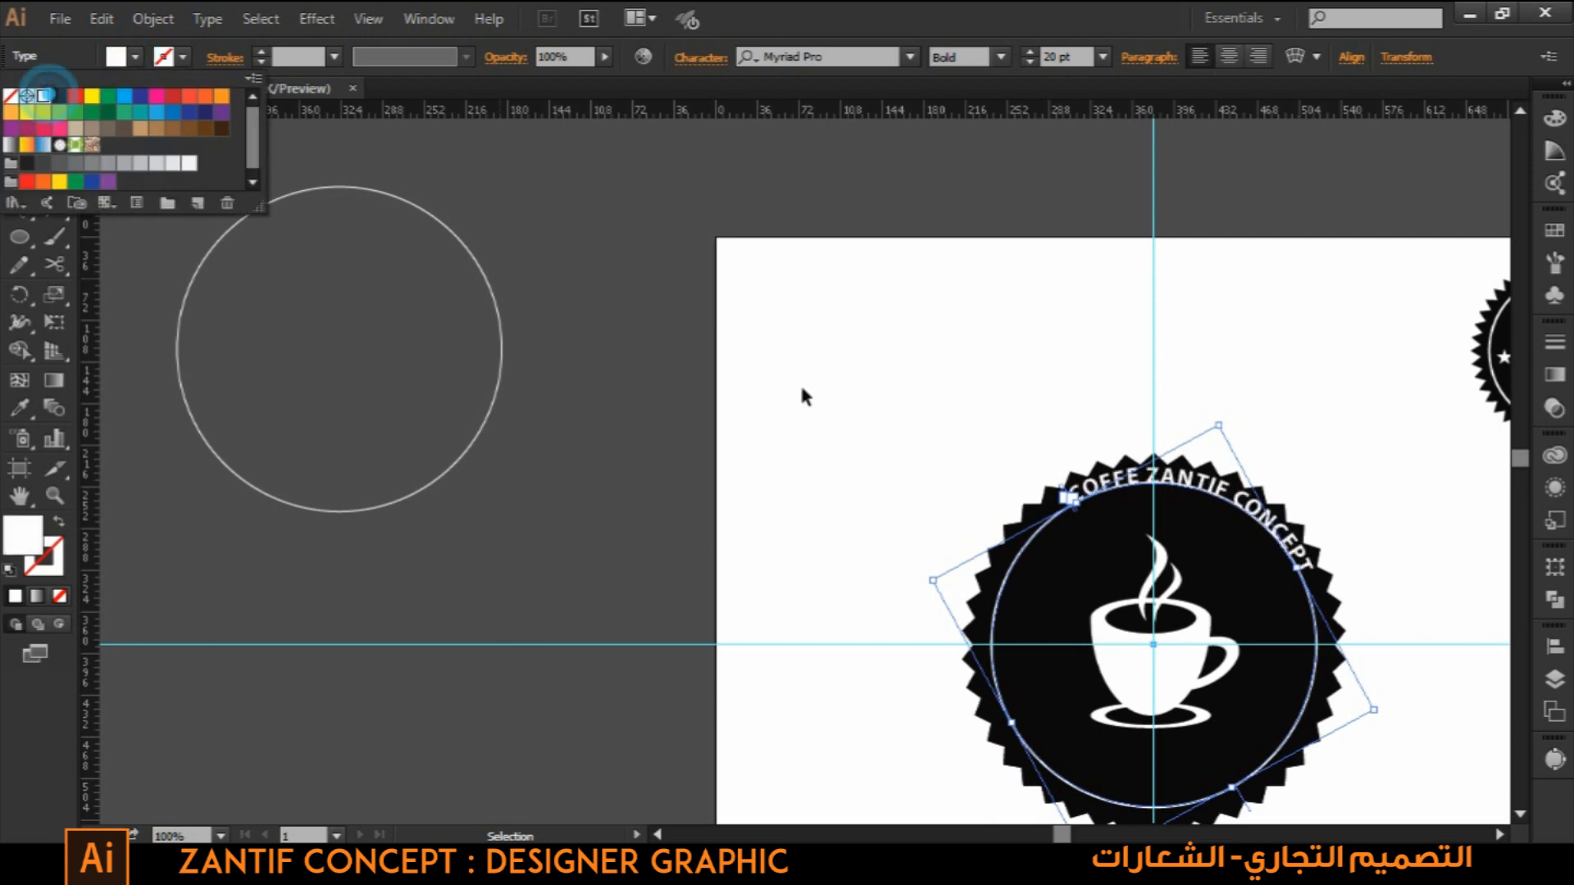
# - Shrink the circular text around its centre to fit inside the ring and rotate it until it arches evenly above the cup
pyautogui.click(1220, 428)
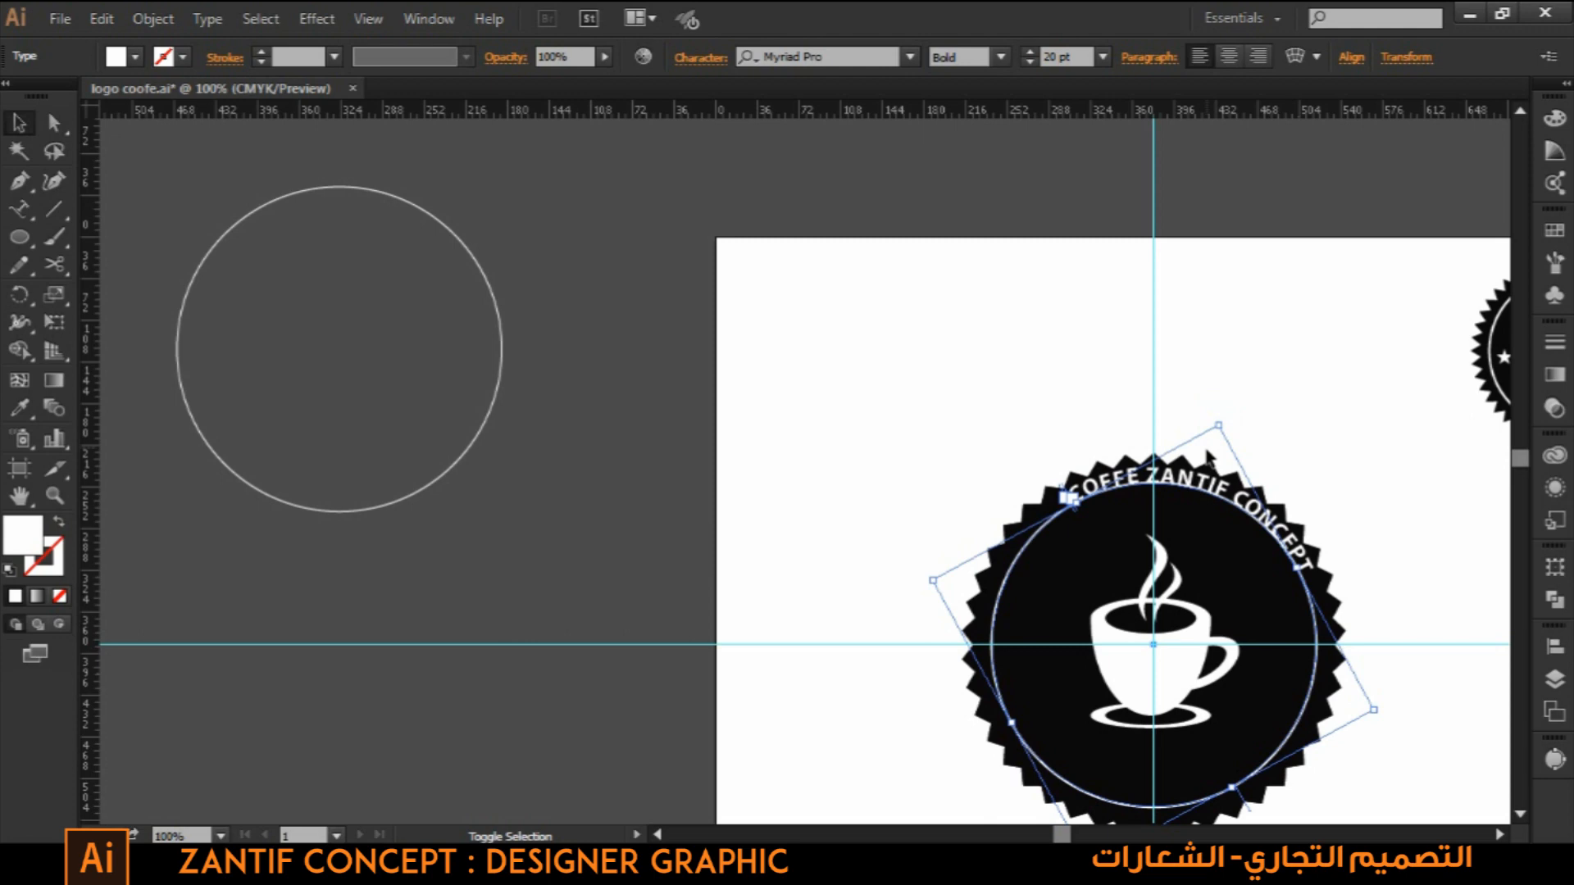
pyautogui.moveTo(1219, 427); pyautogui.dragTo(1212, 451)
pyautogui.moveTo(1358, 698); pyautogui.dragTo(1354, 641)
pyautogui.click(1369, 577)
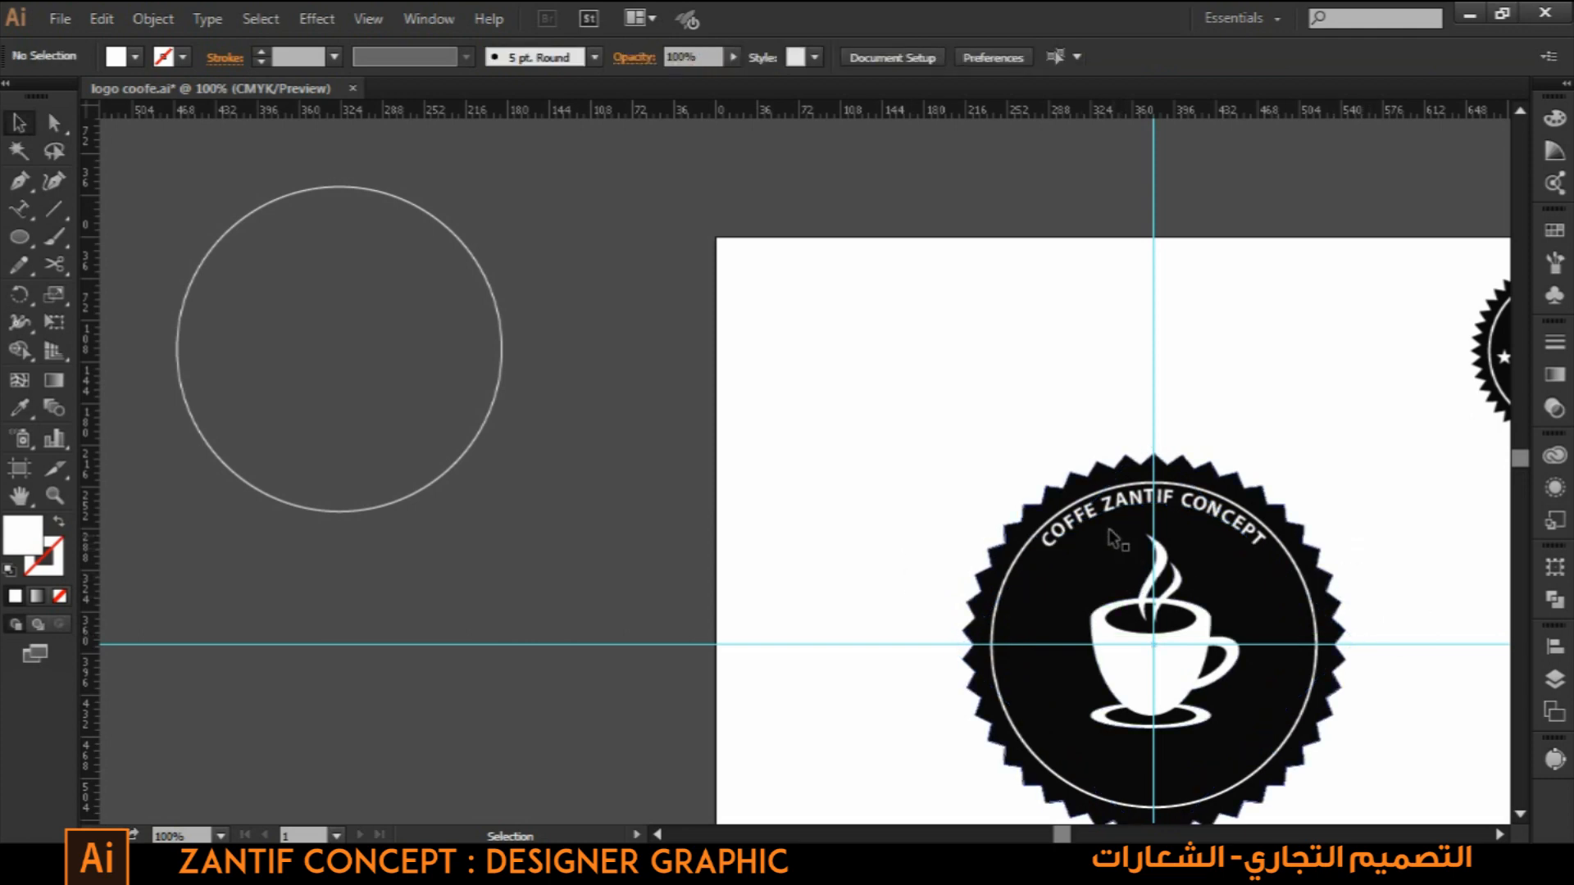
# - Delete the remaining spare white circle and duplicate the circular COFFE ZANTIF CONCEPT text onto the empty canvas beside the artboard
pyautogui.moveTo(553, 297); pyautogui.dragTo(459, 426)
pyautogui.press('Delete')
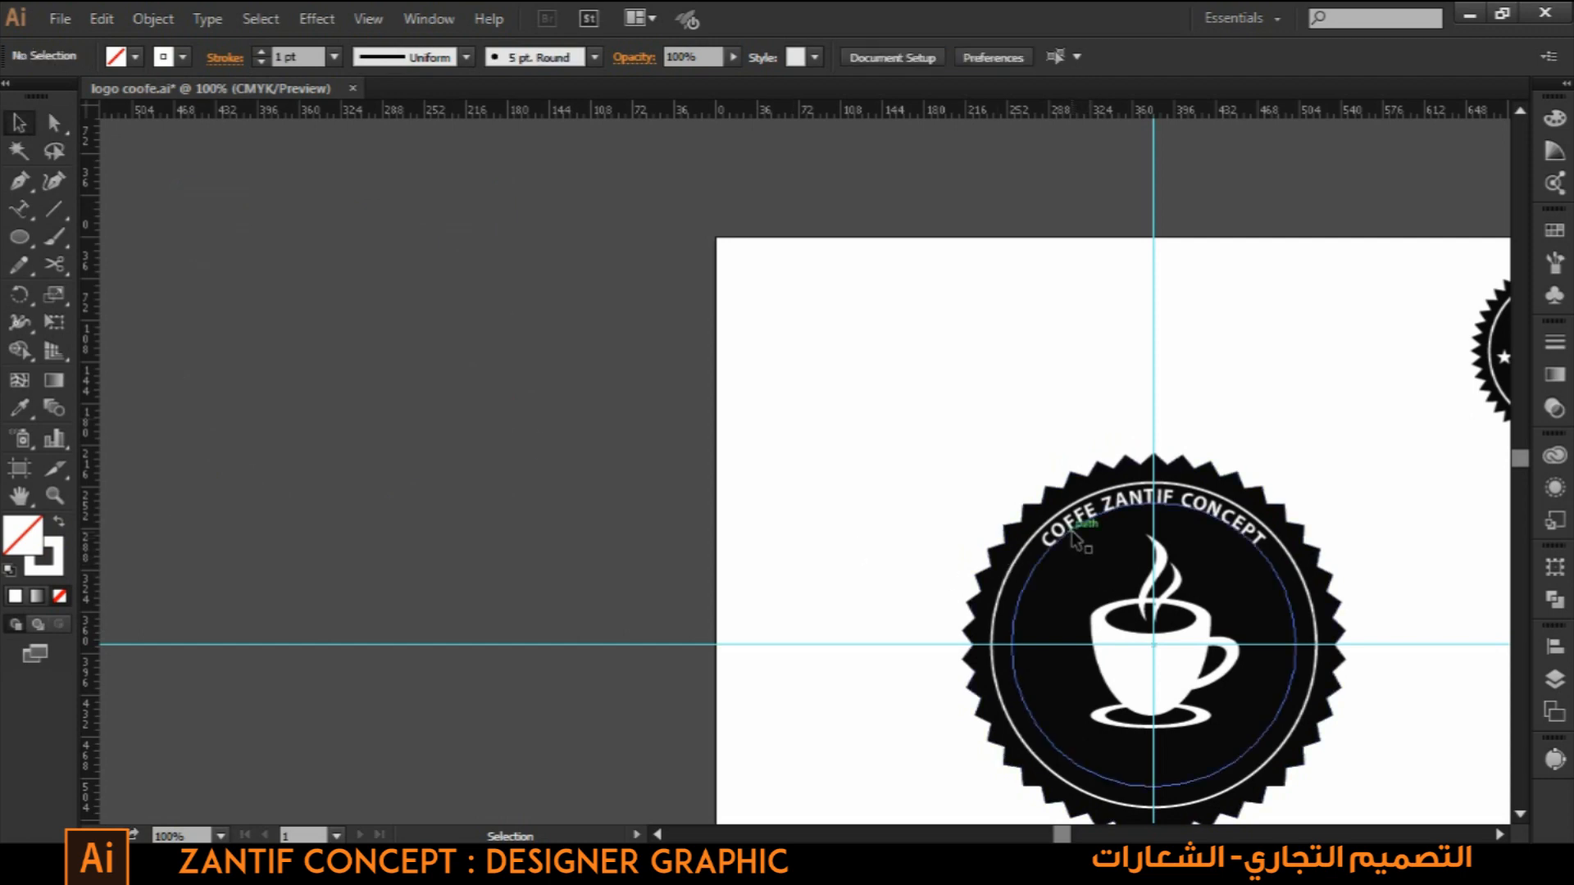
pyautogui.moveTo(1074, 541); pyautogui.dragTo(361, 357)
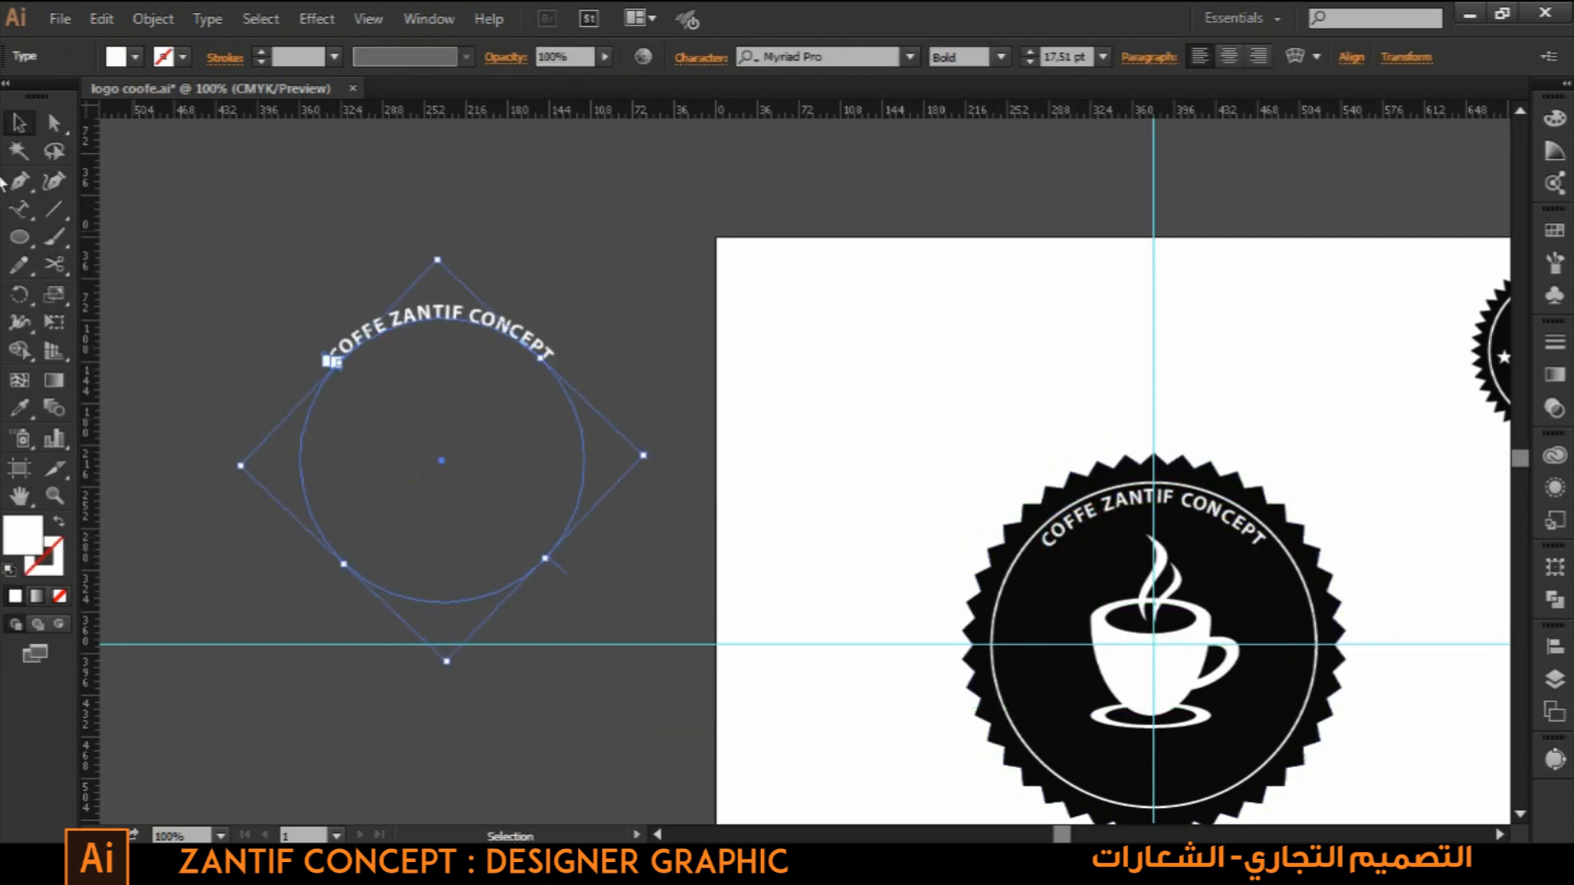
# - Replace the wording of the duplicated circular text with DESIGNER GRAPHIC
pyautogui.click(20, 209)
pyautogui.moveTo(488, 319); pyautogui.dragTo(346, 322)
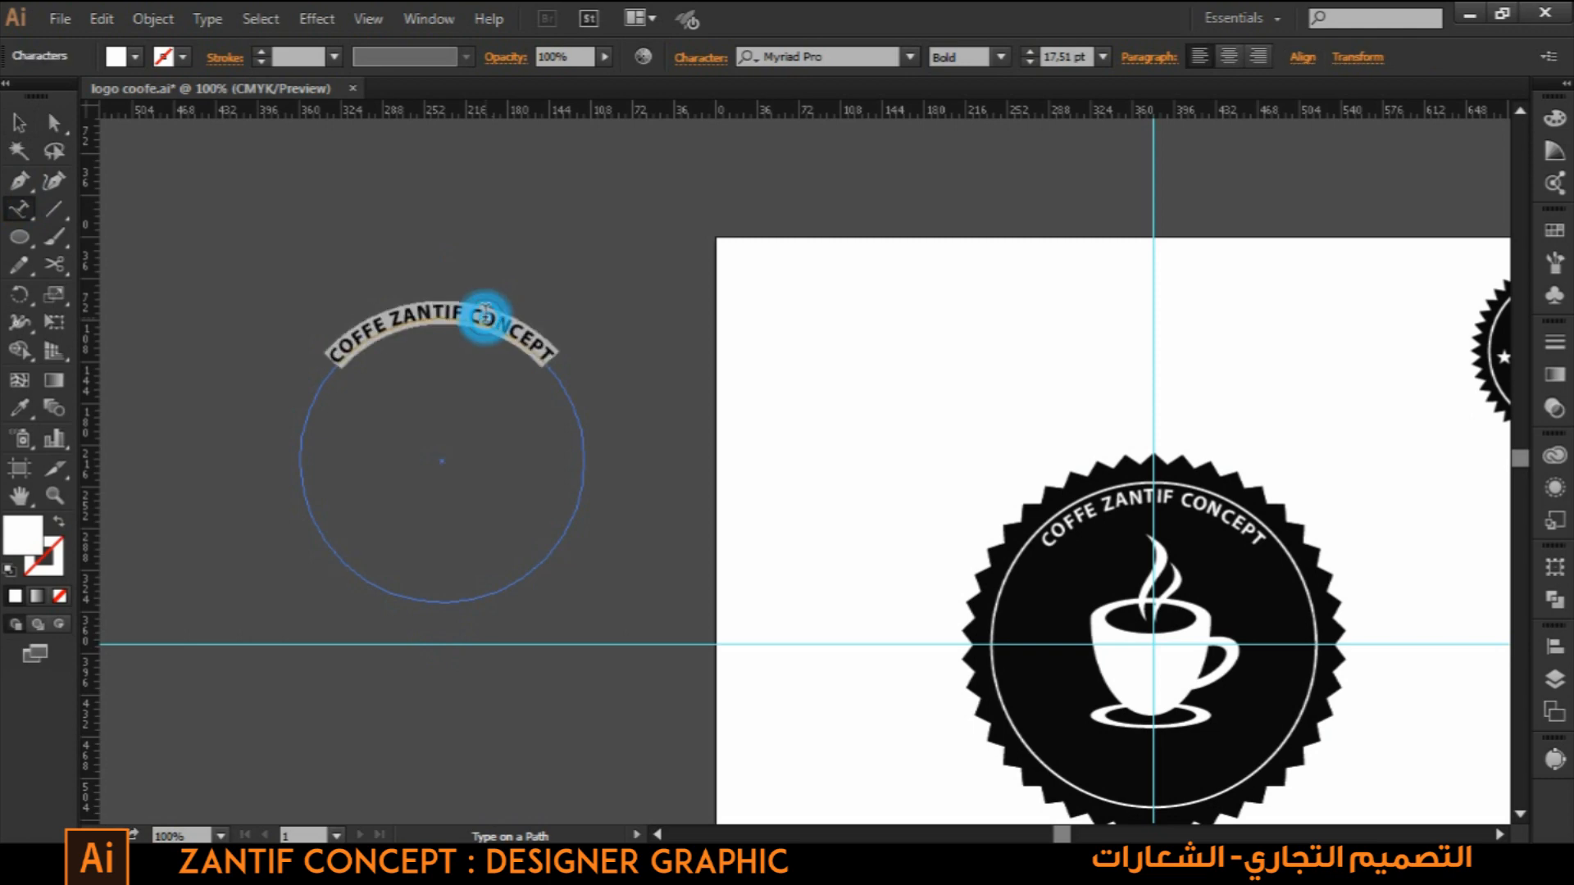
pyautogui.write('DESIGNER GRAPHIC')
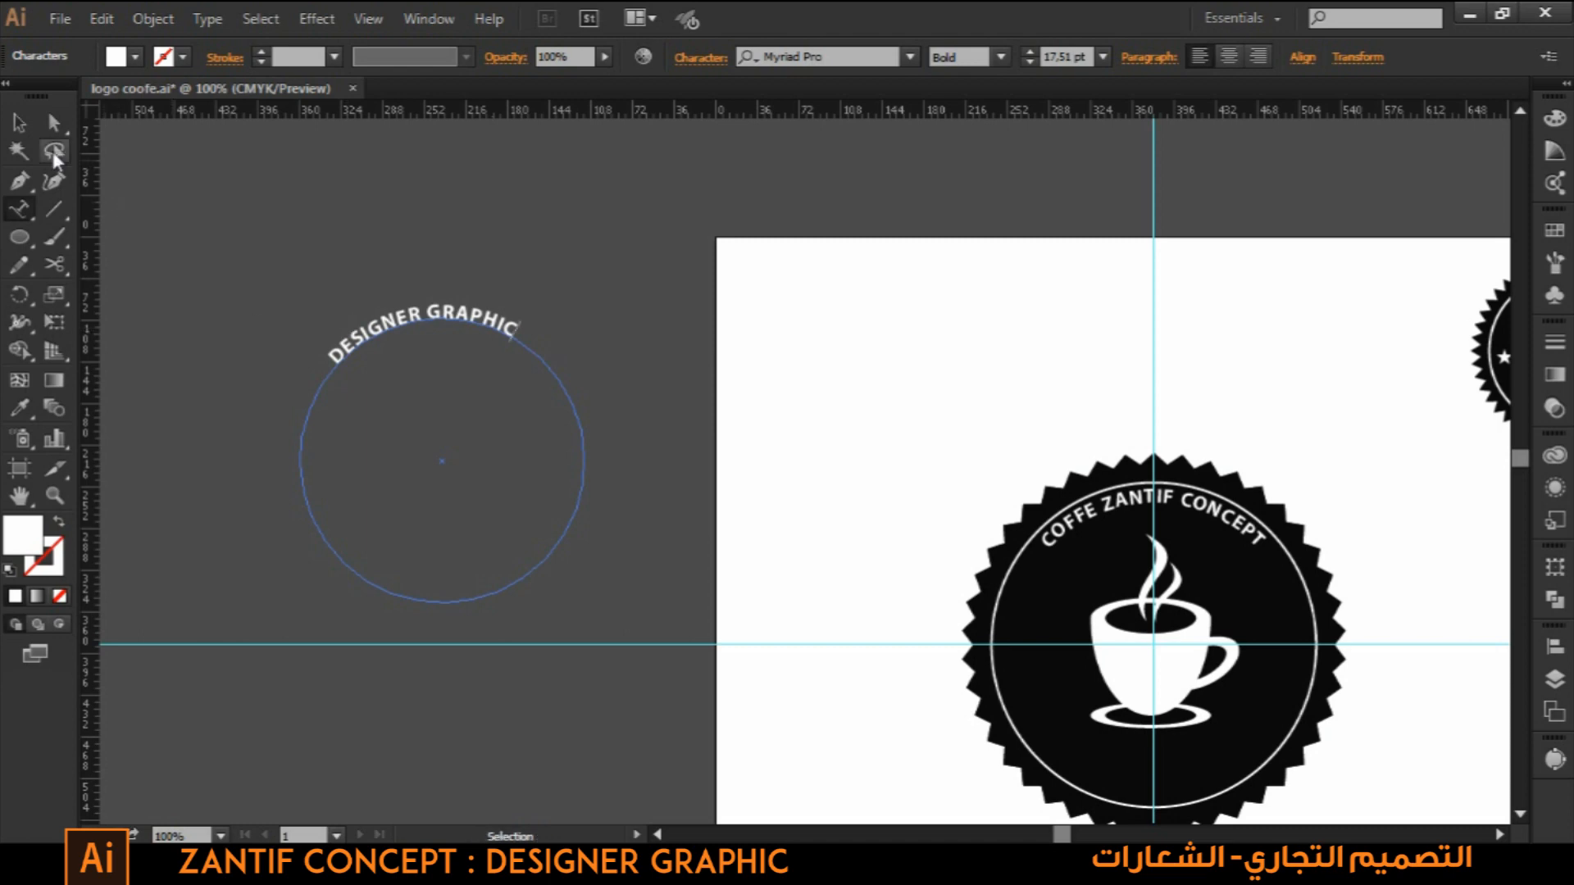
pyautogui.click(19, 122)
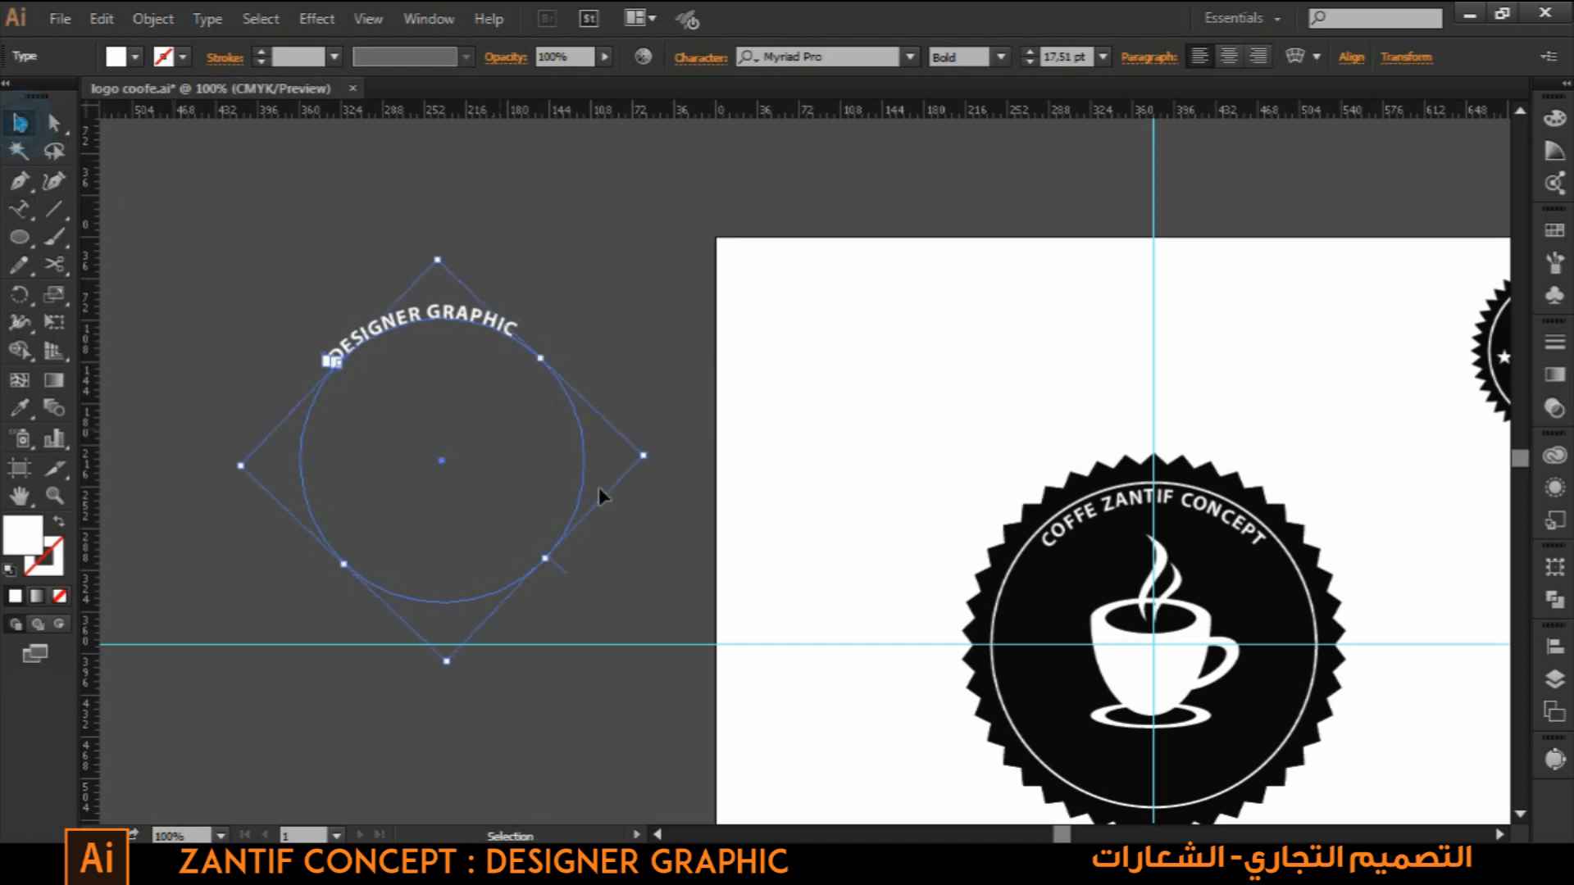
# - Flip the DESIGNER GRAPHIC text to the inside of its circle and centre it along the circle's lower arc
pyautogui.click(547, 555)
pyautogui.moveTo(547, 555)
pyautogui.mouseDown()
pyautogui.moveTo(515, 525)
pyautogui.moveTo(557, 601)
pyautogui.moveTo(541, 577)
pyautogui.mouseUp()
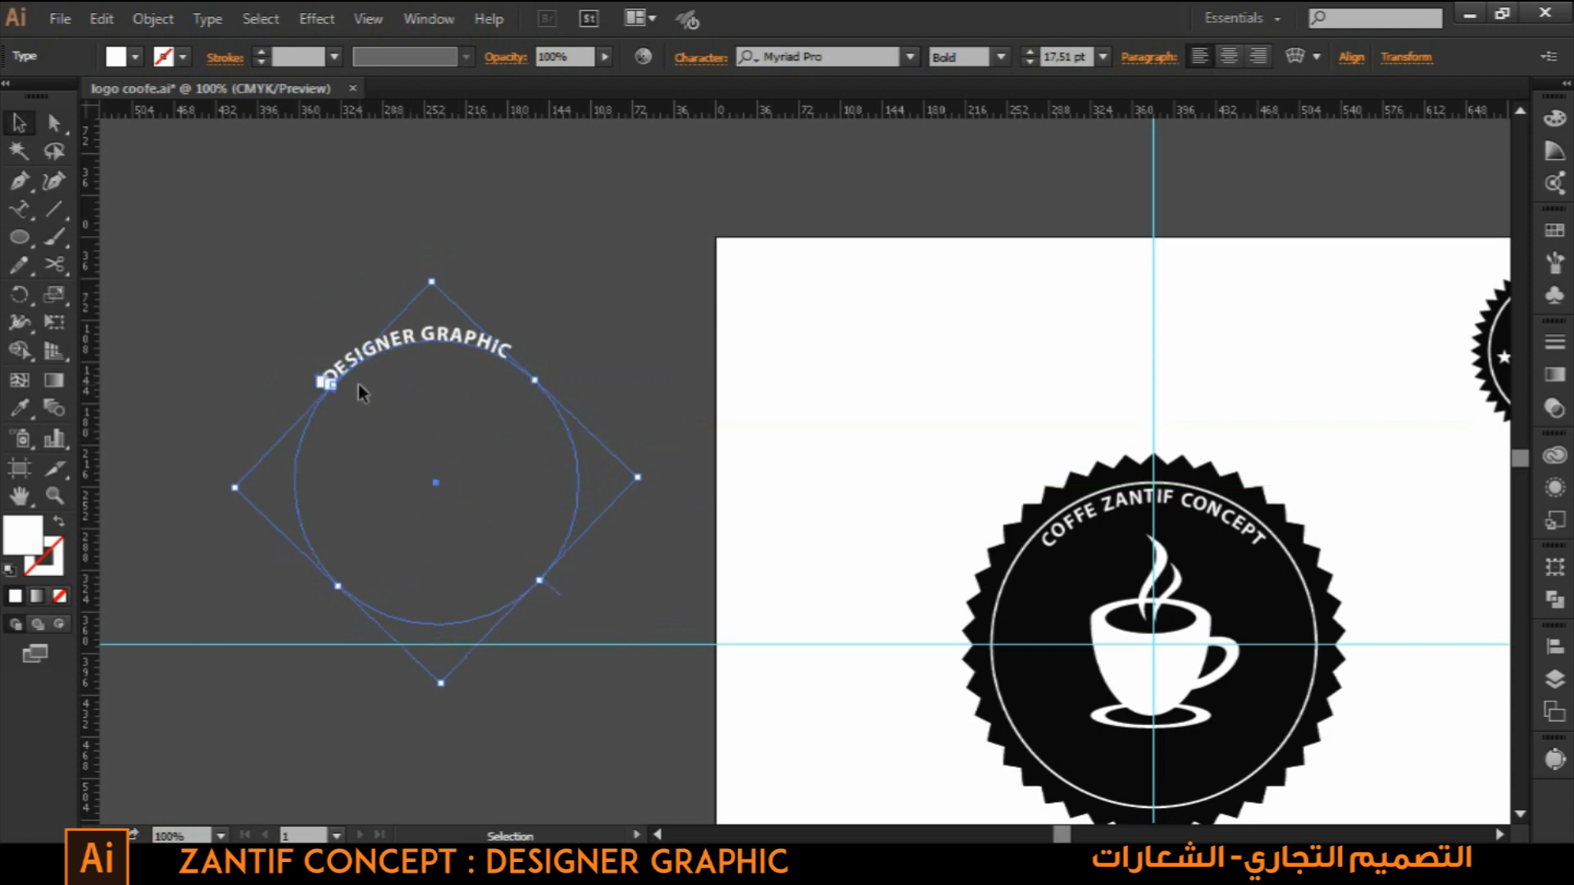
pyautogui.moveTo(336, 393); pyautogui.dragTo(432, 625)
pyautogui.moveTo(569, 427); pyautogui.dragTo(520, 507)
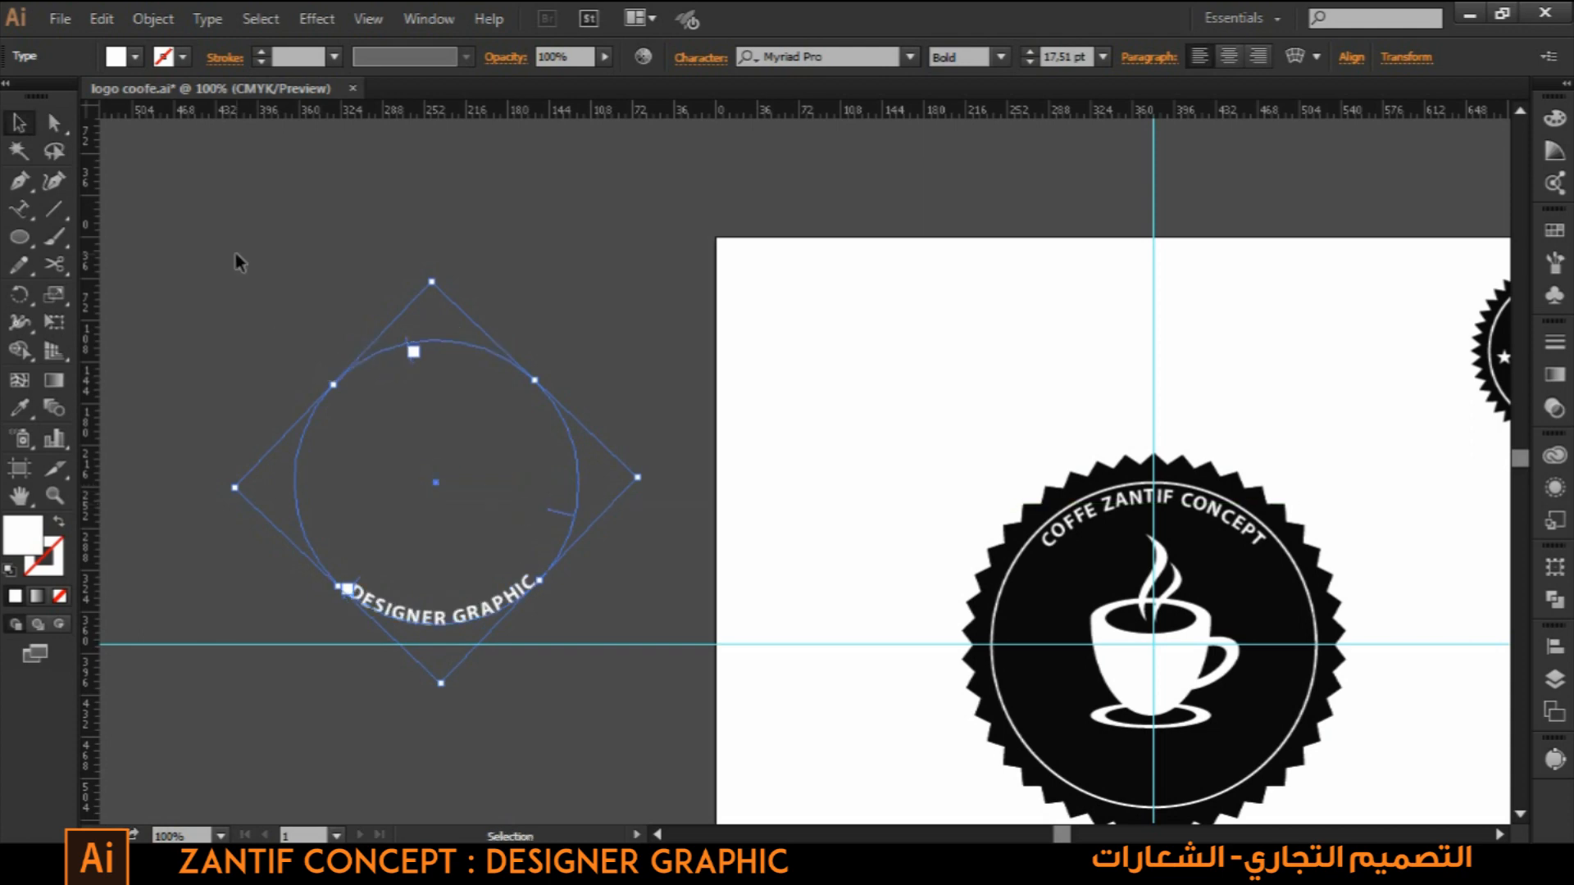
# - Move the DESIGNER GRAPHIC text circle onto the badge's centre so the text curves beneath the cup
pyautogui.moveTo(415, 348); pyautogui.dragTo(1012, 392)
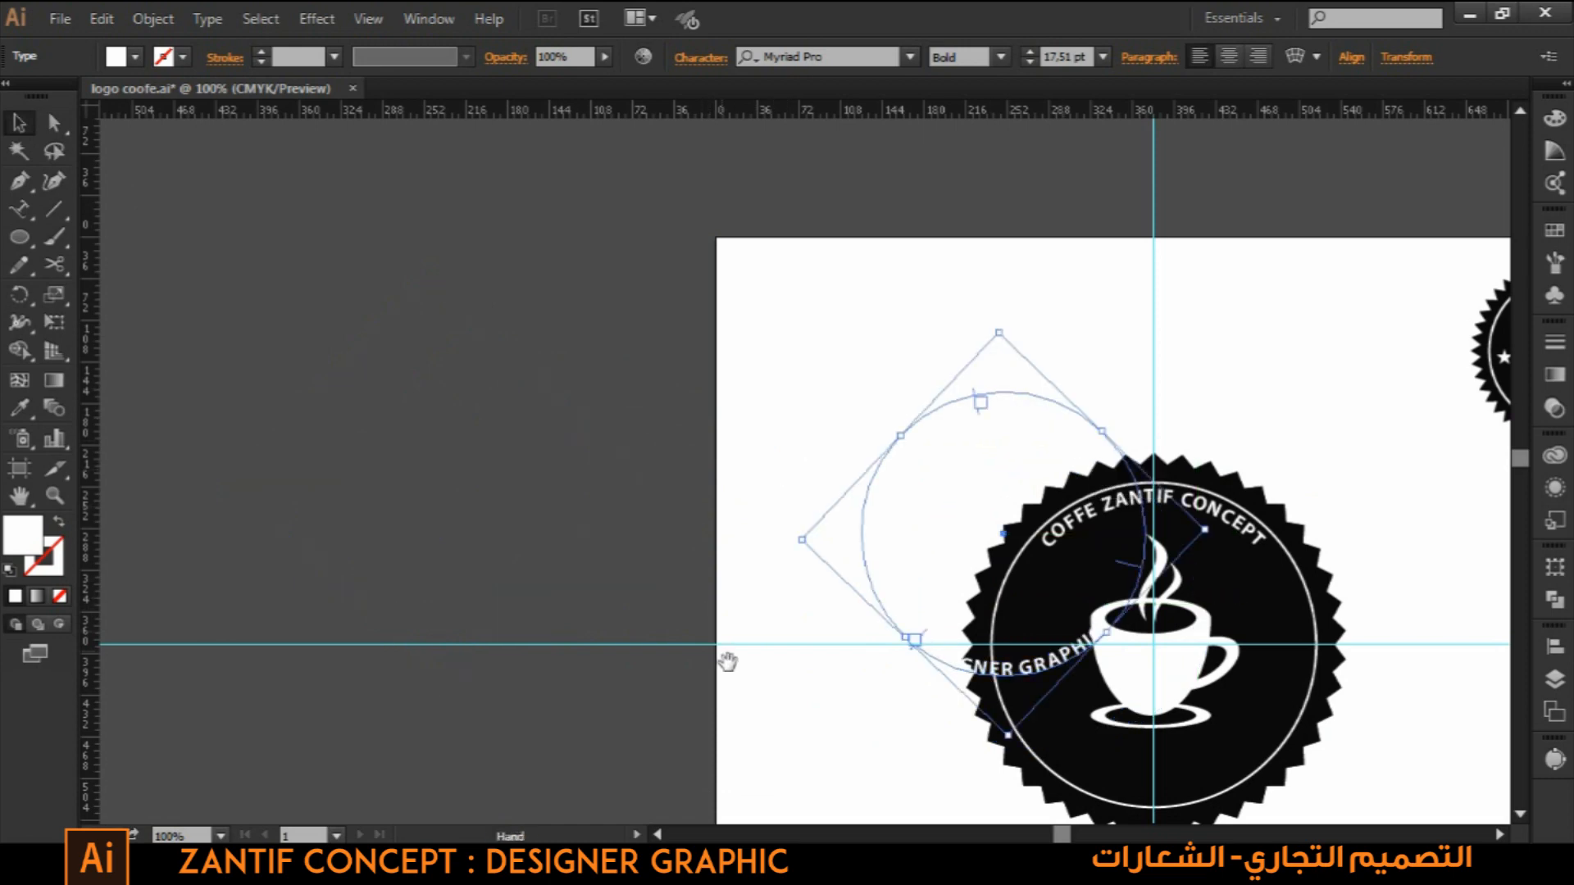
pyautogui.moveTo(727, 661); pyautogui.dragTo(590, 520)
pyautogui.moveTo(800, 515); pyautogui.dragTo(955, 633)
pyautogui.click(253, 618)
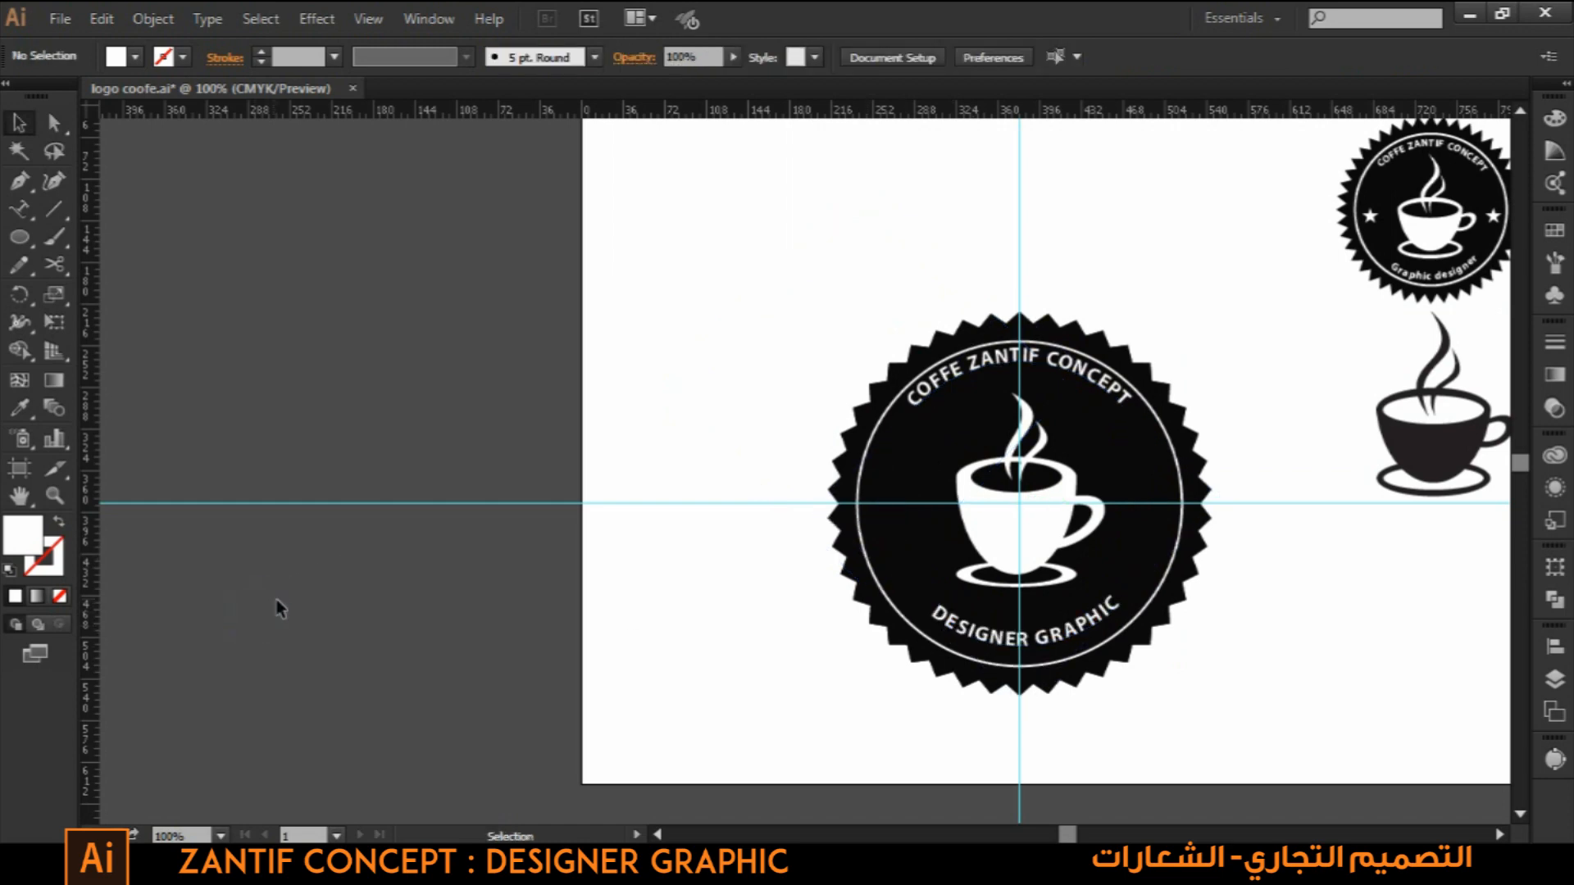
# - Set the DESIGNER GRAPHIC text to 20 pt and rotate it slightly clockwise to centre it beneath the cup
pyautogui.click(992, 632)
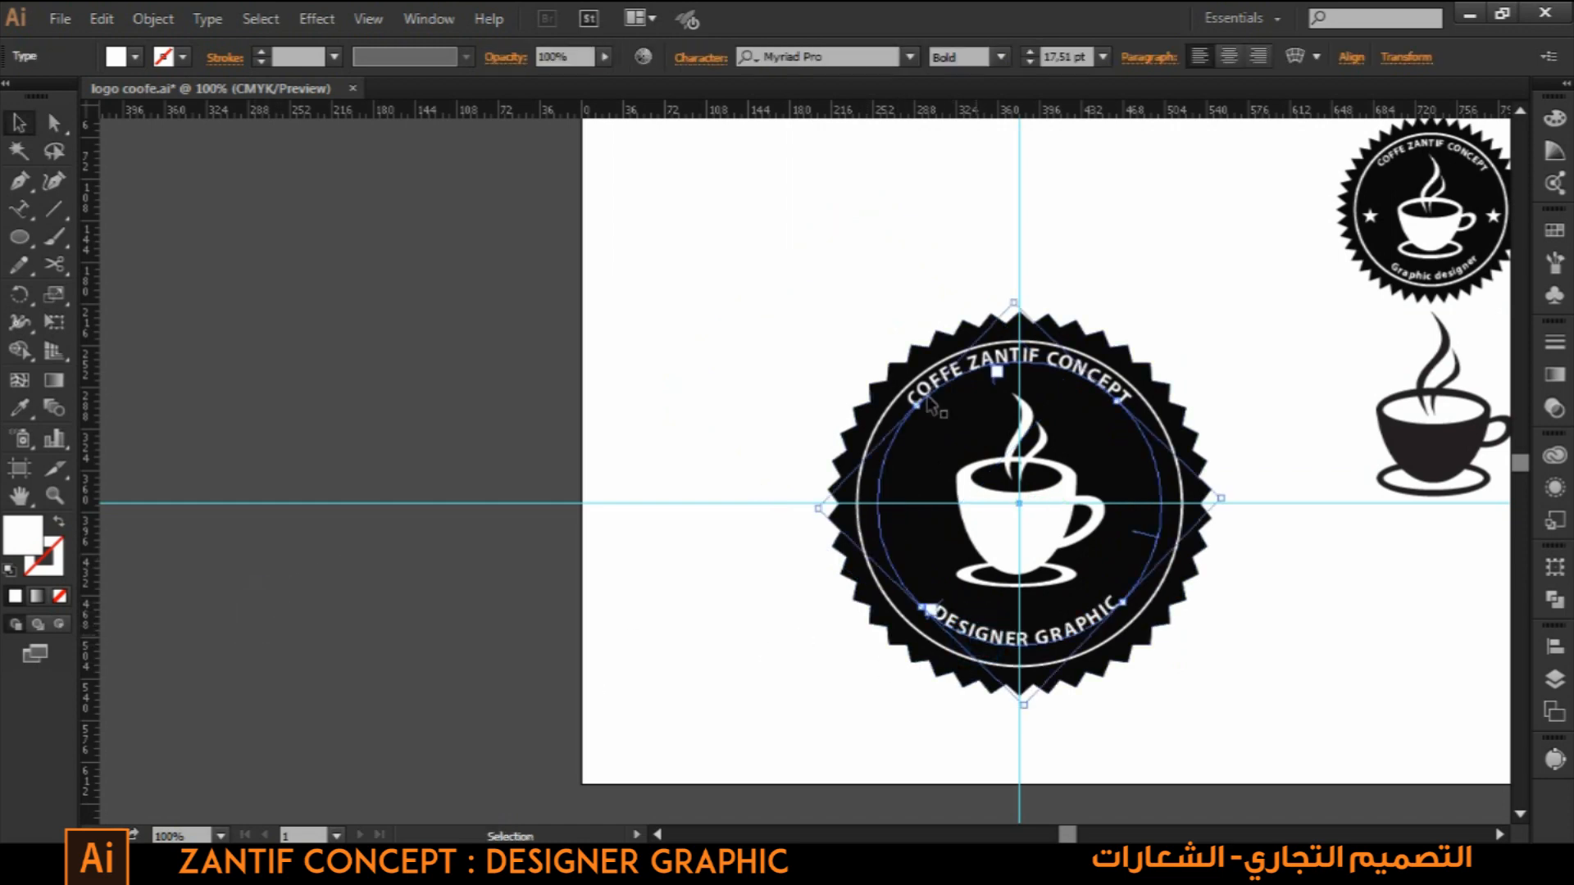
pyautogui.click(1033, 53)
pyautogui.click(1033, 53)
pyautogui.click(1033, 52)
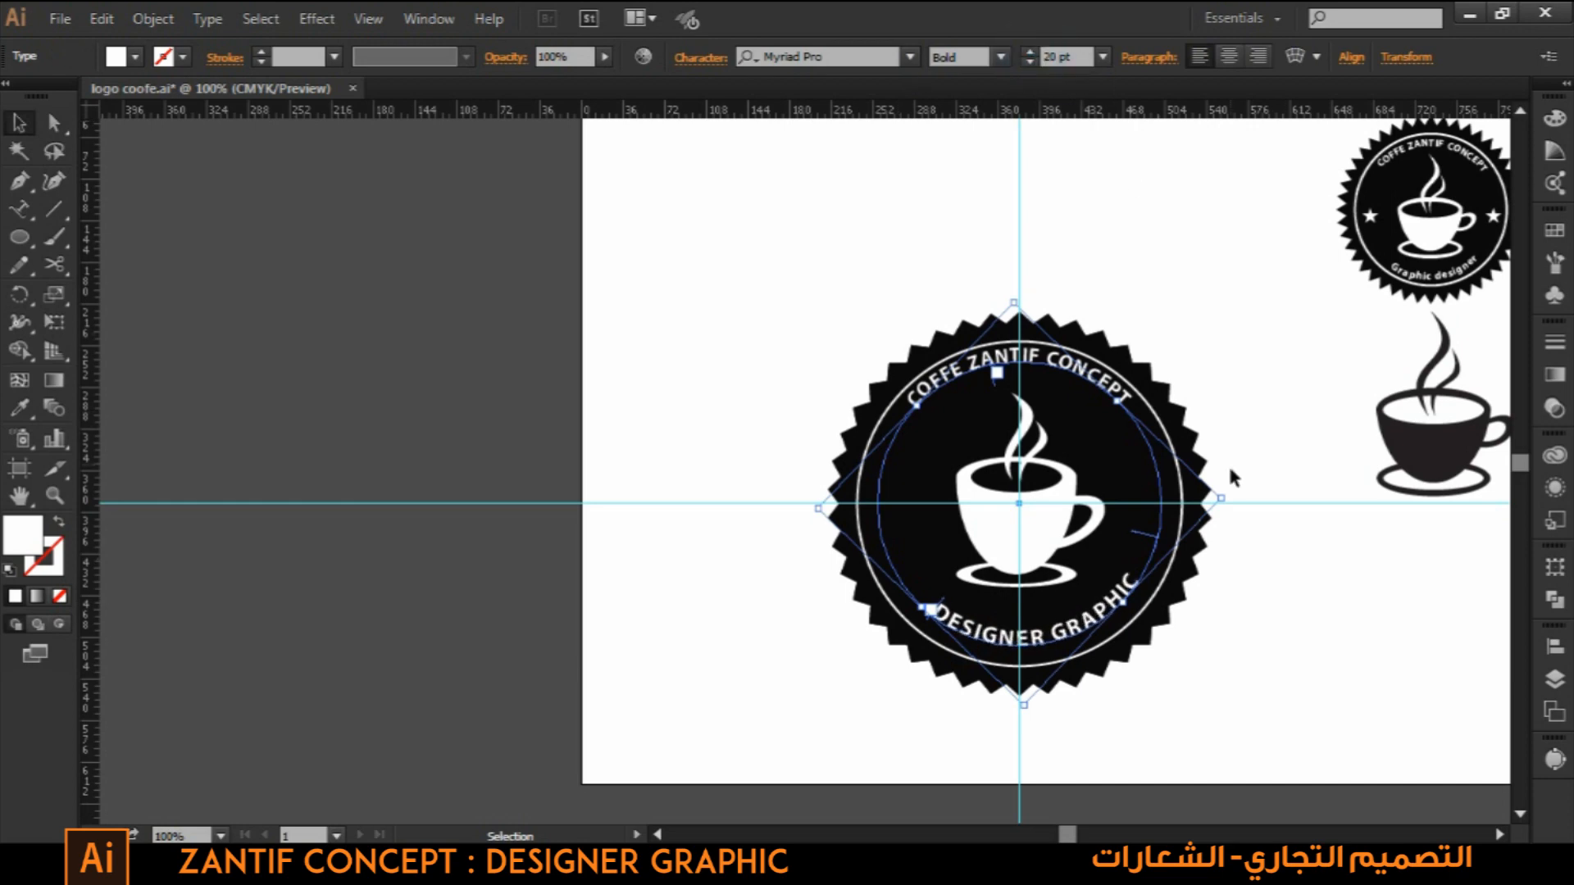
pyautogui.moveTo(1232, 498); pyautogui.dragTo(1237, 523)
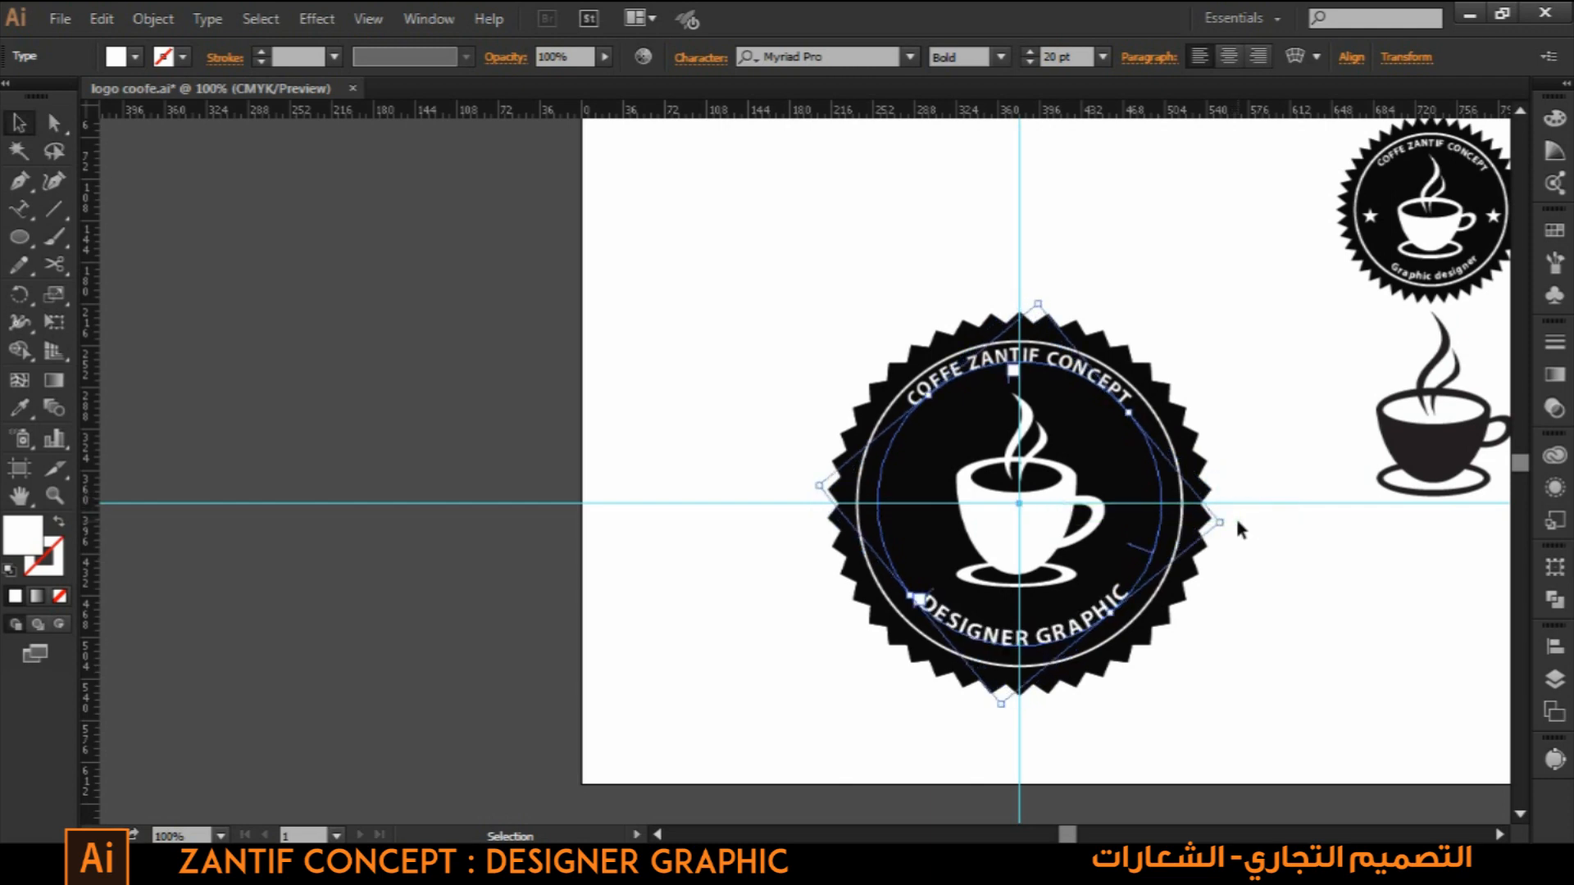
# - Draw a small white five-pointed star on the horizontal guide left of the cup and duplicate it to the cup's right side
pyautogui.moveTo(26, 239); pyautogui.dragTo(115, 346)
pyautogui.moveTo(221, 349); pyautogui.dragTo(958, 545)
pyautogui.click(19, 123)
pyautogui.click(253, 226)
pyautogui.click(746, 398)
pyautogui.scroll(1, 891, 488)
pyautogui.click(345, 413)
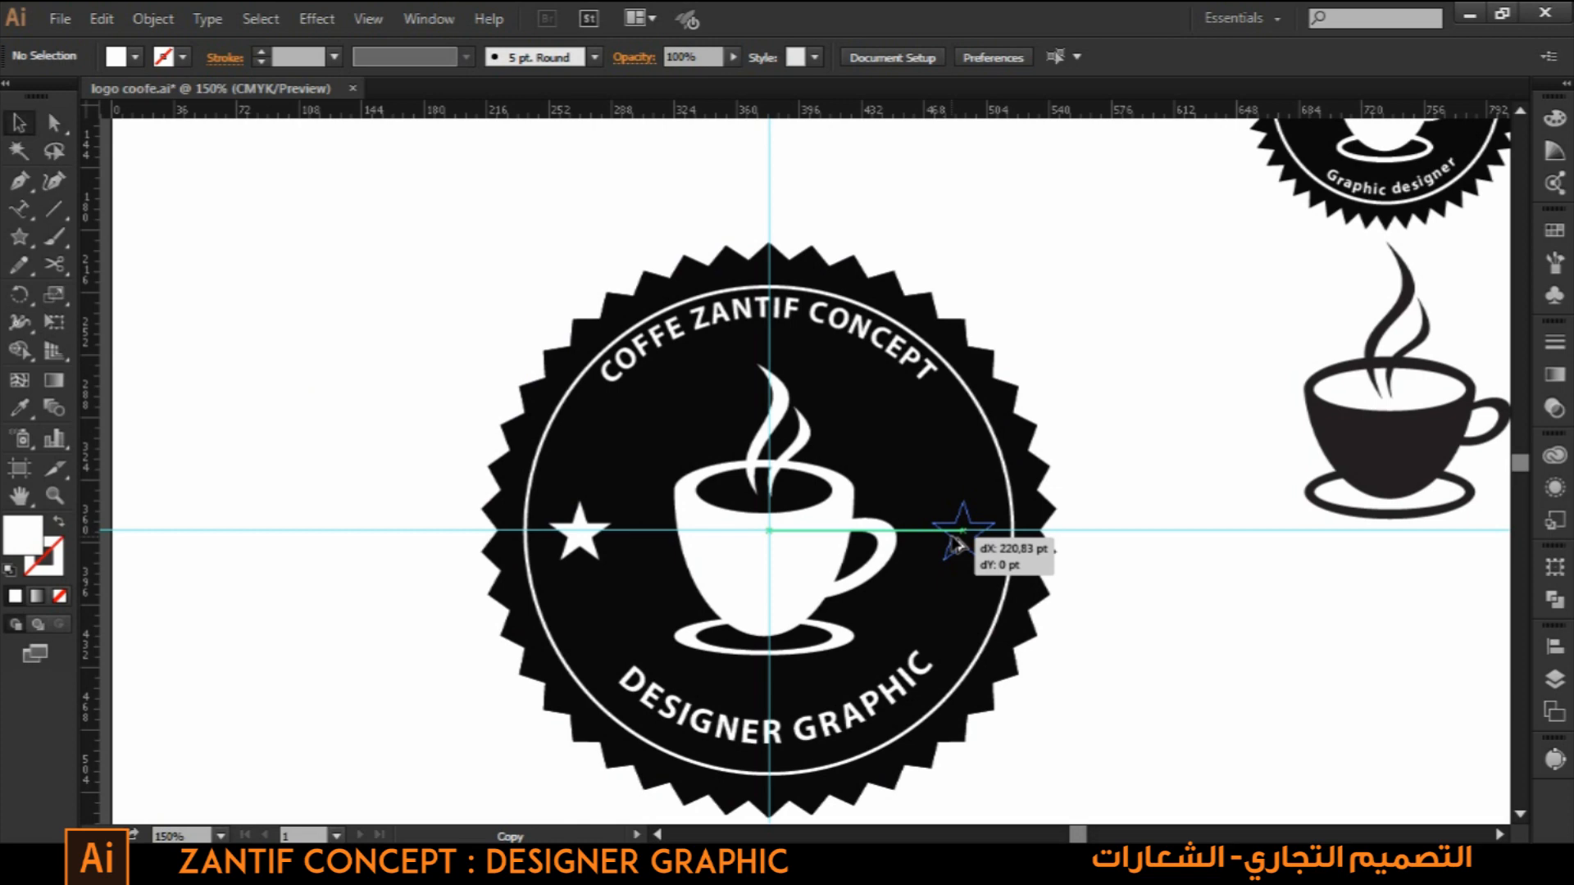
pyautogui.moveTo(949, 538); pyautogui.dragTo(946, 538)
pyautogui.click(1099, 659)
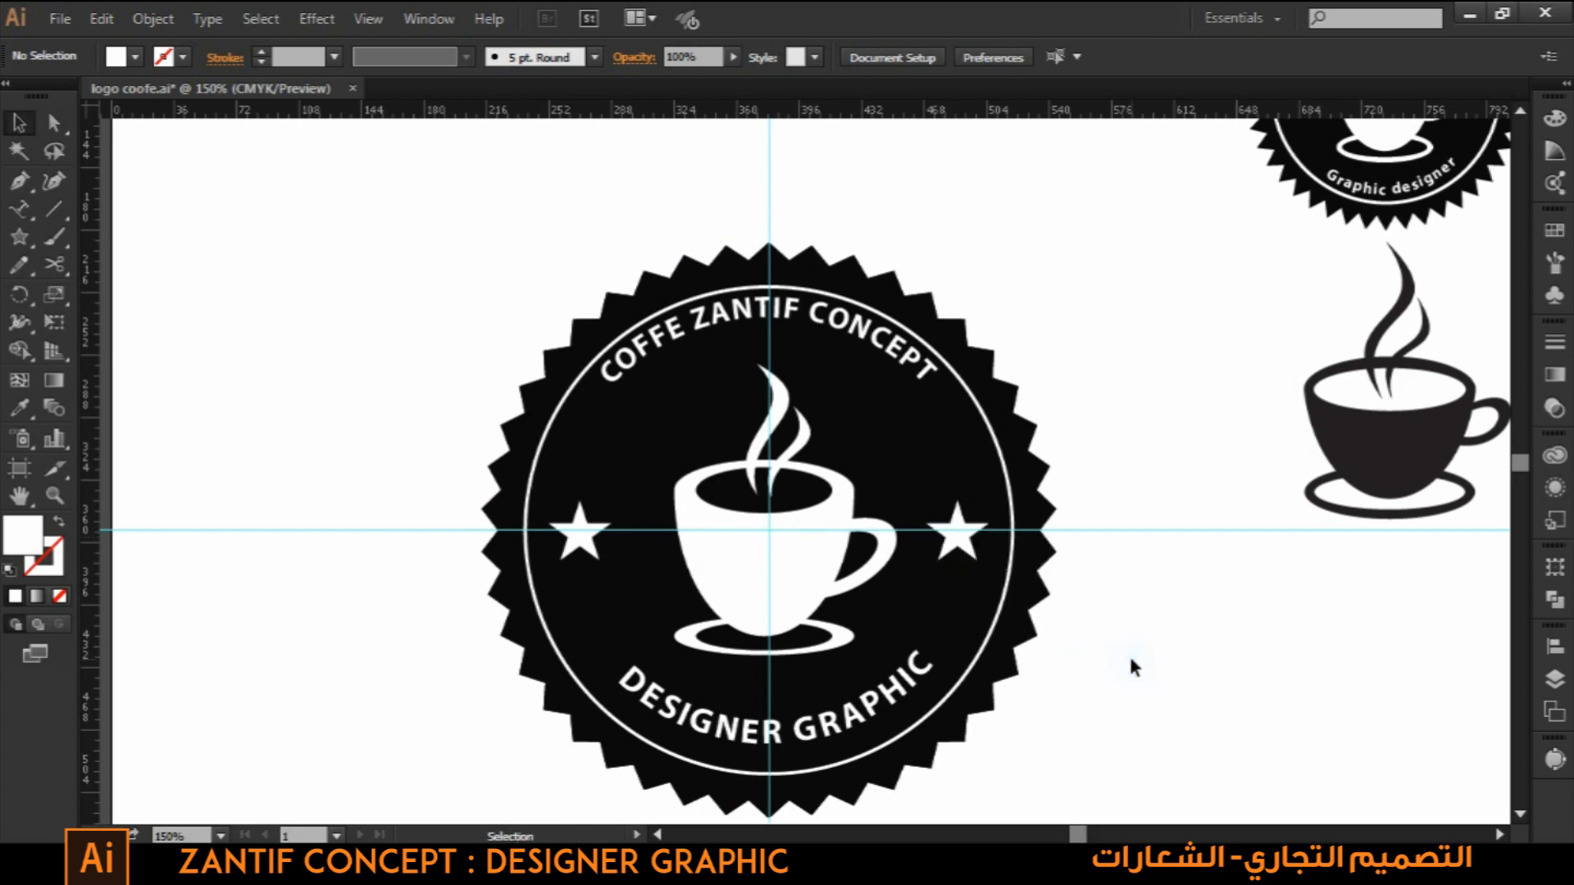
# - Delete the horizontal and vertical guides crossing the badge
pyautogui.moveTo(1131, 467); pyautogui.dragTo(1194, 624)
pyautogui.press('Delete')
pyautogui.moveTo(801, 189); pyautogui.dragTo(688, 196)
pyautogui.press('Delete')
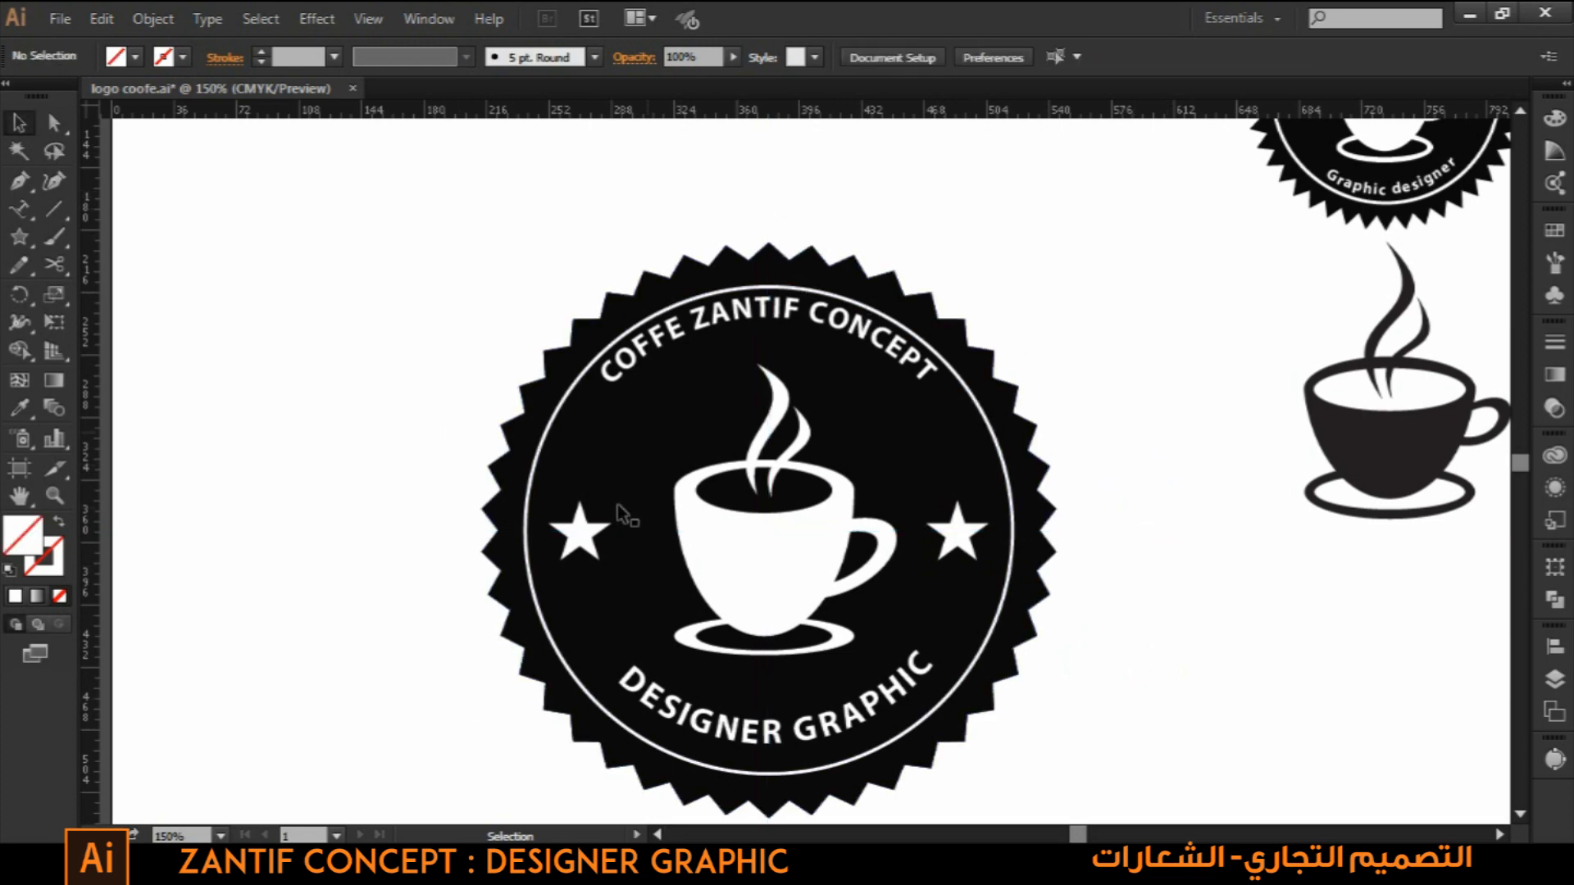